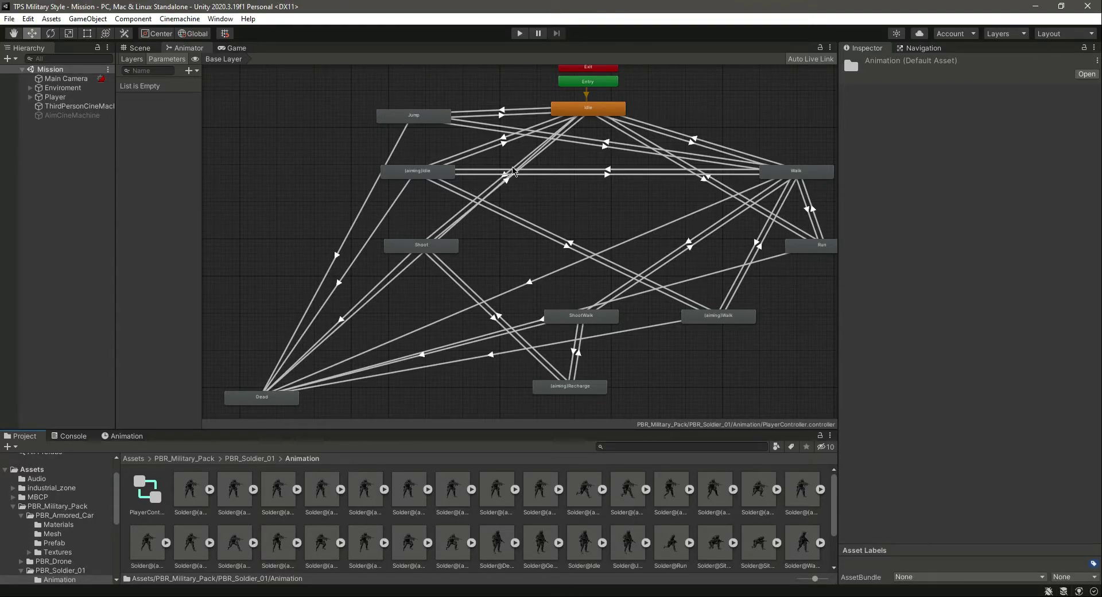
Add two Bool parameters named Walk and Running to the player's animator controller
{"action": "left_click", "coordinate": [575, 246]}
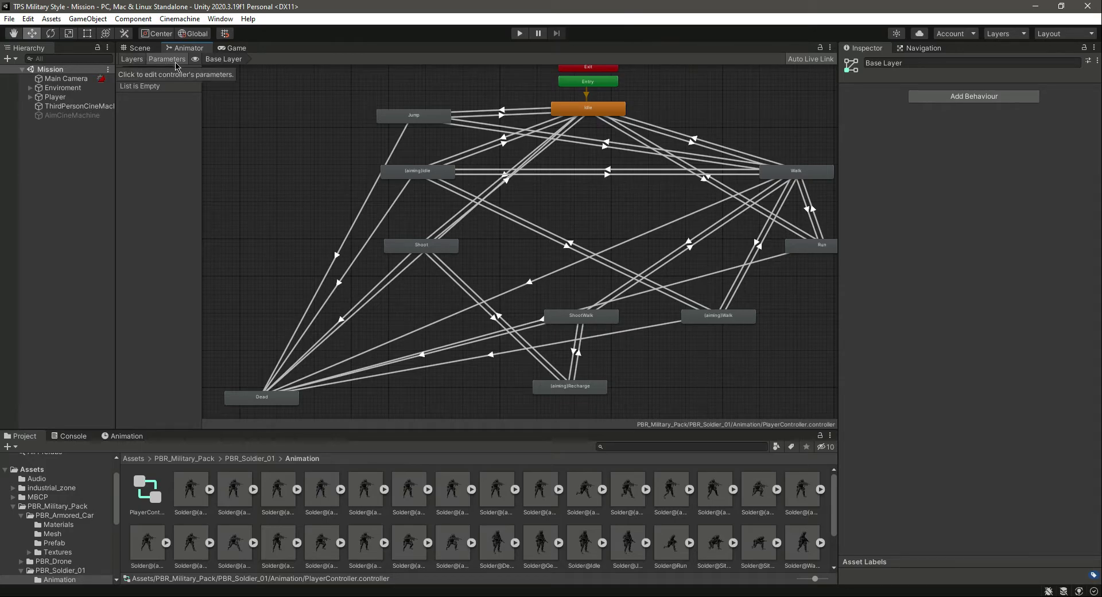
{"action": "left_click", "coordinate": [191, 70]}
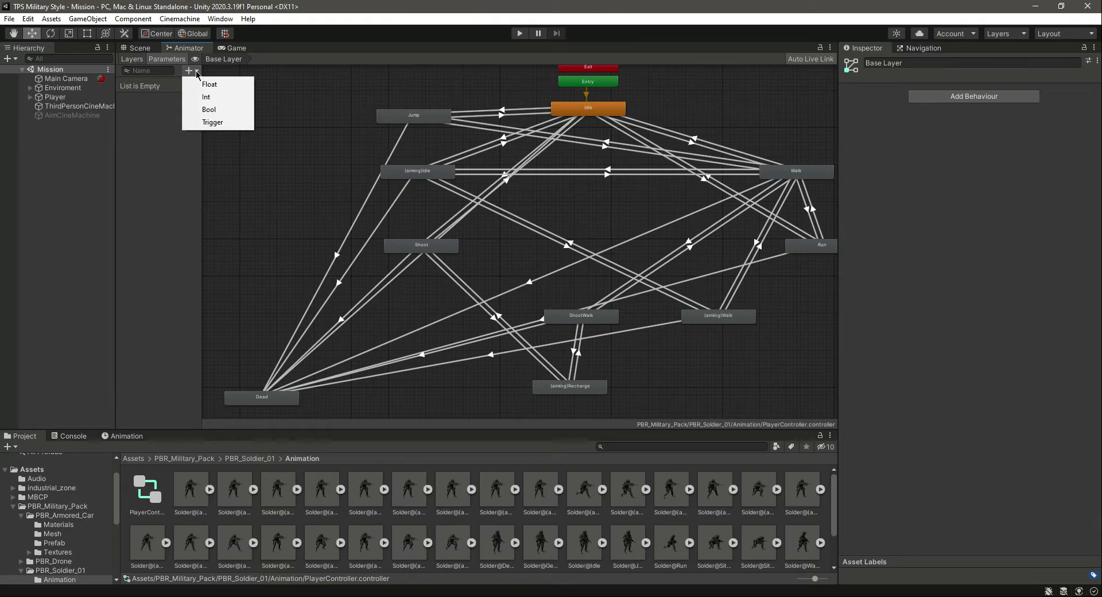
{"action": "left_click", "coordinate": [212, 118]}
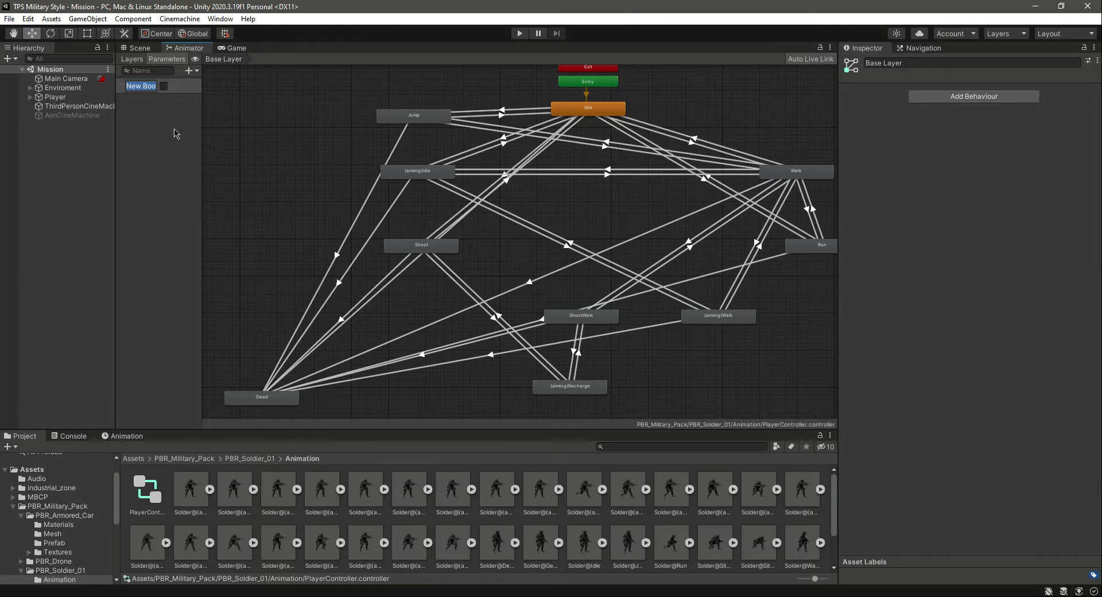
{"action": "type", "text": "Walk"}
{"action": "key", "text": "Return"}
{"action": "left_click", "coordinate": [195, 71]}
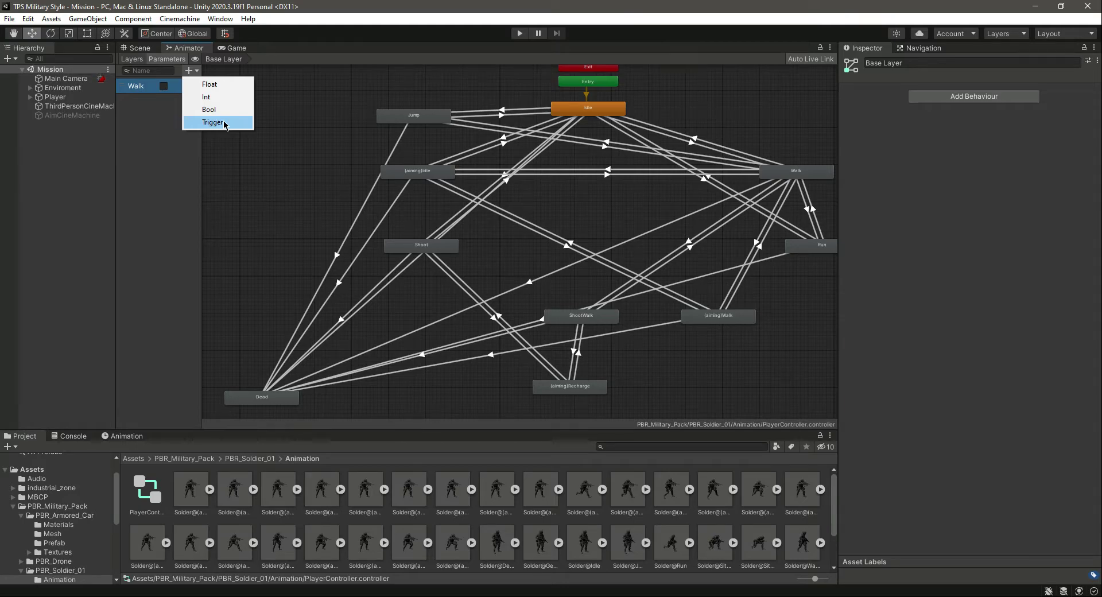
{"action": "left_click", "coordinate": [209, 109]}
{"action": "type", "text": "Running"}
{"action": "key", "text": "Return"}
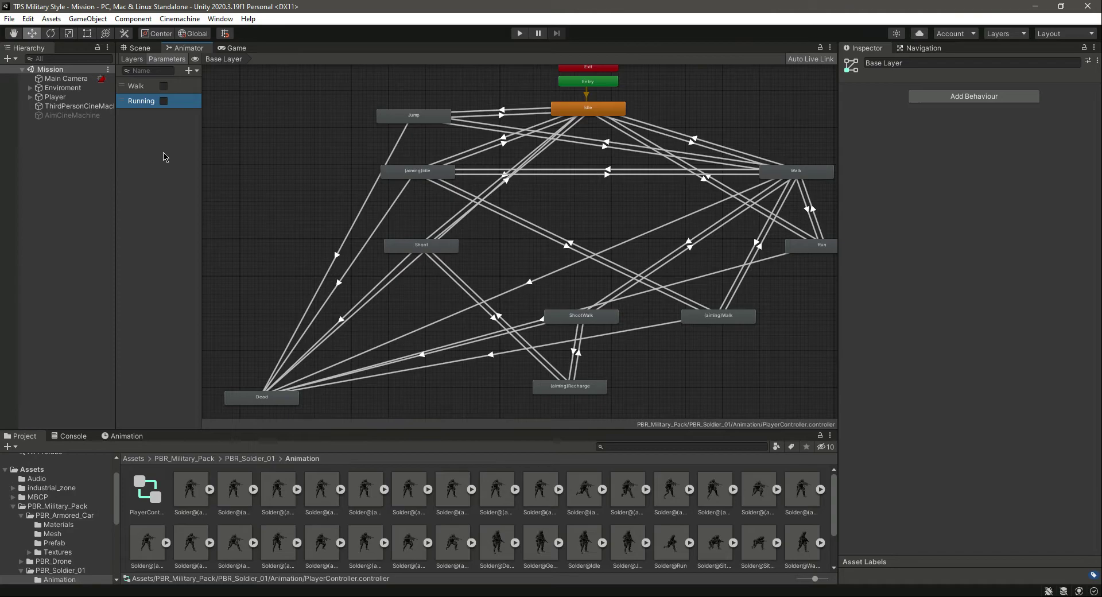
Add a Trigger parameter named Jump and a Bool parameter named Idle
{"action": "left_click", "coordinate": [191, 70]}
{"action": "left_click", "coordinate": [208, 122]}
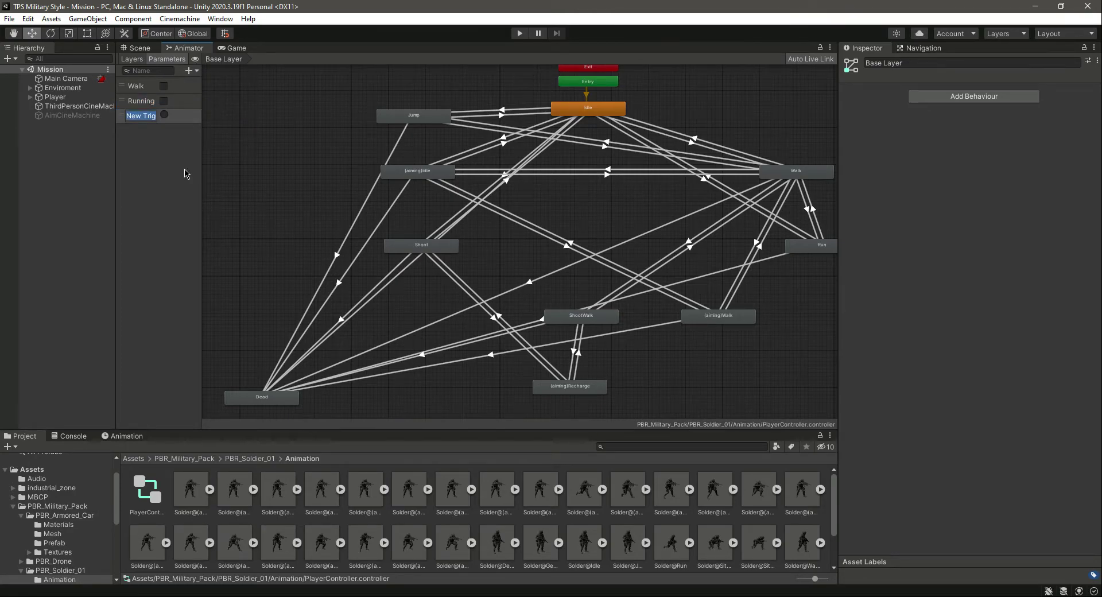
{"action": "type", "text": "Jump"}
{"action": "key", "text": "Return"}
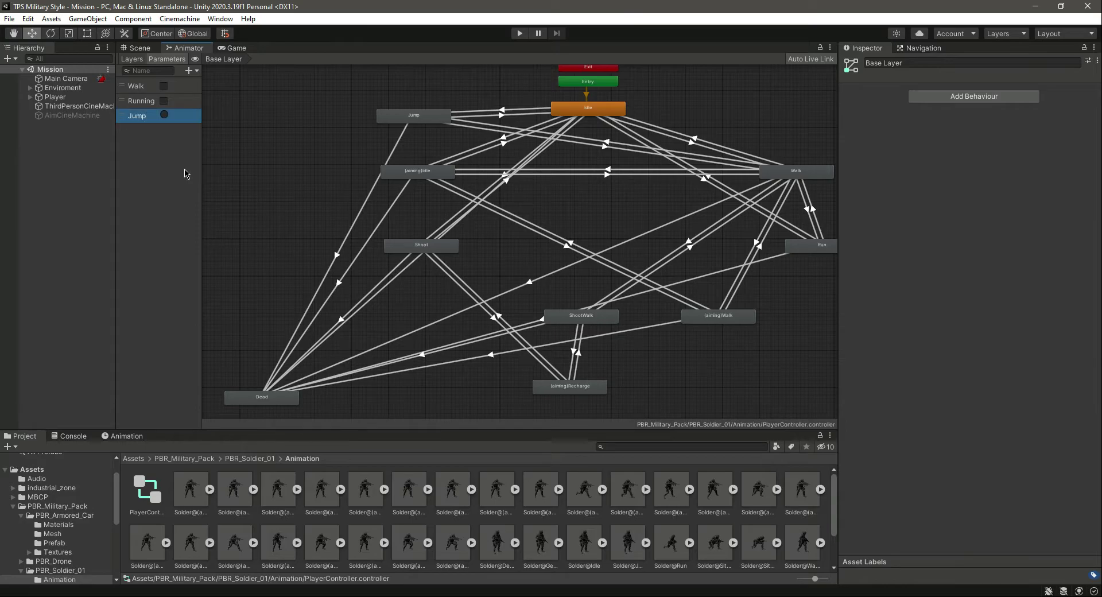
{"action": "left_click", "coordinate": [196, 71]}
{"action": "left_click", "coordinate": [209, 110]}
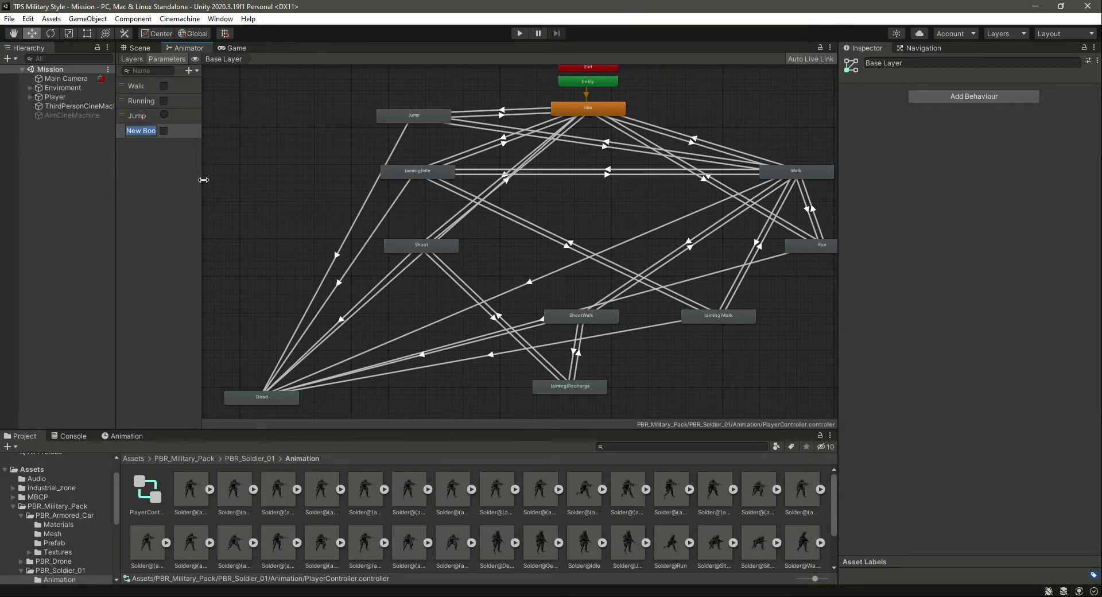
{"action": "type", "text": "Idle"}
{"action": "key", "text": "Return"}
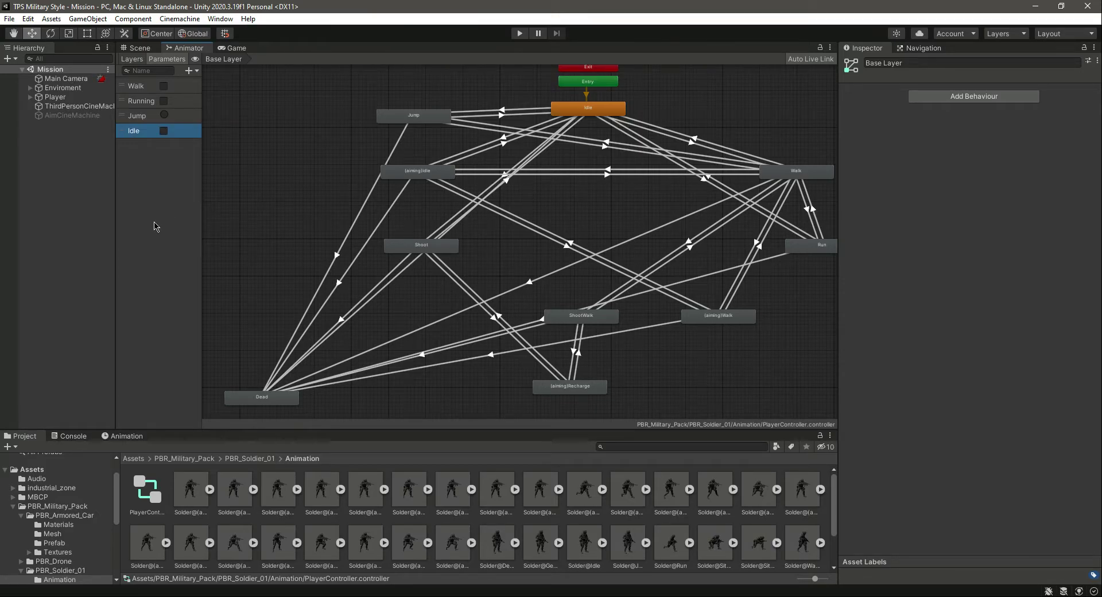
Add two Bool parameters named IdleAim and AimWalk
{"action": "left_click", "coordinate": [195, 70]}
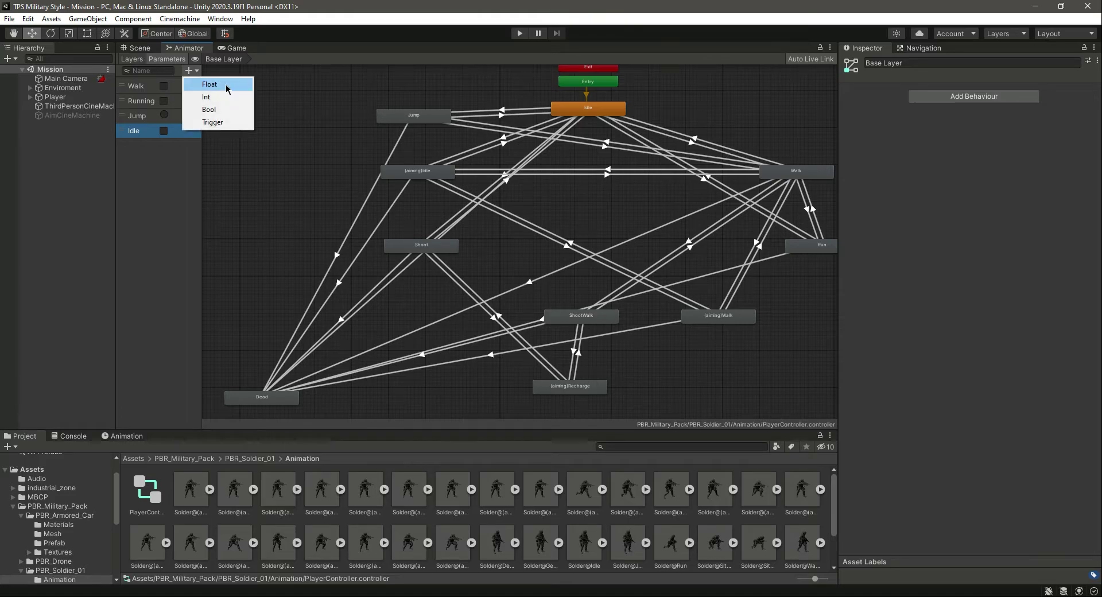
{"action": "left_click", "coordinate": [240, 114]}
{"action": "type", "text": "Id"}
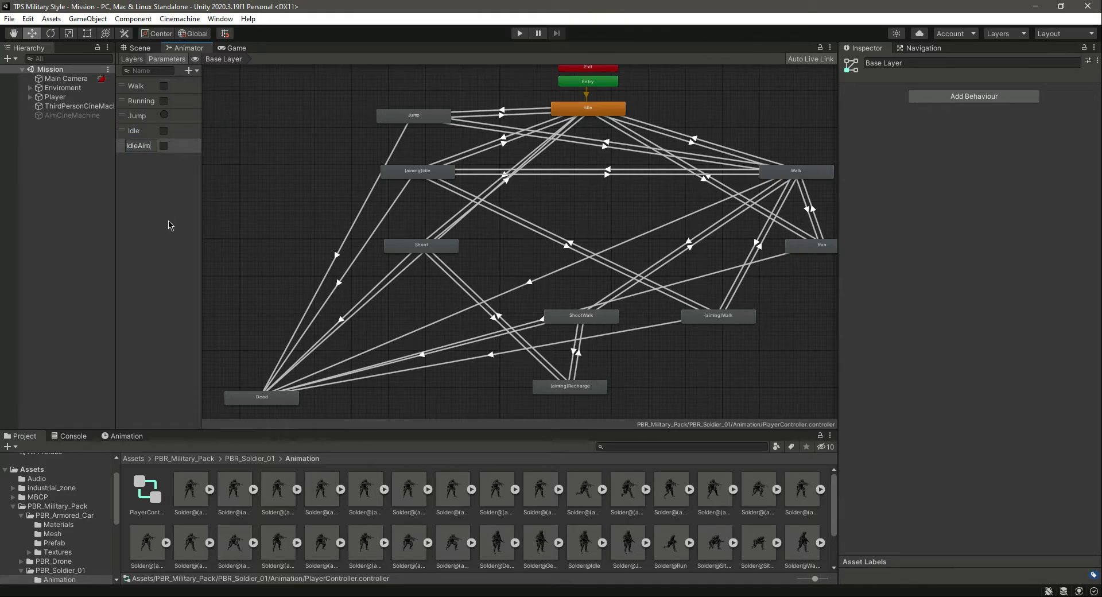
{"action": "type", "text": "leAim"}
{"action": "key", "text": "Return"}
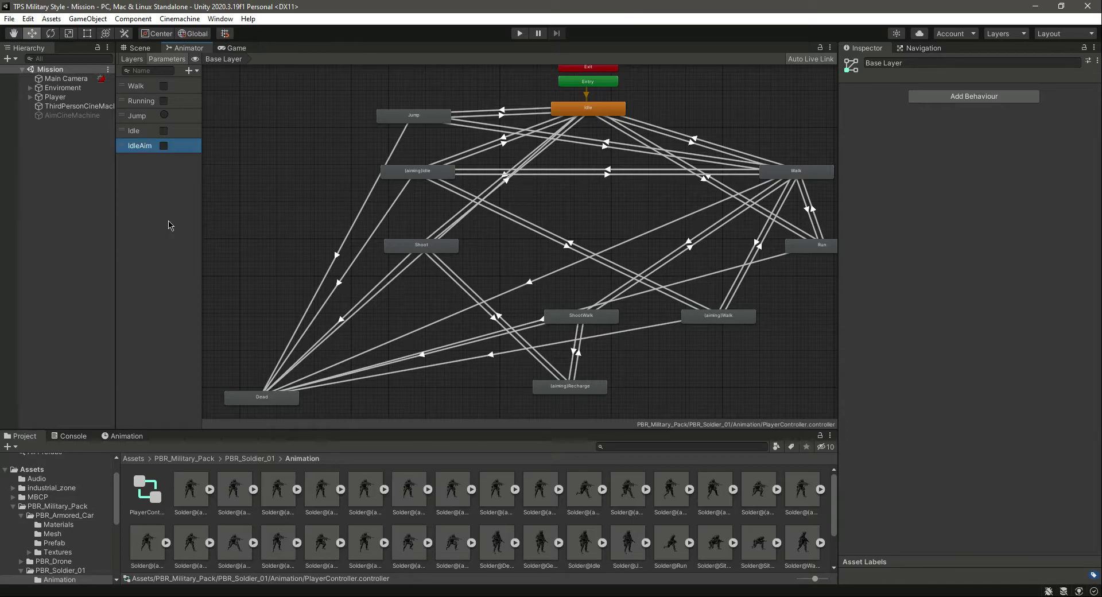
{"action": "left_click", "coordinate": [198, 71]}
{"action": "left_click", "coordinate": [239, 114]}
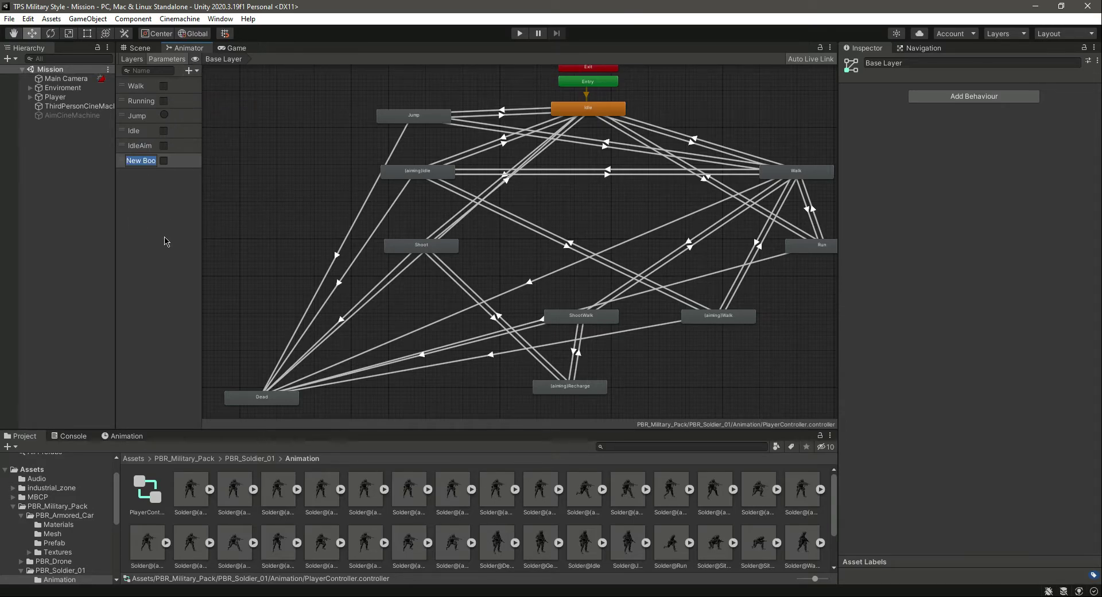
{"action": "type", "text": "AimWalk"}
{"action": "key", "text": "Return"}
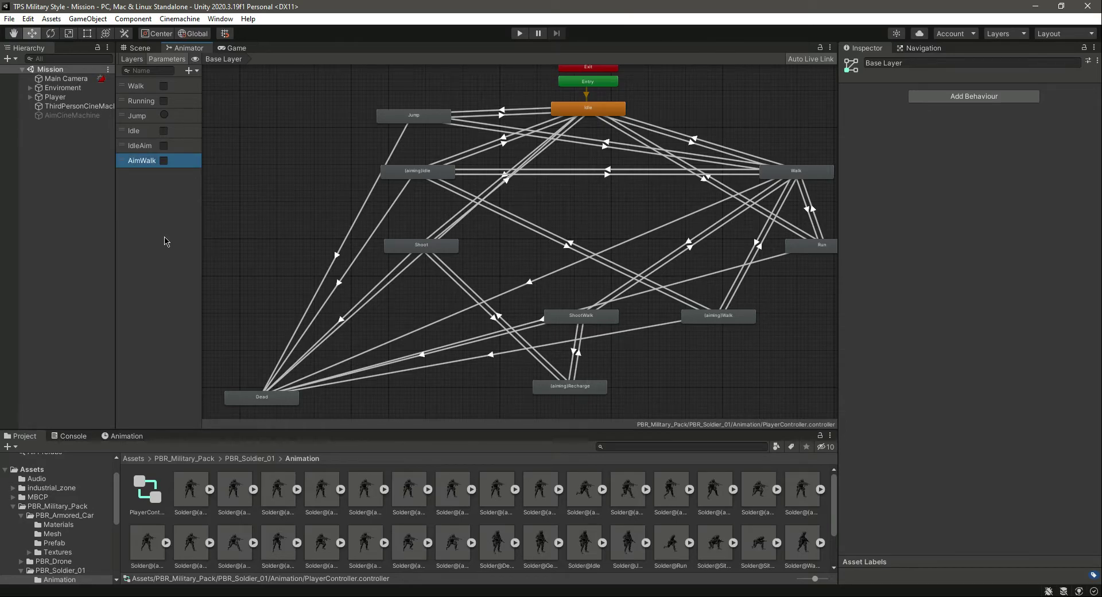
Add two Bool parameters named Fire and FireWalk
{"action": "left_click", "coordinate": [193, 71]}
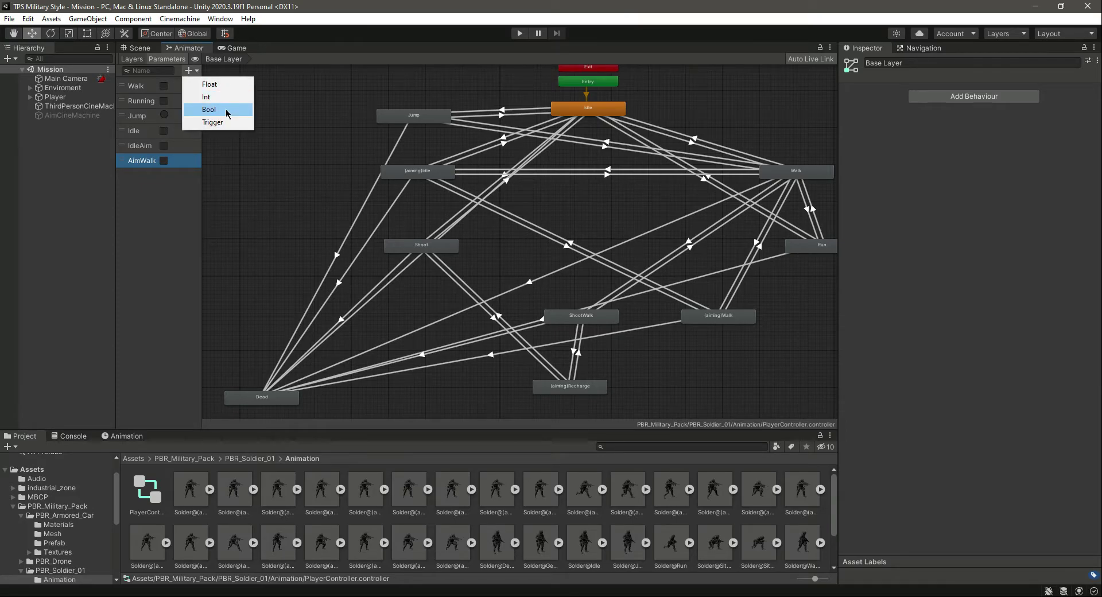
{"action": "left_click", "coordinate": [211, 109]}
{"action": "type", "text": "Fi"}
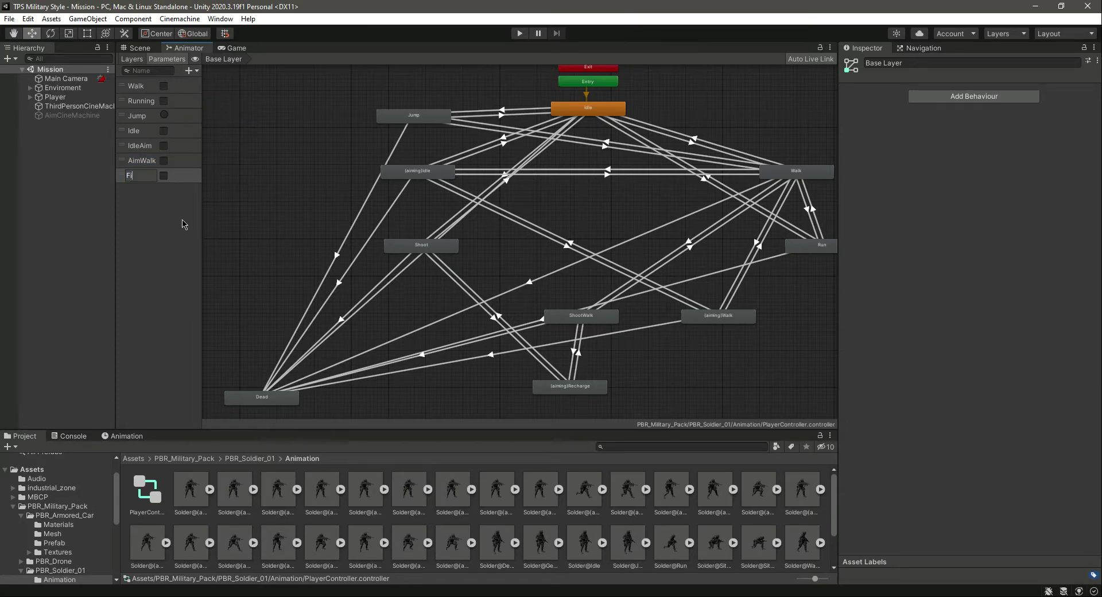
{"action": "key", "text": "Return"}
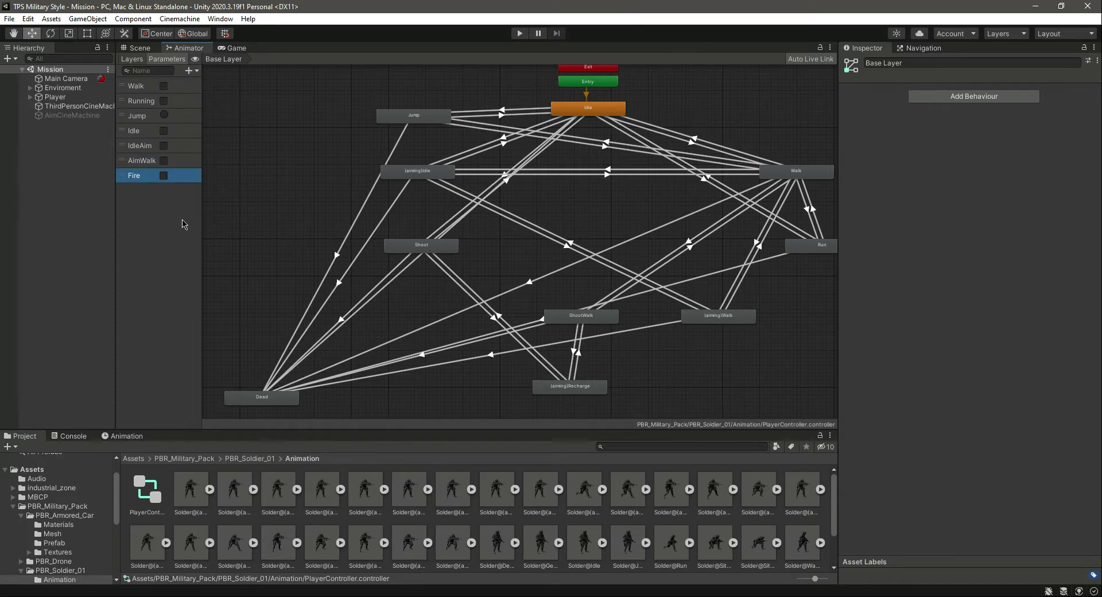
{"action": "left_click", "coordinate": [191, 70]}
{"action": "left_click", "coordinate": [224, 110]}
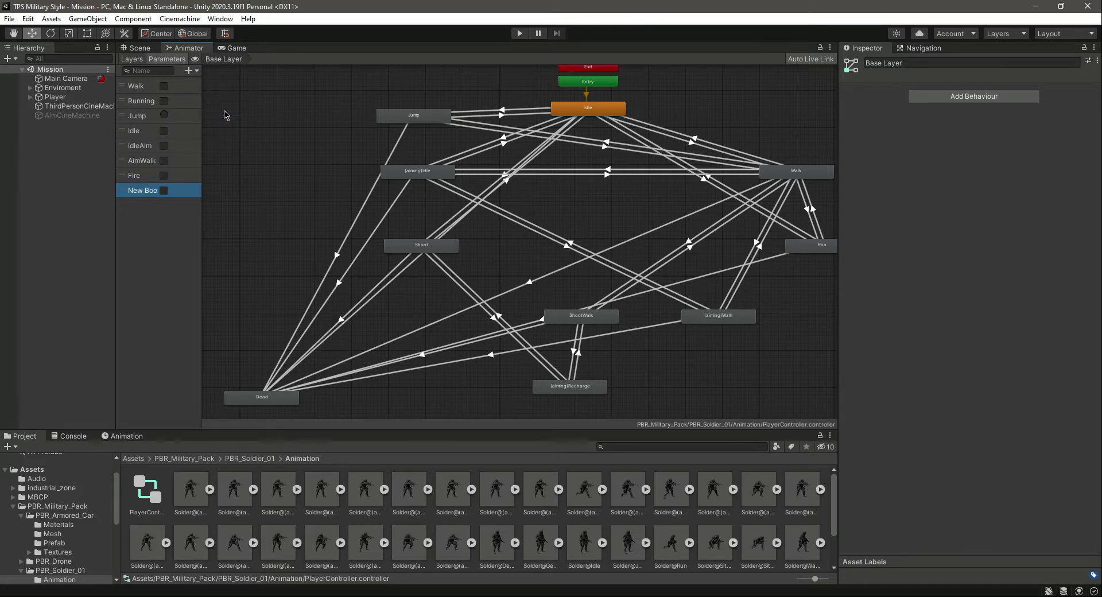
{"action": "double_click", "coordinate": [140, 193]}
{"action": "key", "text": "BackSpace"}
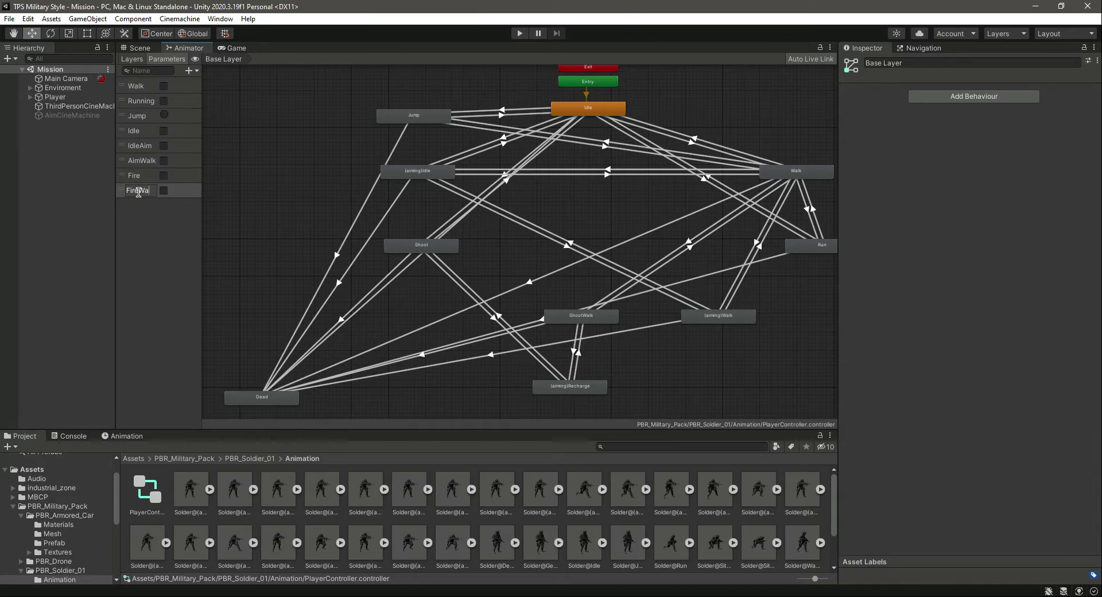
{"action": "key", "text": "Return"}
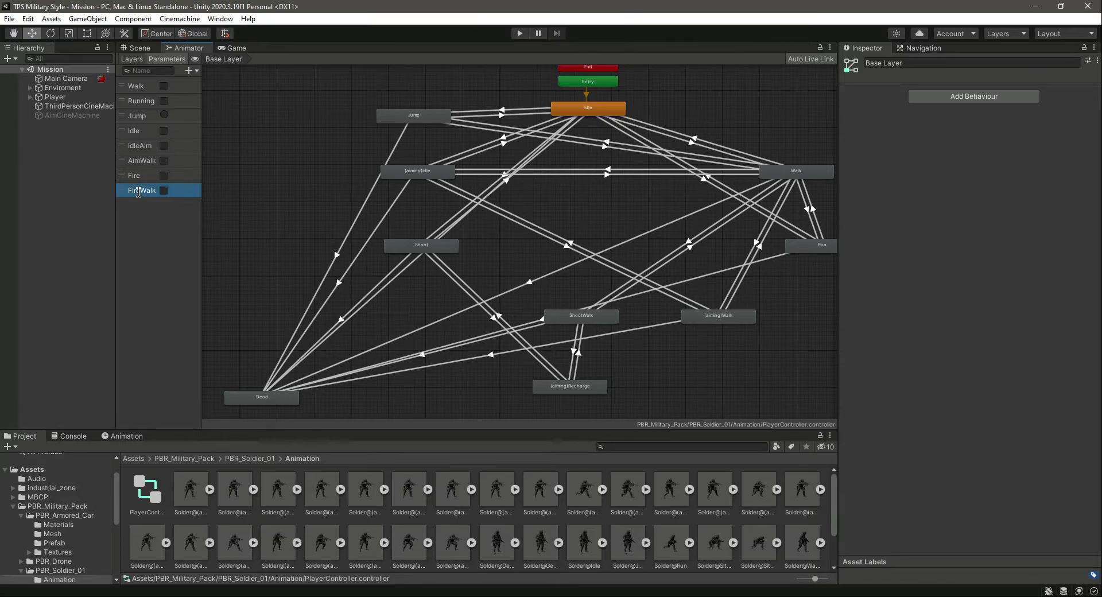
Add two Bool parameters named Die and Reloading, and widen the parameter list slightly to fit the names
{"action": "left_click", "coordinate": [198, 69]}
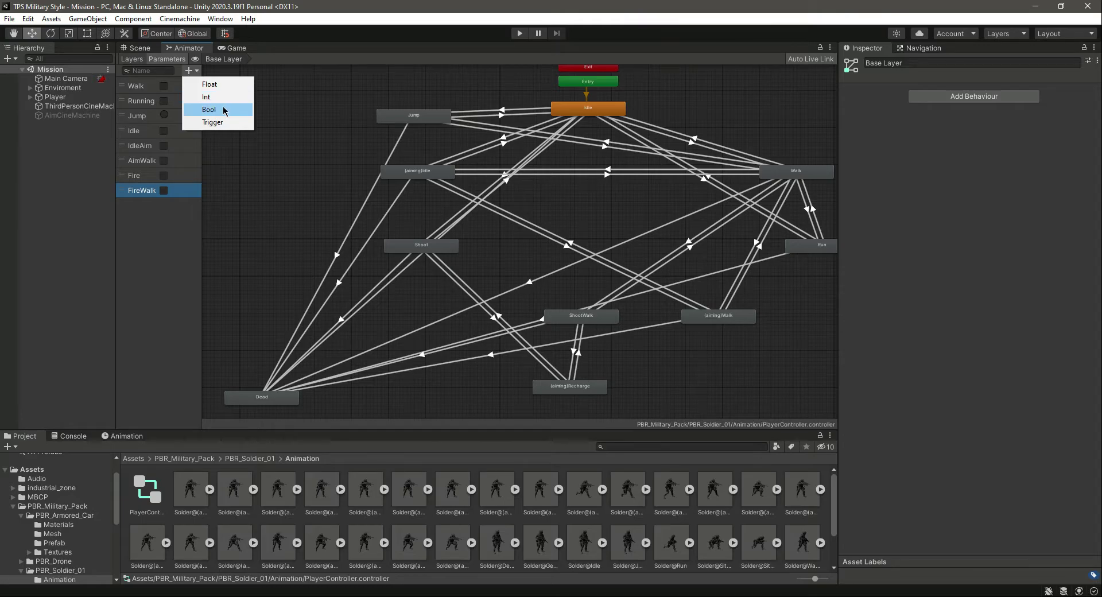
{"action": "left_click", "coordinate": [206, 108]}
{"action": "type", "text": "D"}
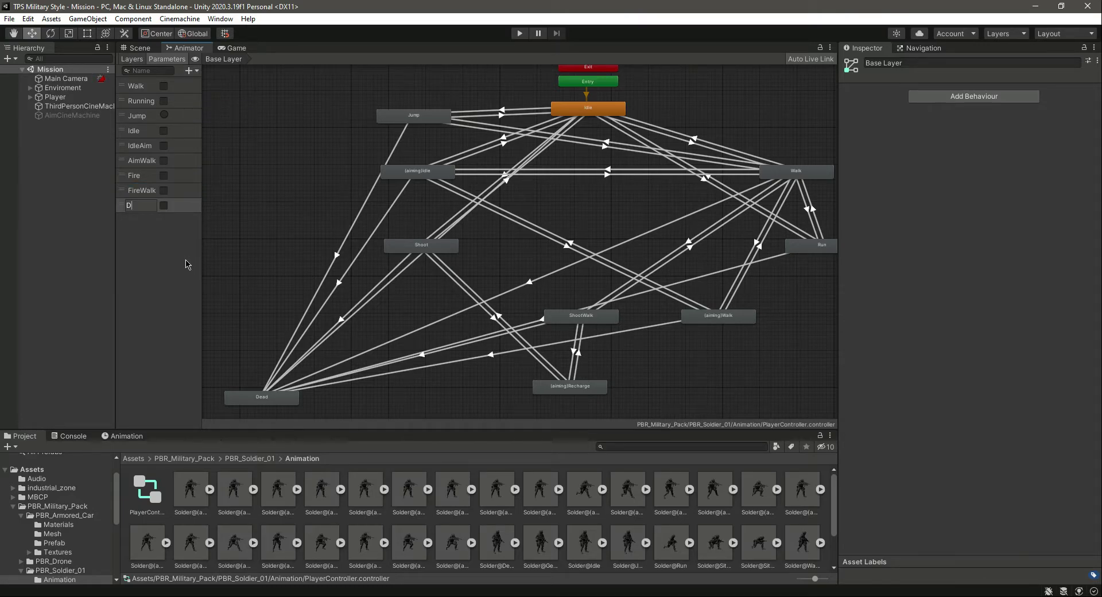
{"action": "type", "text": "ie"}
{"action": "key", "text": "Return"}
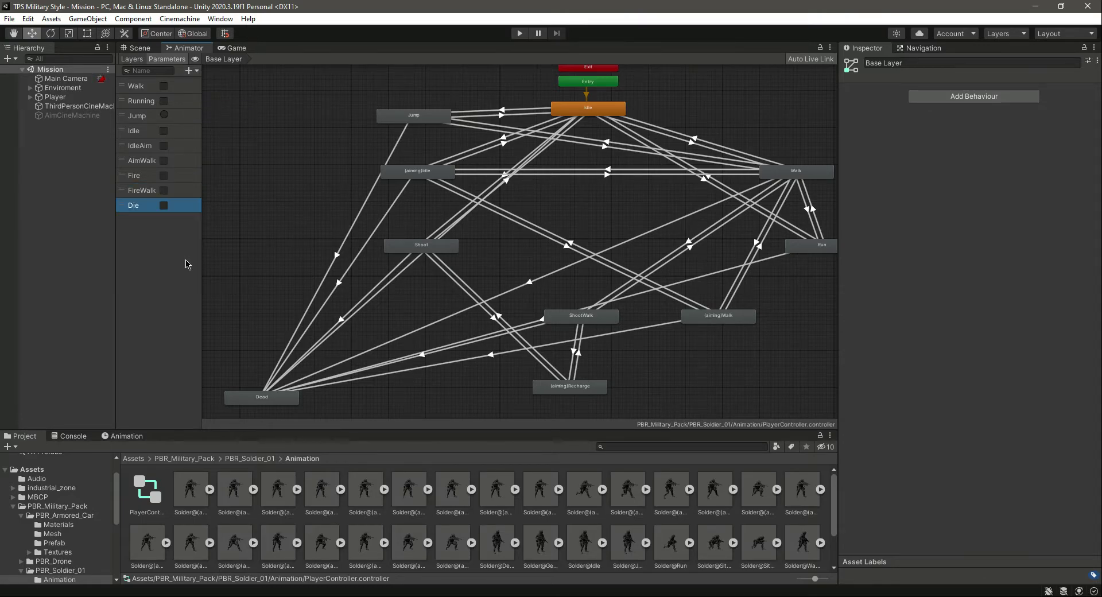
{"action": "left_click", "coordinate": [196, 71]}
{"action": "left_click", "coordinate": [211, 110]}
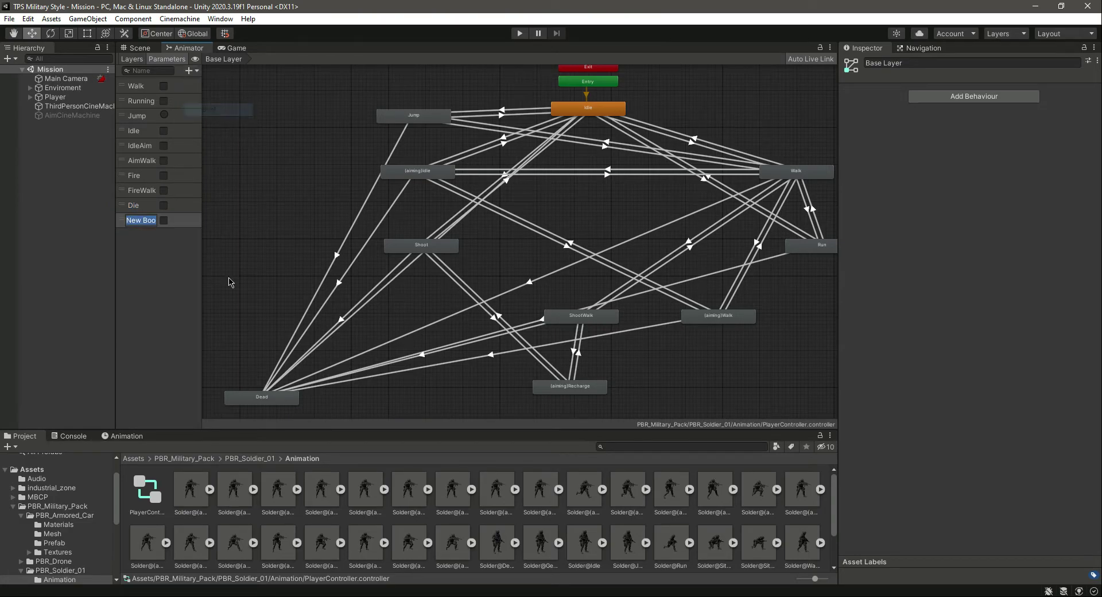
{"action": "type", "text": "Reloading"}
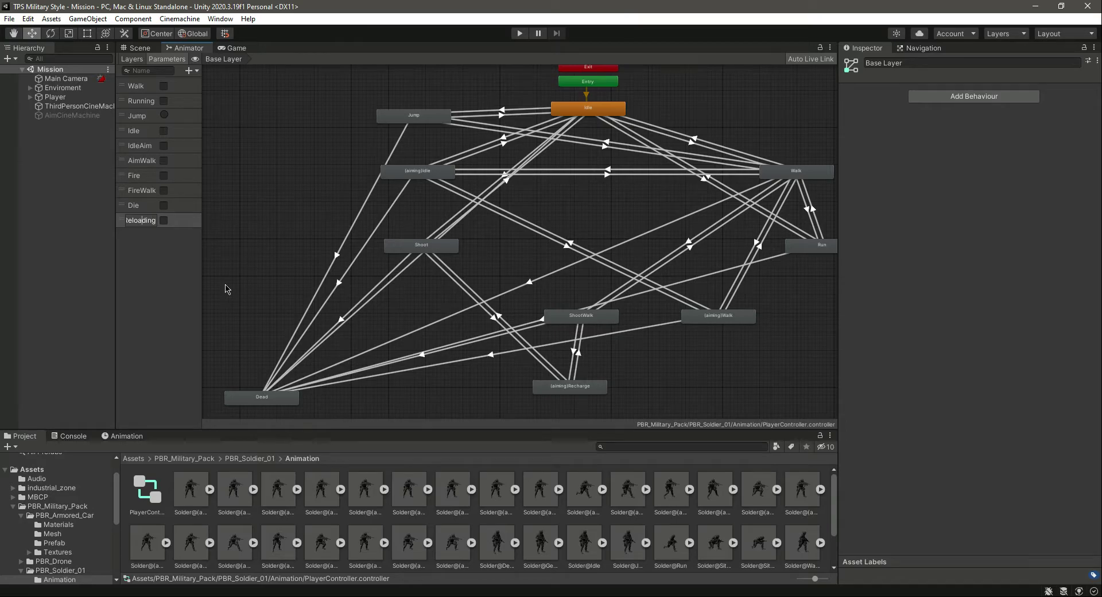
{"action": "key", "text": "Return"}
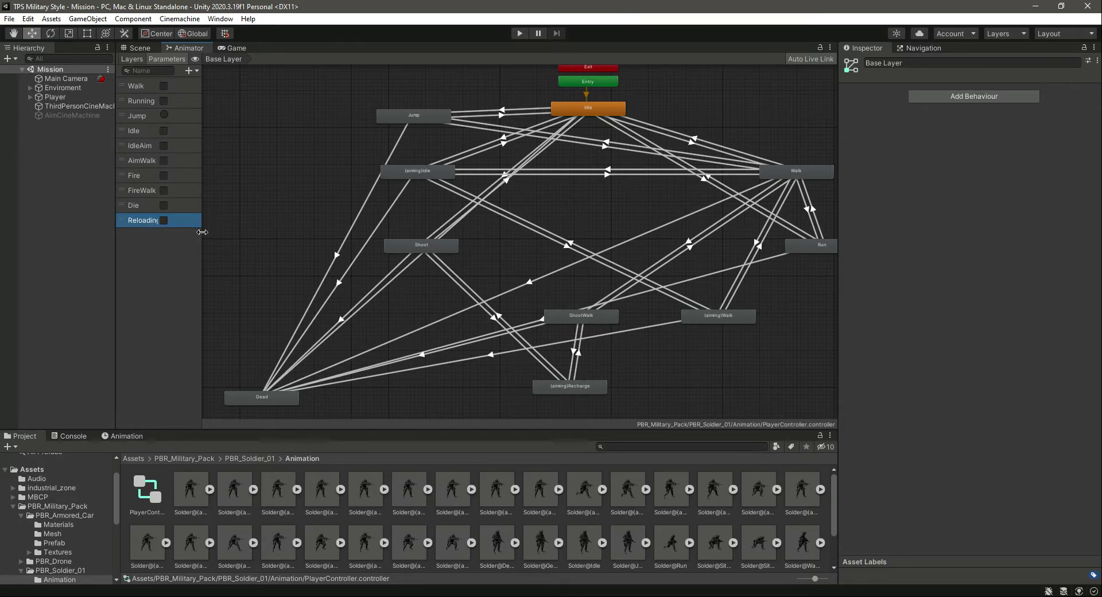
{"action": "left_click_drag", "start_coordinate": [201, 236], "coordinate": [210, 232]}
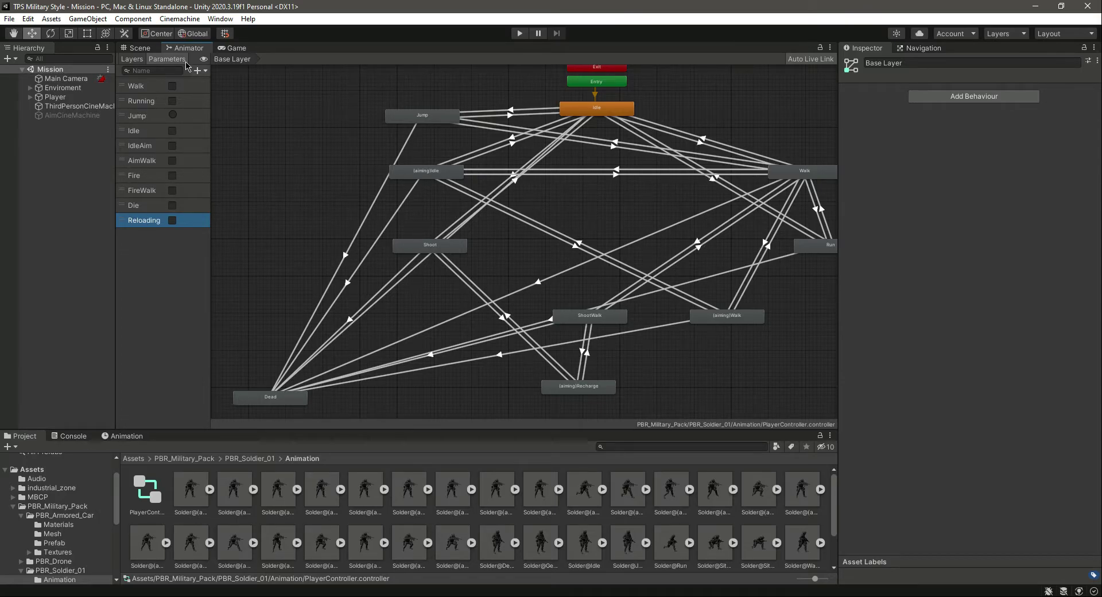
Undock the Animator view into a floating window and maximize it
{"action": "left_click_drag", "start_coordinate": [192, 49], "coordinate": [564, 139]}
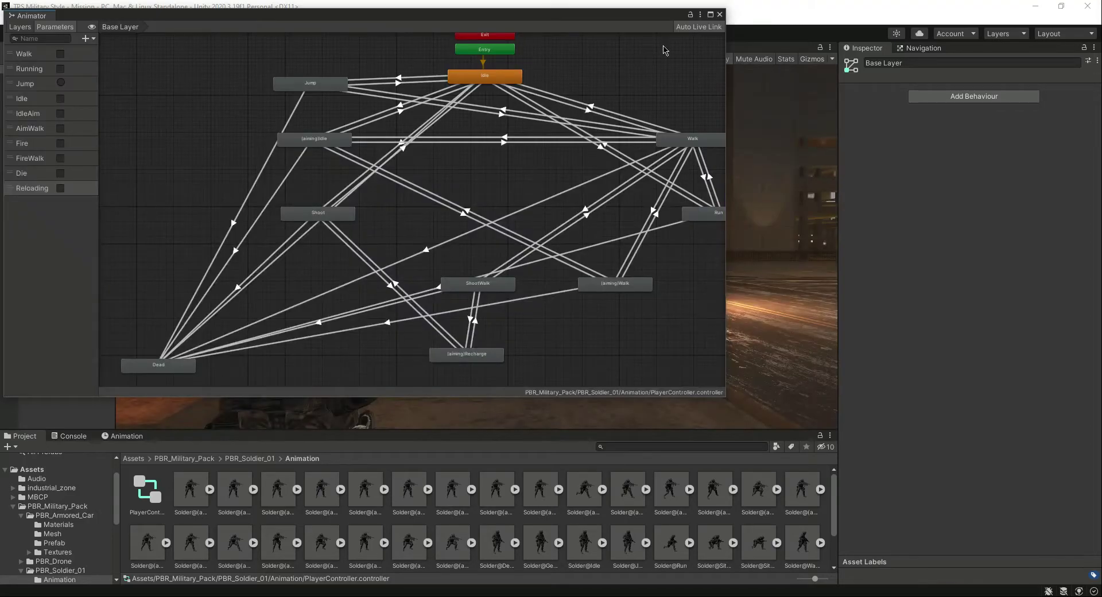
{"action": "left_click_drag", "start_coordinate": [643, 16], "coordinate": [690, 41]}
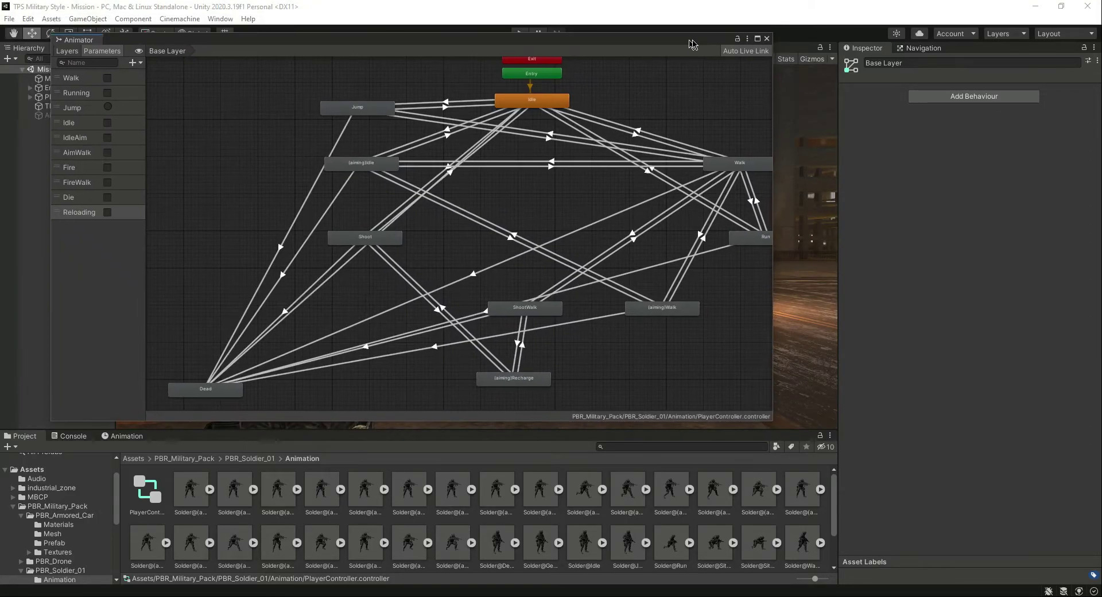
{"action": "left_click", "coordinate": [758, 39]}
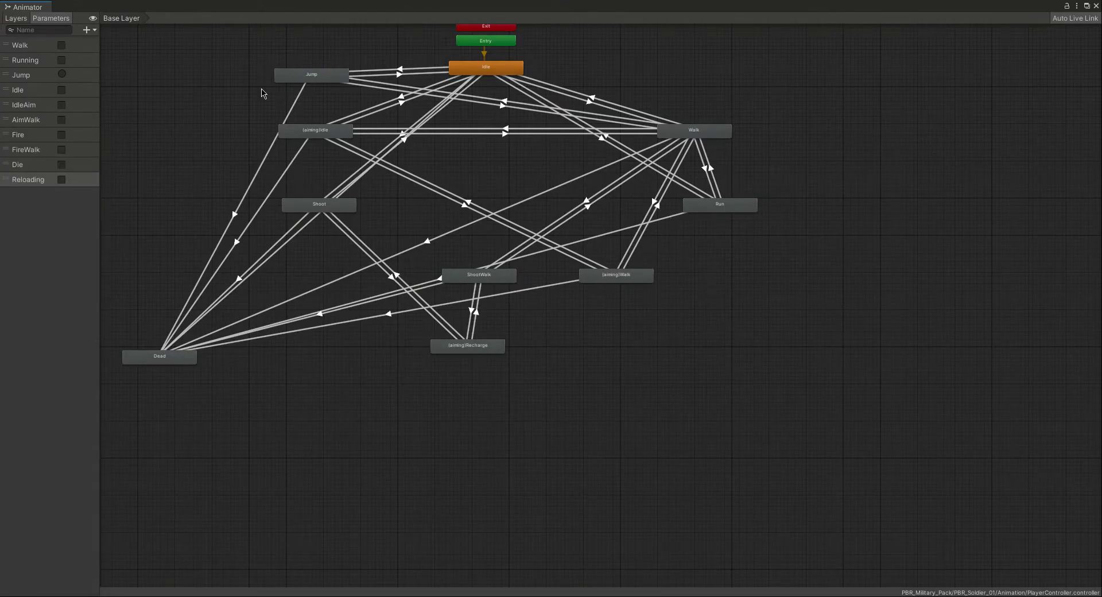
Select the transition from Idle to Walk, restore the floating Animator window and place it so the Inspector stays uncovered
{"action": "scroll", "coordinate": [152, 111], "scroll_direction": "up", "scroll_amount": 1}
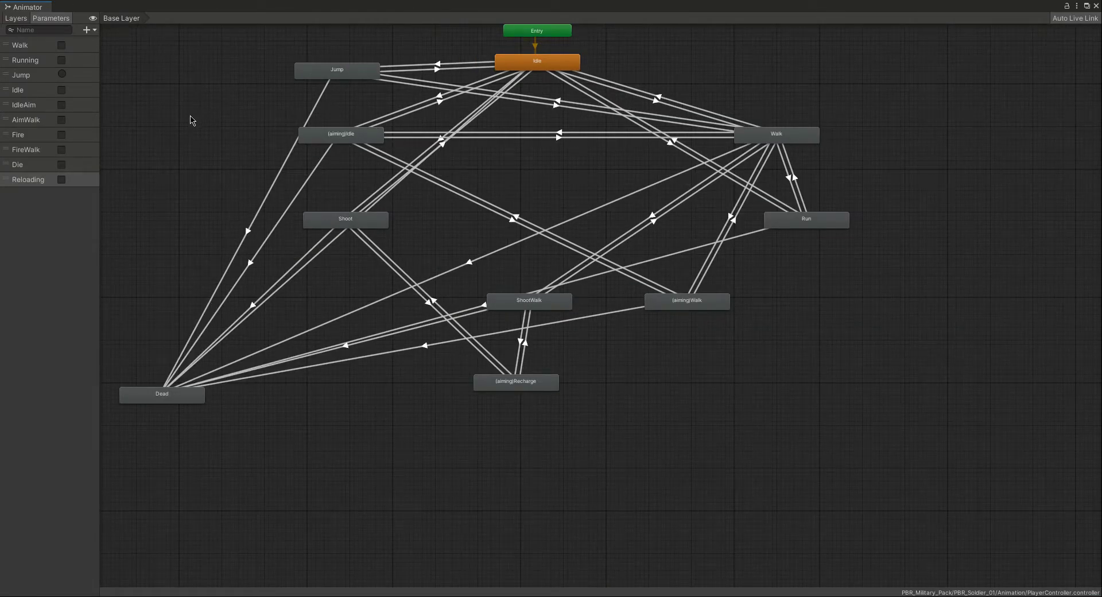
{"action": "scroll", "coordinate": [153, 123], "scroll_direction": "up", "scroll_amount": 1}
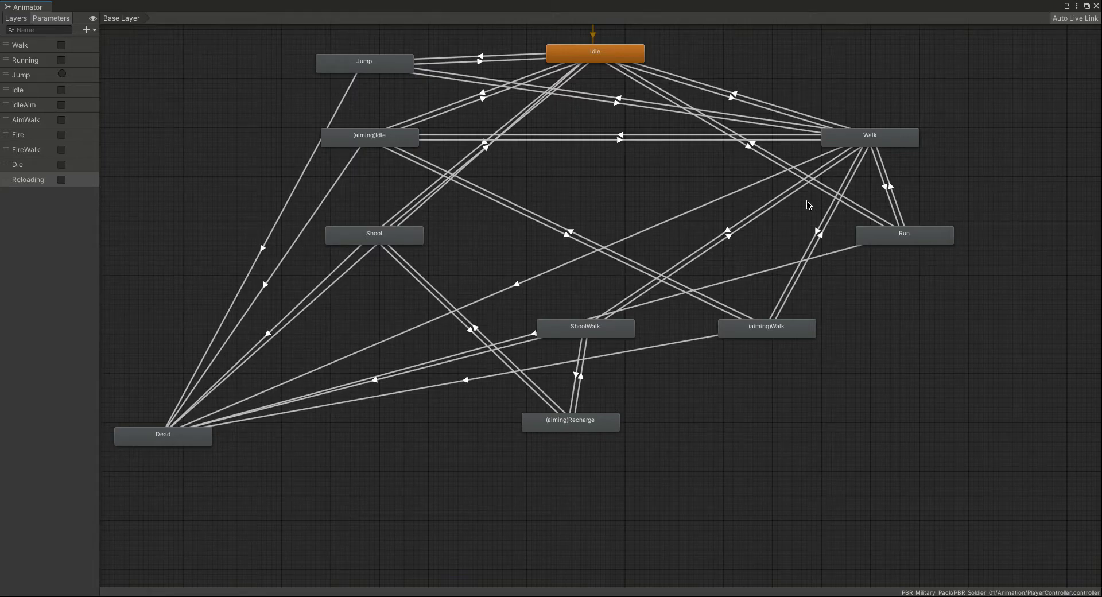
{"action": "left_click", "coordinate": [740, 104]}
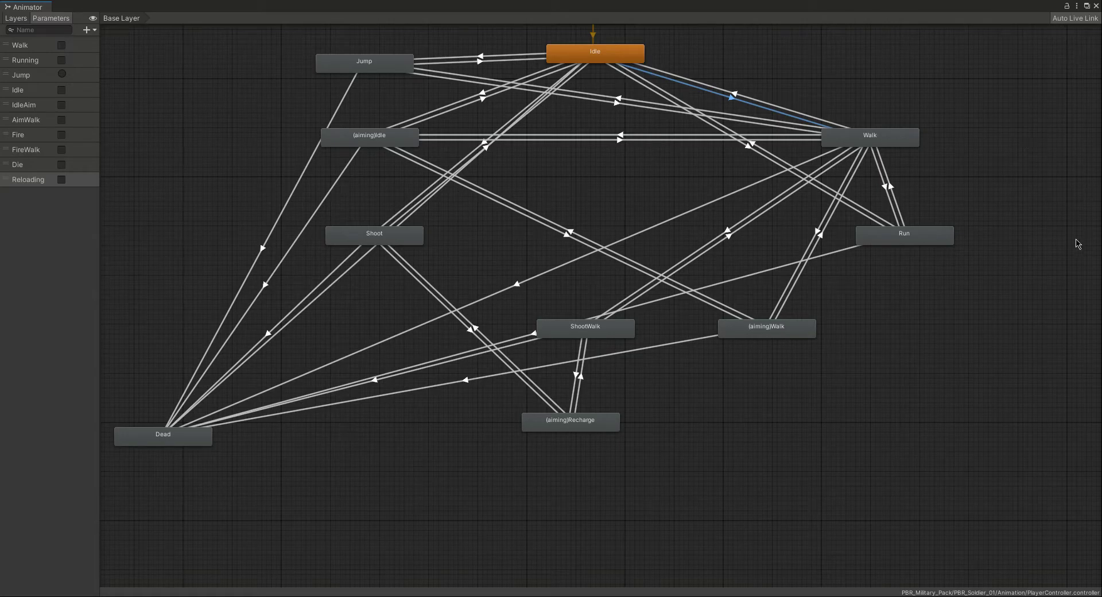
{"action": "left_click", "coordinate": [1086, 6]}
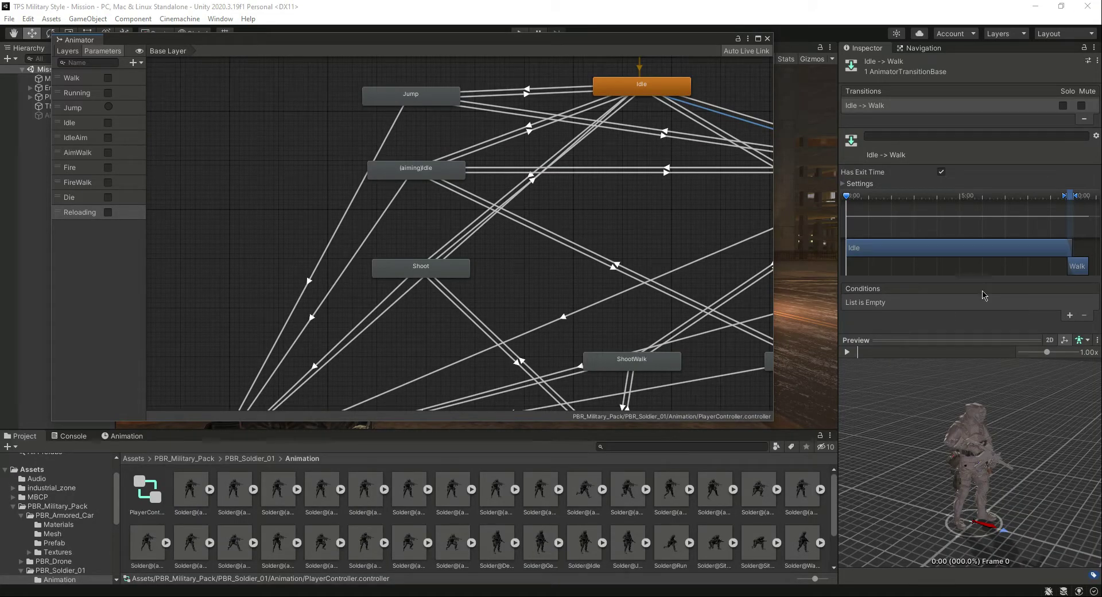
{"action": "left_click_drag", "start_coordinate": [659, 43], "coordinate": [606, 54]}
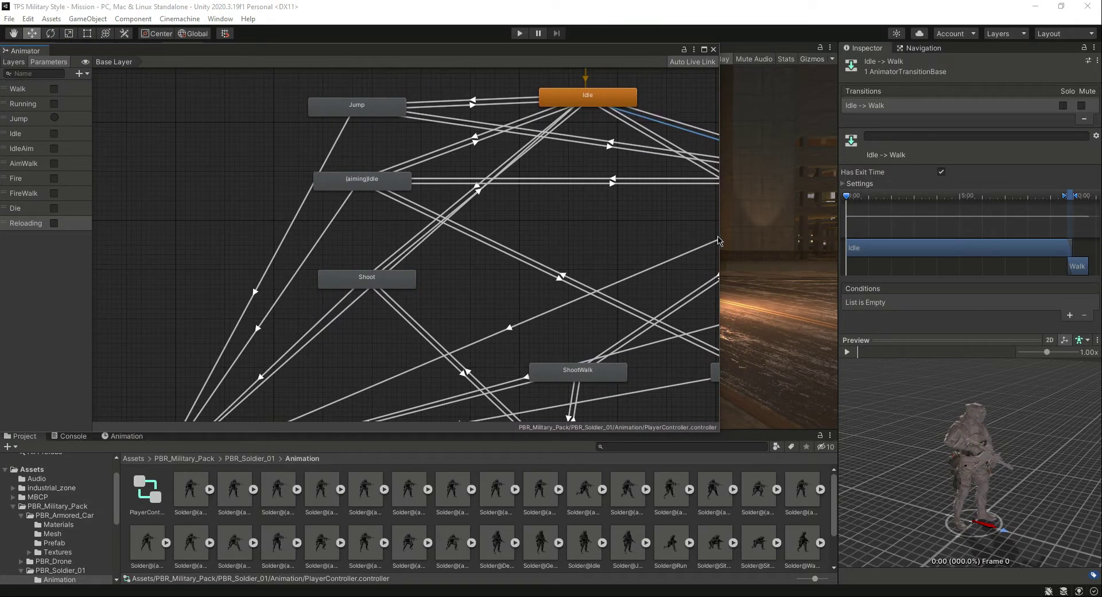
Widen the floating Animator window up to the Inspector and frame the whole state graph inside it
{"action": "left_click_drag", "start_coordinate": [718, 240], "coordinate": [837, 262]}
{"action": "key", "text": "a"}
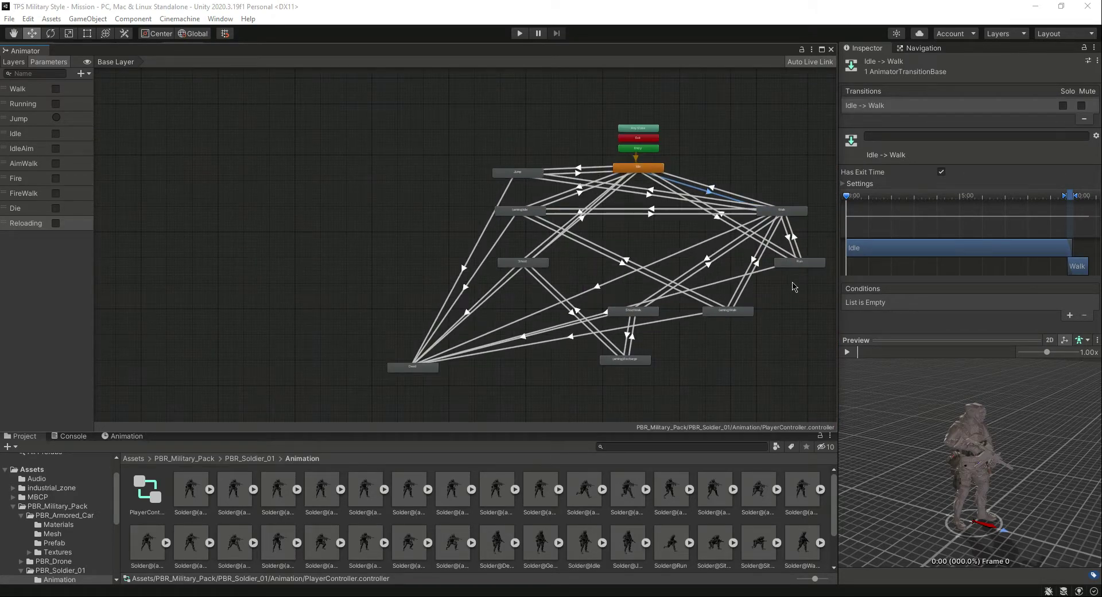
{"action": "scroll", "coordinate": [801, 319], "scroll_direction": "up", "scroll_amount": 1}
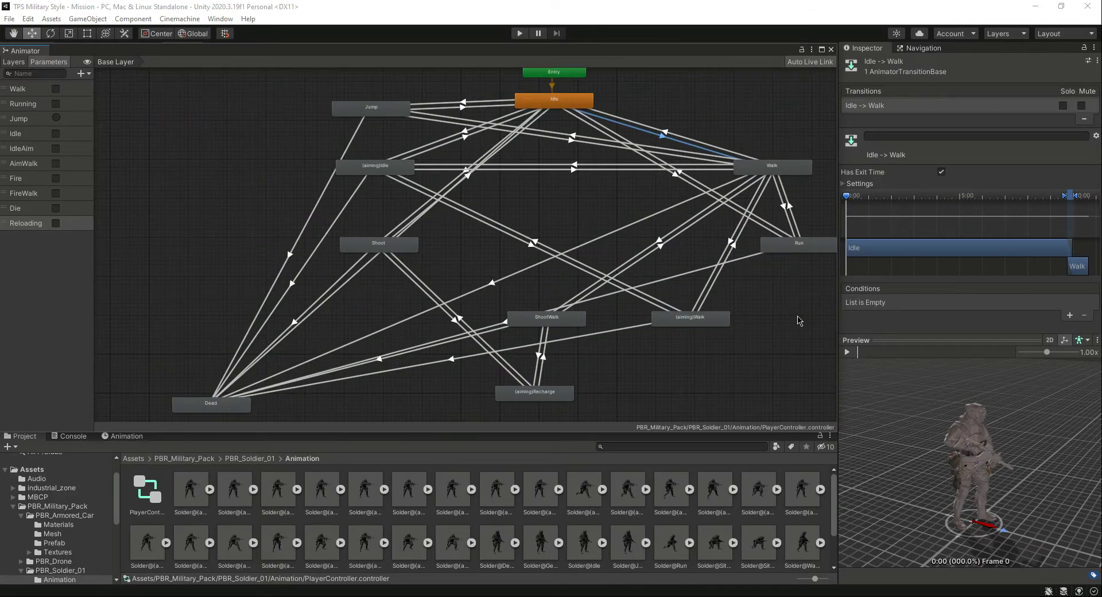
Disable Has Exit Time on the Idle to Walk transition and add the condition Walk true
{"action": "left_click", "coordinate": [941, 173]}
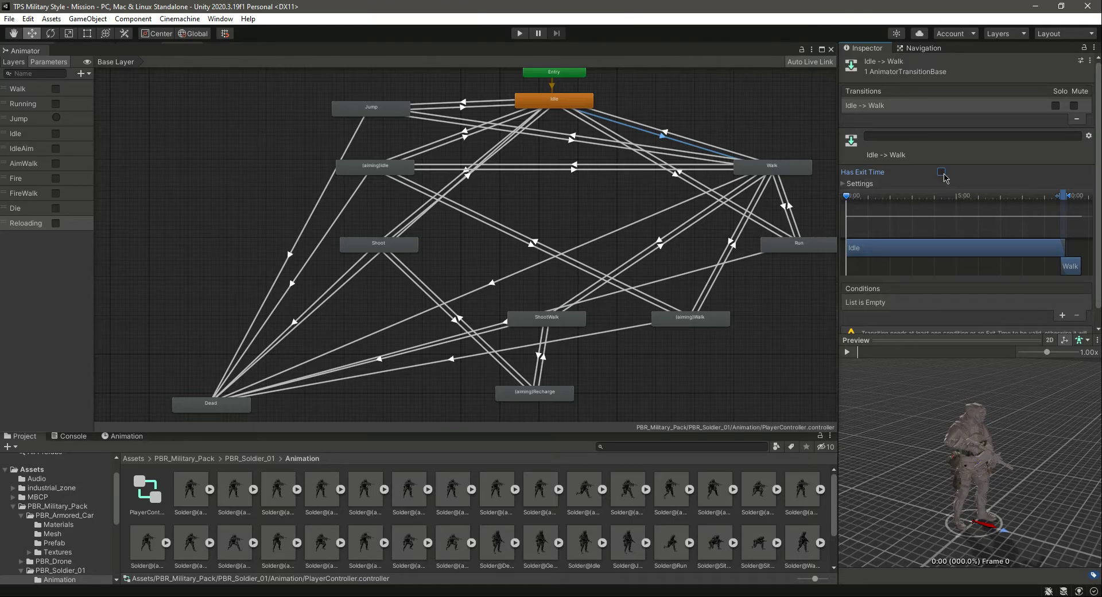
{"action": "scroll", "coordinate": [997, 179], "scroll_direction": "down", "scroll_amount": 1}
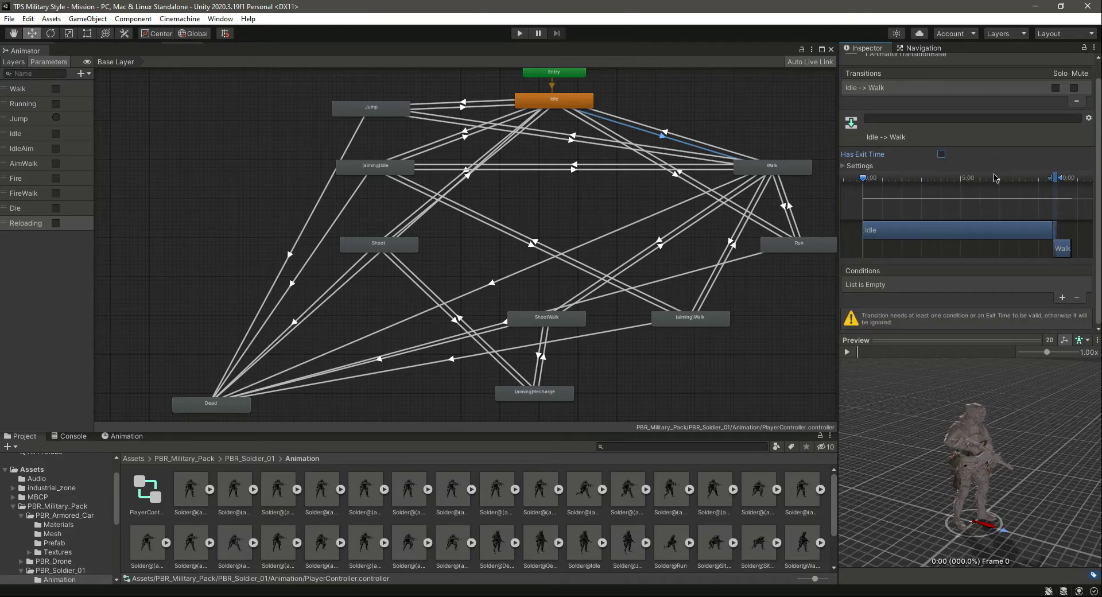
{"action": "scroll", "coordinate": [1006, 200], "scroll_direction": "up", "scroll_amount": 3}
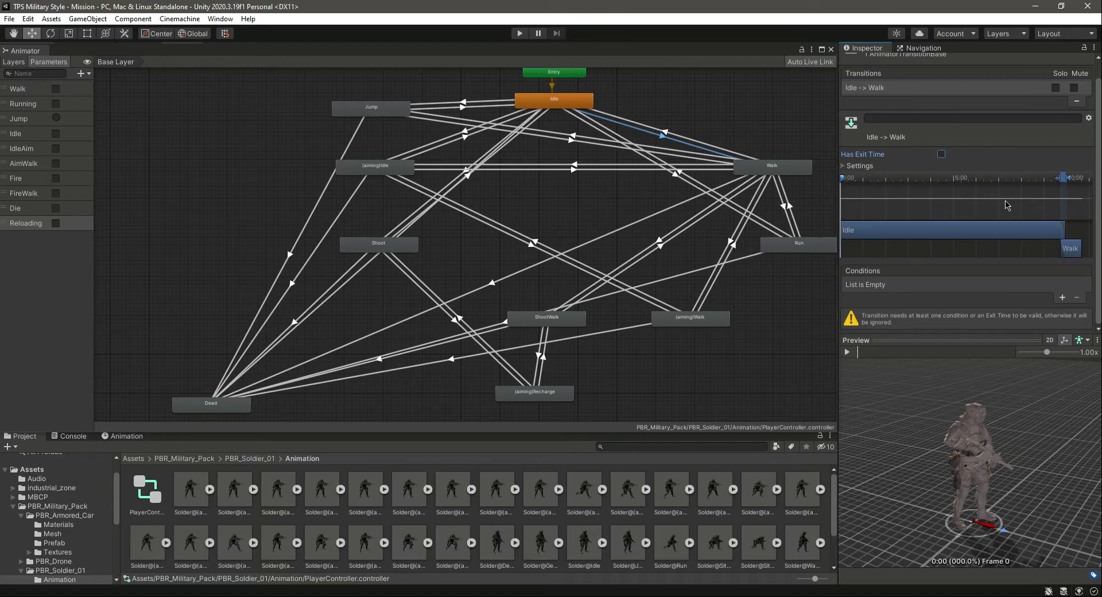
{"action": "left_click", "coordinate": [1062, 297]}
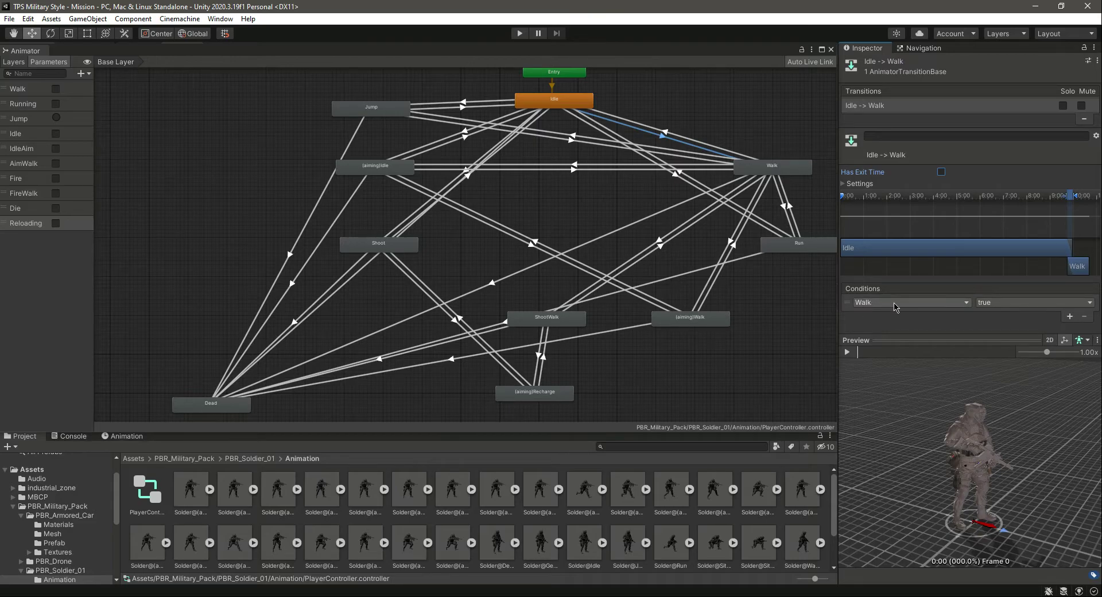
{"action": "left_click", "coordinate": [956, 305]}
{"action": "left_click", "coordinate": [894, 341]}
Disable Has Exit Time on the Walk to Idle transition and add the condition Walk false
{"action": "left_click", "coordinate": [693, 141]}
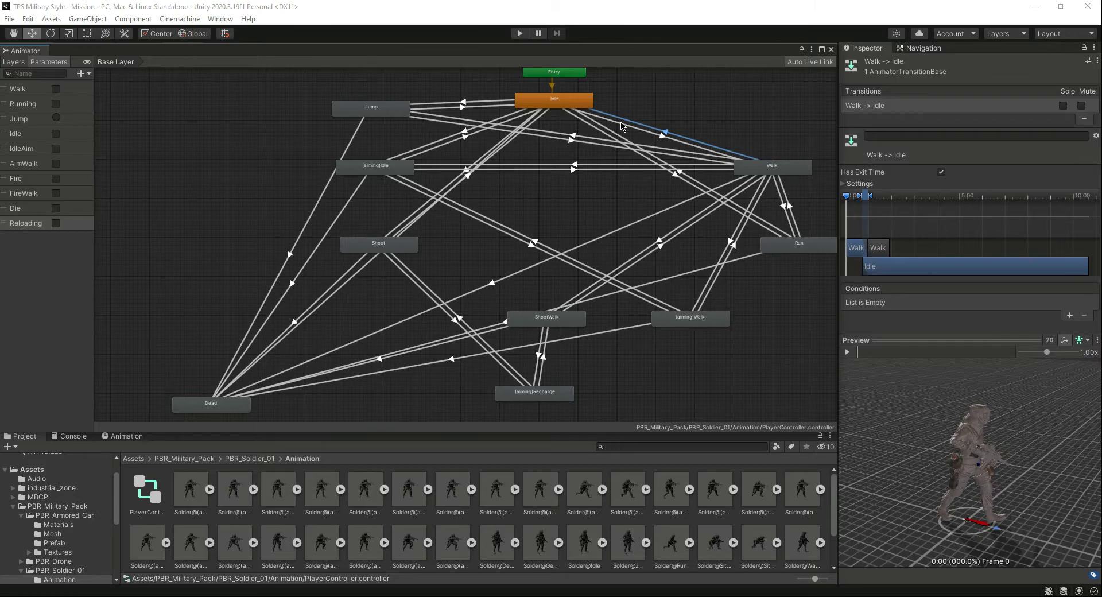
{"action": "left_click", "coordinate": [941, 172]}
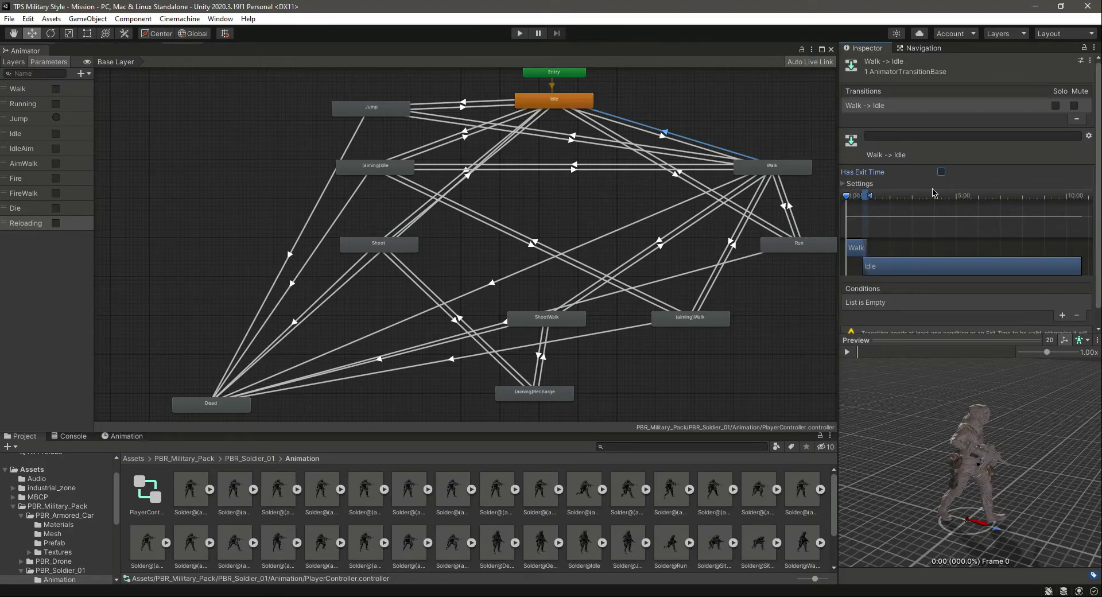
{"action": "left_click", "coordinate": [1062, 315]}
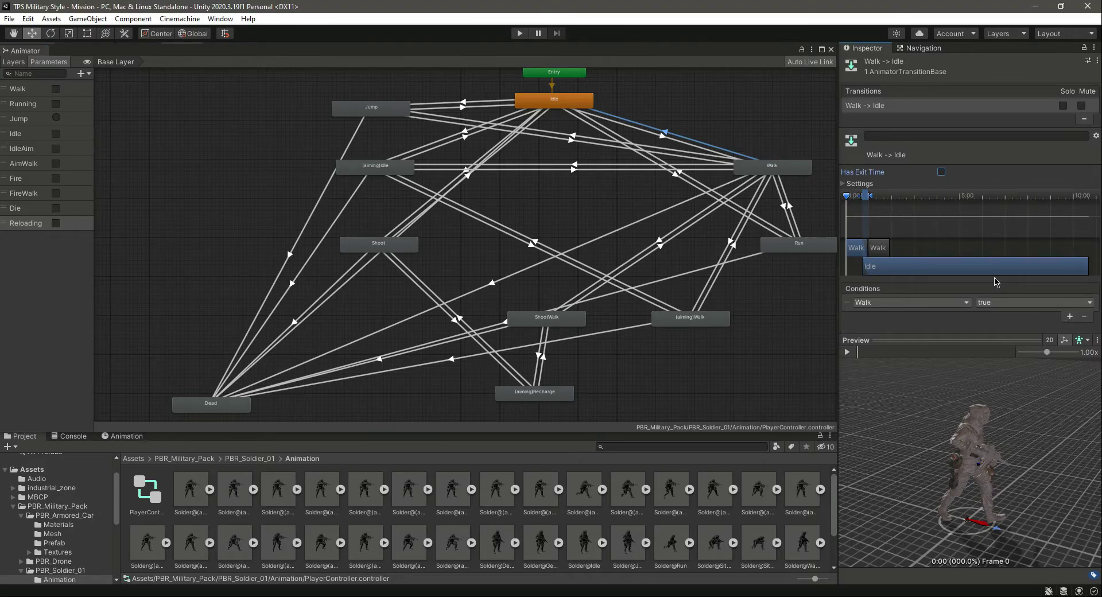
{"action": "left_click", "coordinate": [1007, 303]}
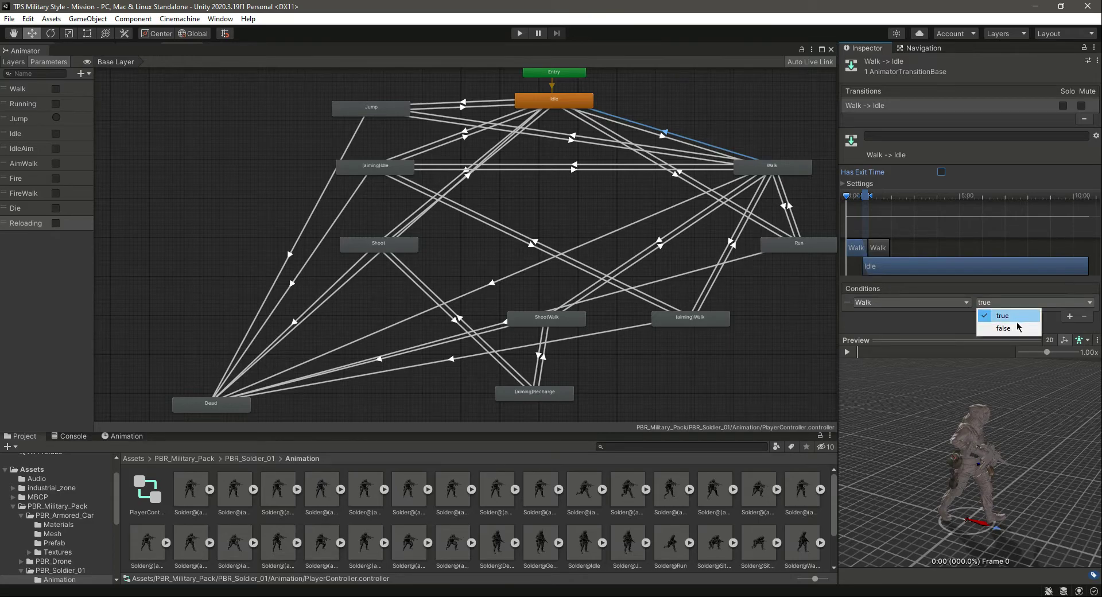
{"action": "left_click", "coordinate": [986, 329]}
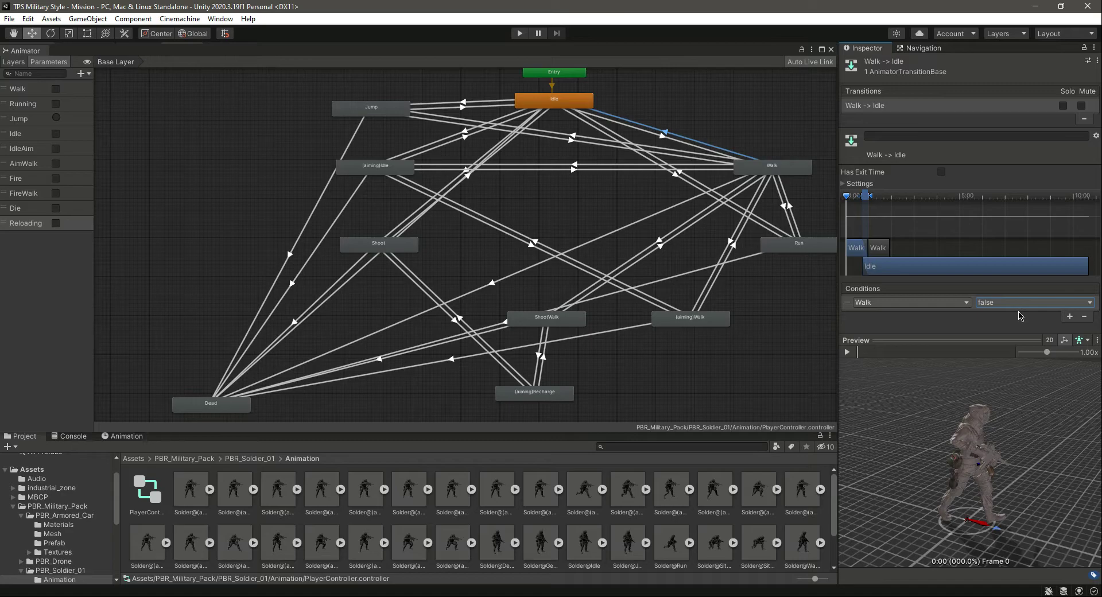
Disable Has Exit Time on the Idle to Jump transition and add the Jump trigger as its condition
{"action": "left_click", "coordinate": [485, 103]}
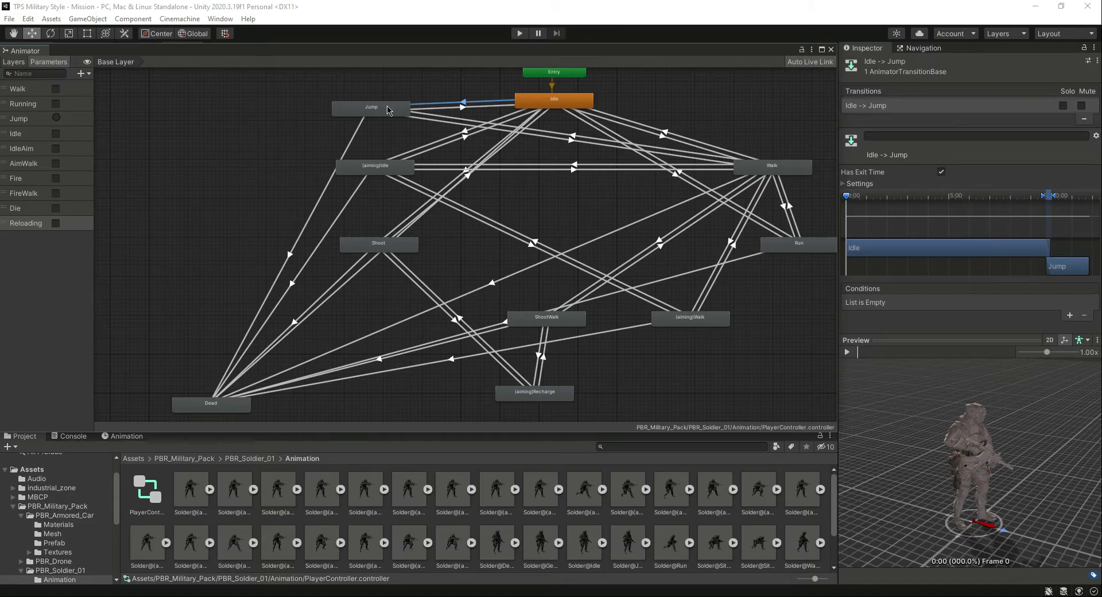
{"action": "left_click", "coordinate": [941, 171]}
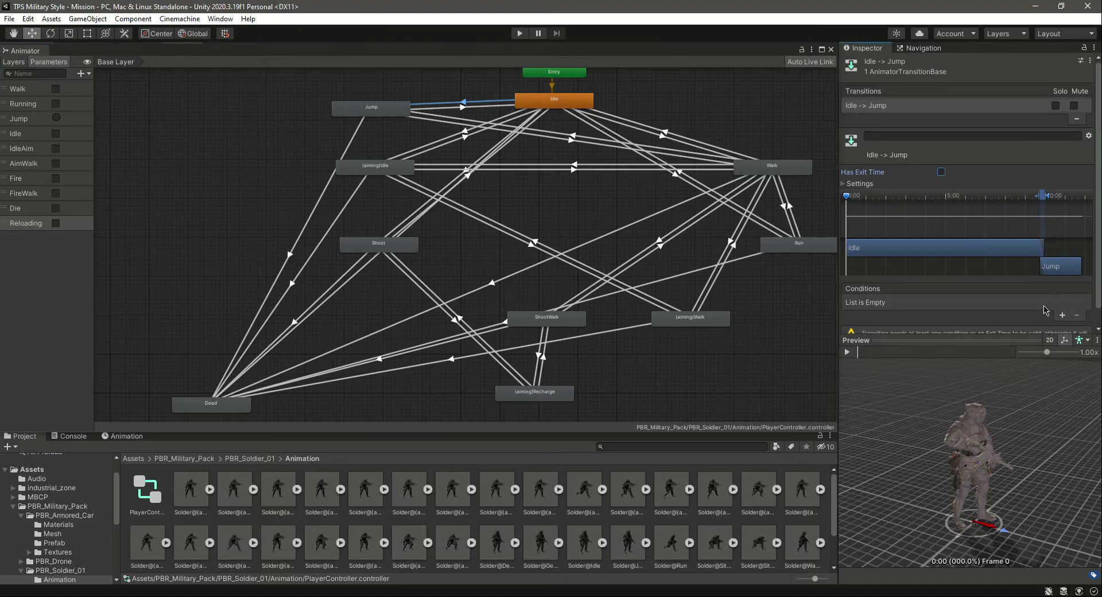
{"action": "left_click", "coordinate": [1069, 315]}
{"action": "left_click", "coordinate": [917, 303]}
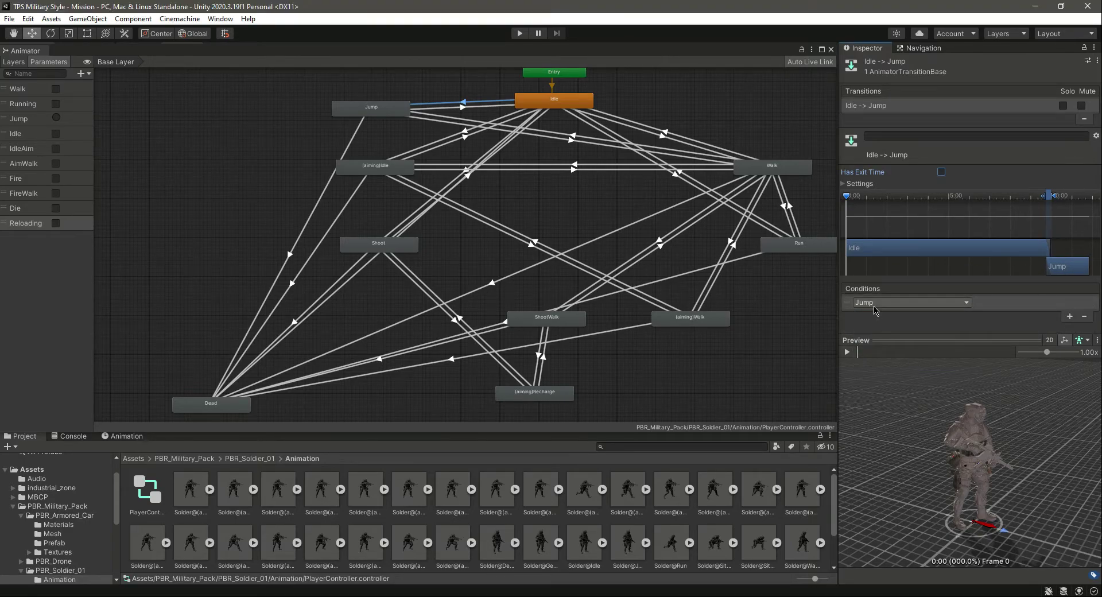
Play the preview of the Jump to Idle transition, and add the condition Idle true to it
{"action": "left_click", "coordinate": [480, 107]}
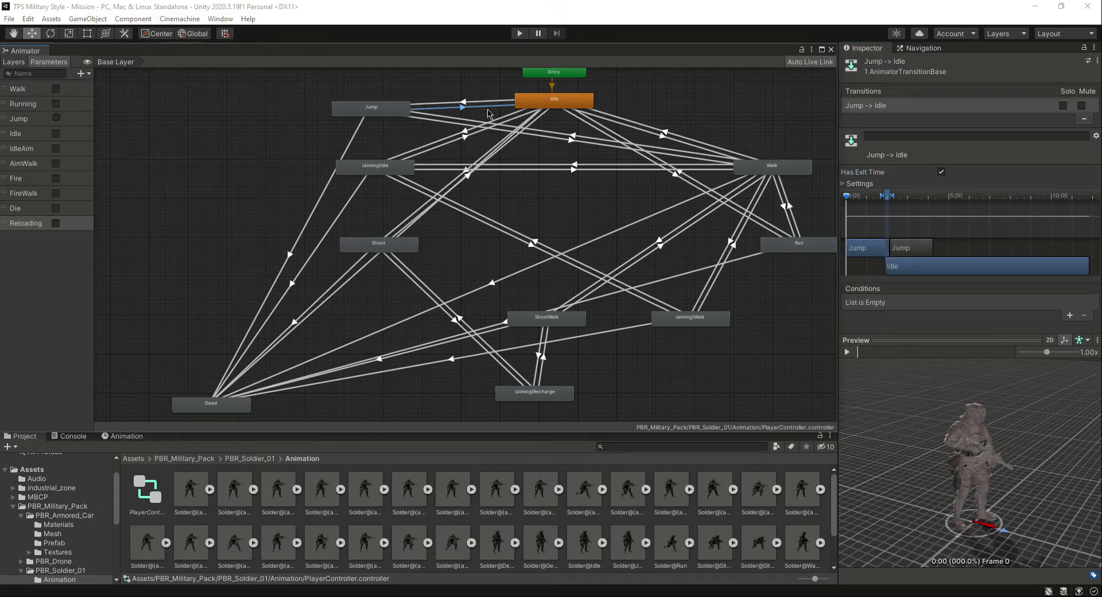
{"action": "left_click", "coordinate": [847, 353]}
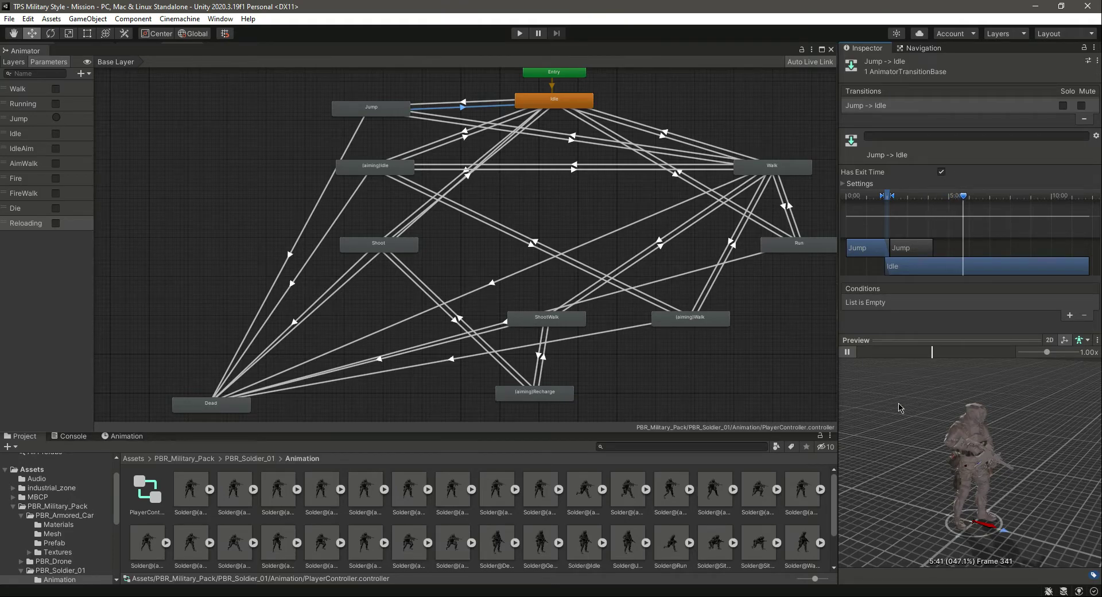
{"action": "left_click", "coordinate": [846, 351]}
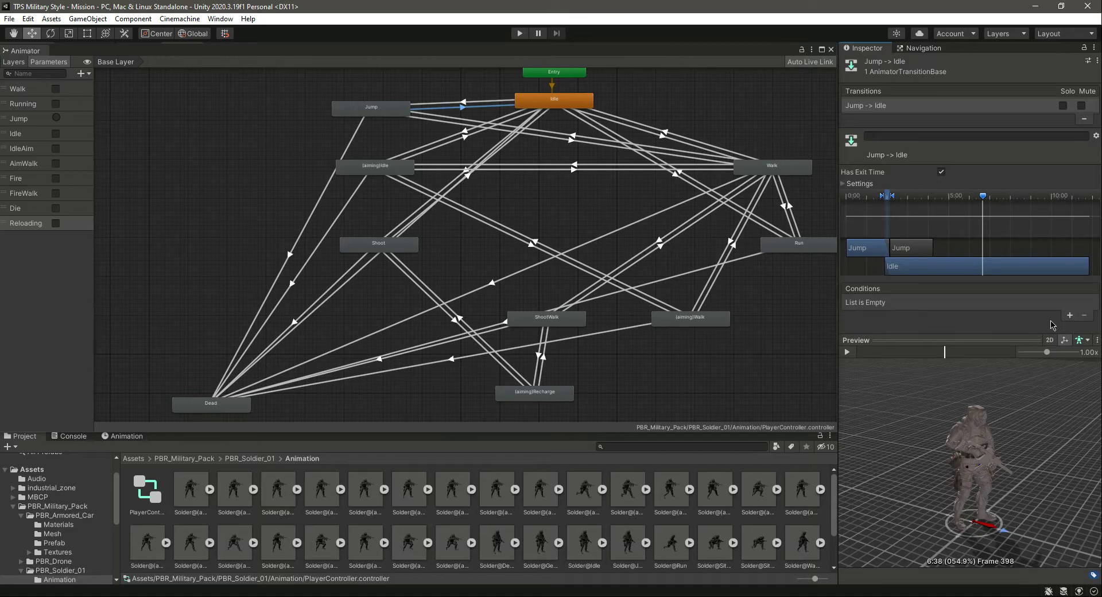
{"action": "left_click", "coordinate": [1069, 317]}
{"action": "left_click", "coordinate": [910, 303]}
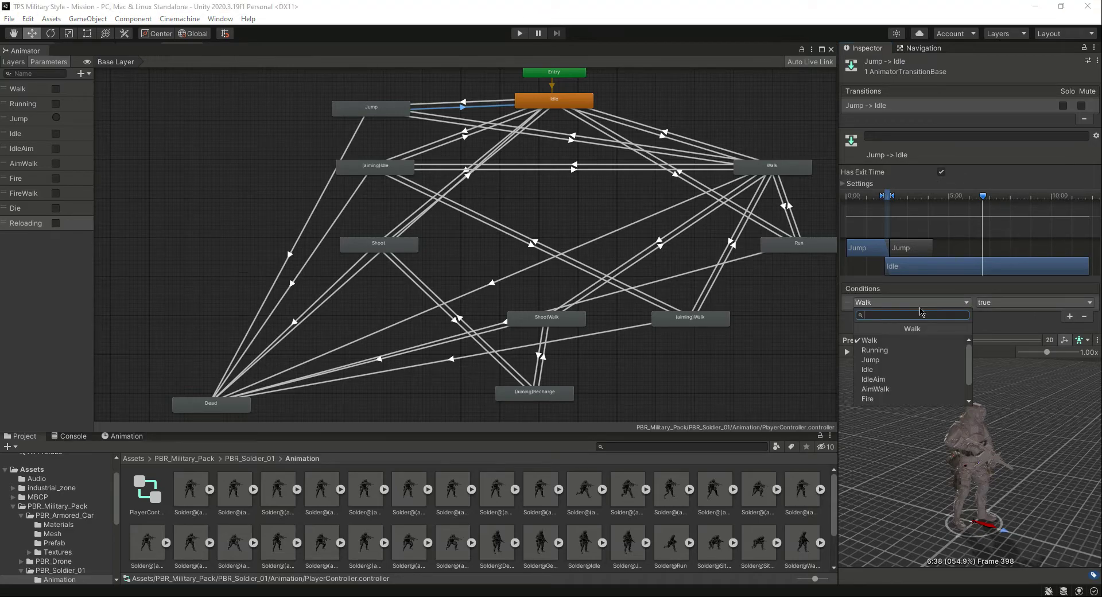
{"action": "left_click", "coordinate": [893, 370]}
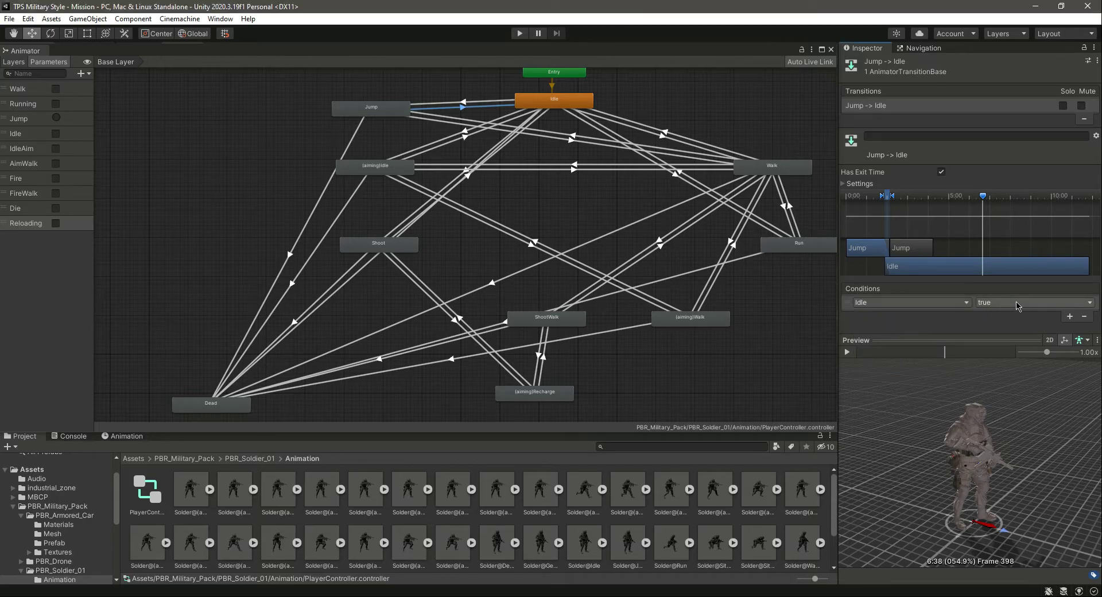
Shift the (aiming)Idle state slightly down, and make the Idle to (aiming)Idle transition use the condition IdleAim true without Has Exit Time
{"action": "left_click_drag", "start_coordinate": [395, 172], "coordinate": [384, 186]}
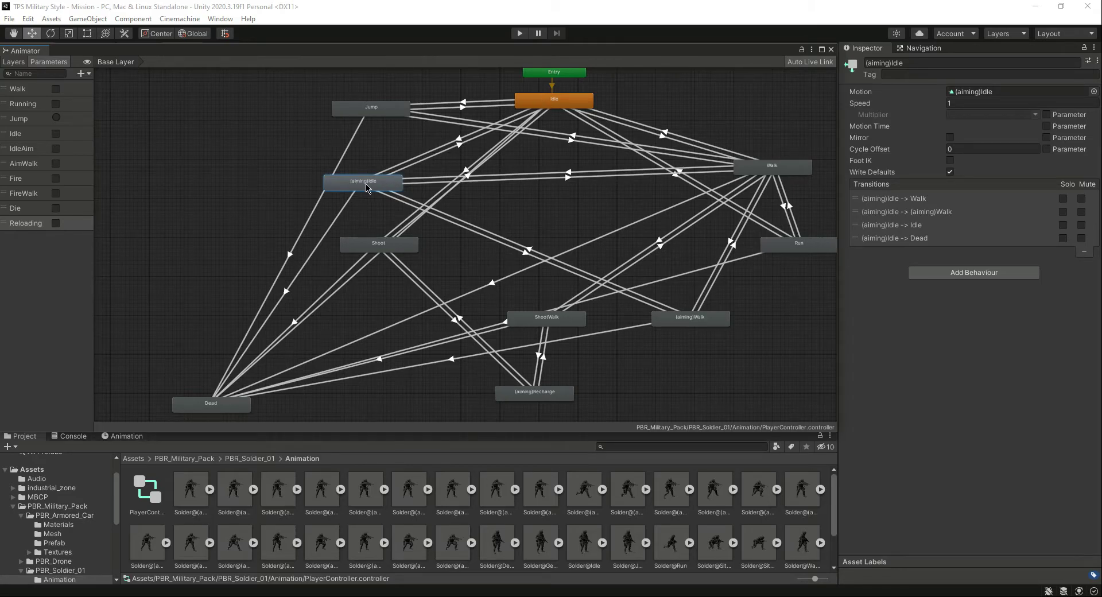
{"action": "left_click", "coordinate": [430, 154]}
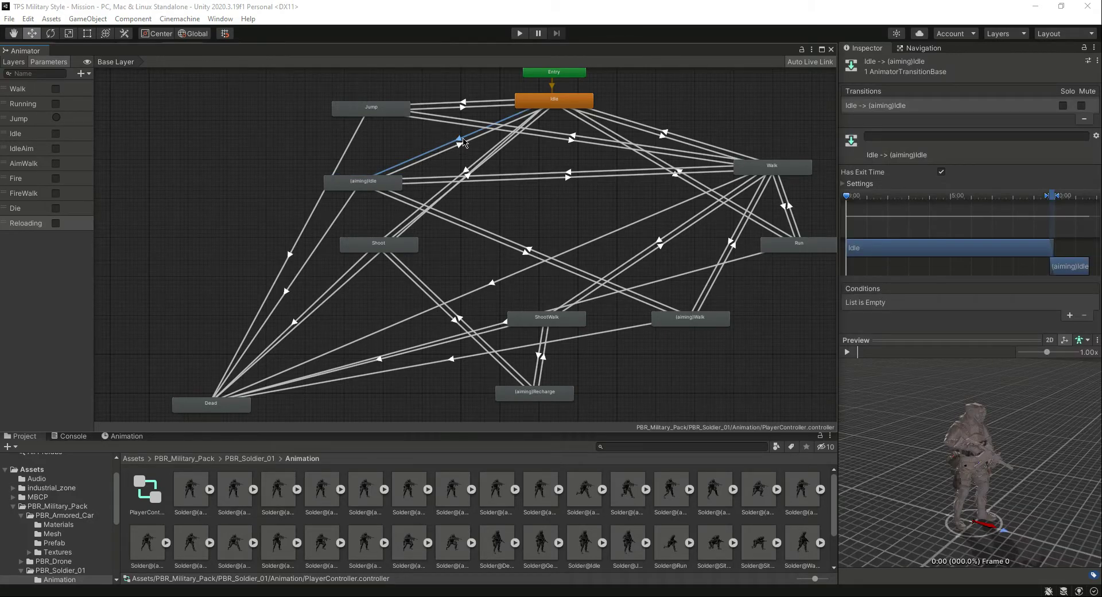
{"action": "left_click", "coordinate": [941, 171]}
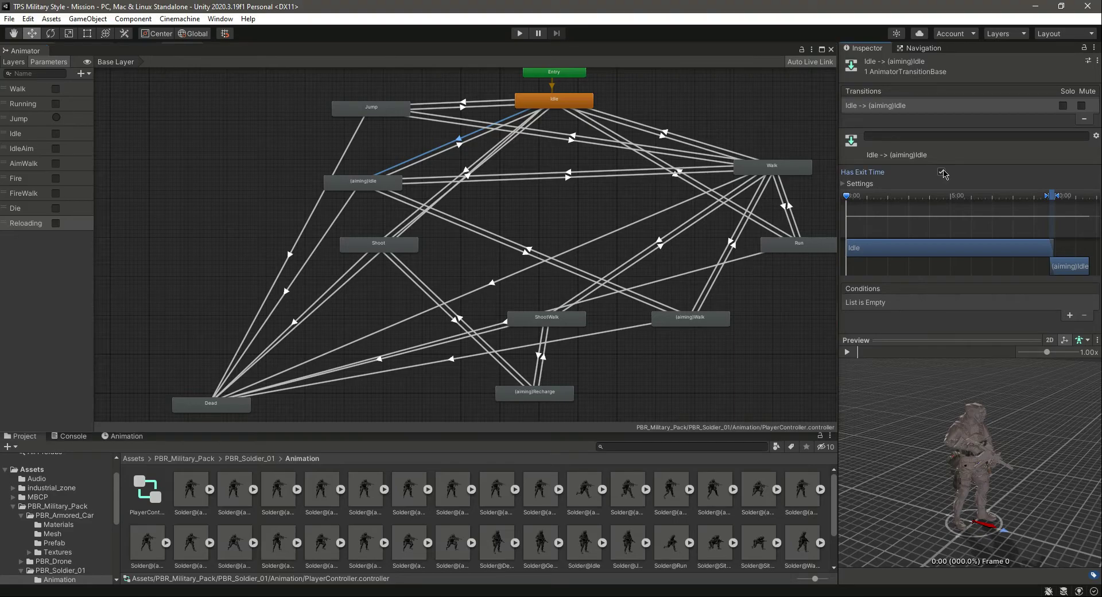
{"action": "left_click", "coordinate": [1062, 315]}
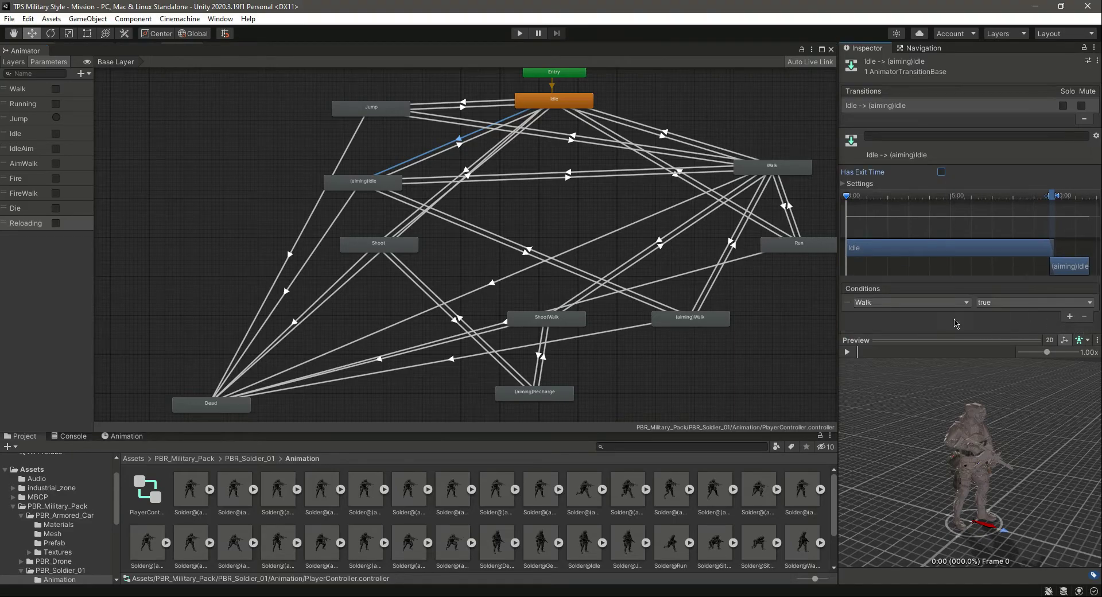
{"action": "left_click", "coordinate": [884, 304]}
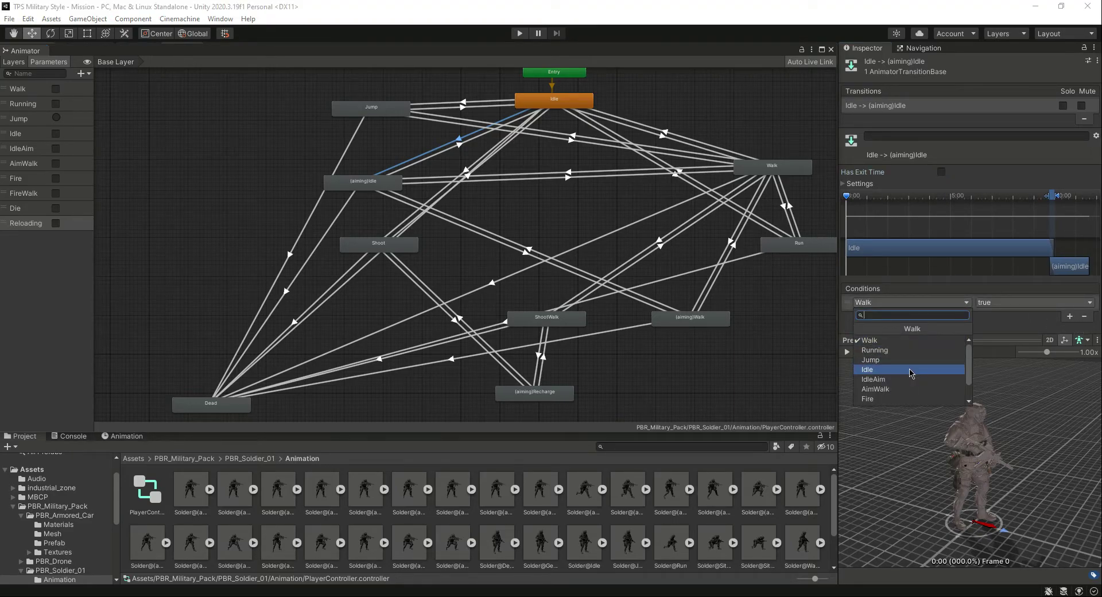
{"action": "scroll", "coordinate": [909, 372], "scroll_direction": "down", "scroll_amount": 2}
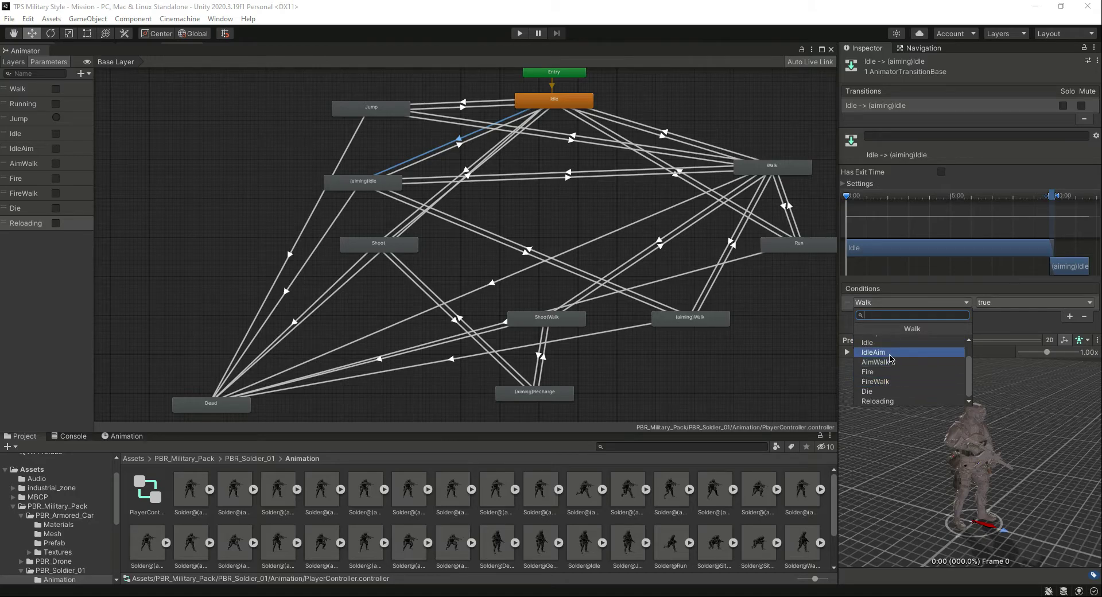
{"action": "left_click", "coordinate": [890, 353]}
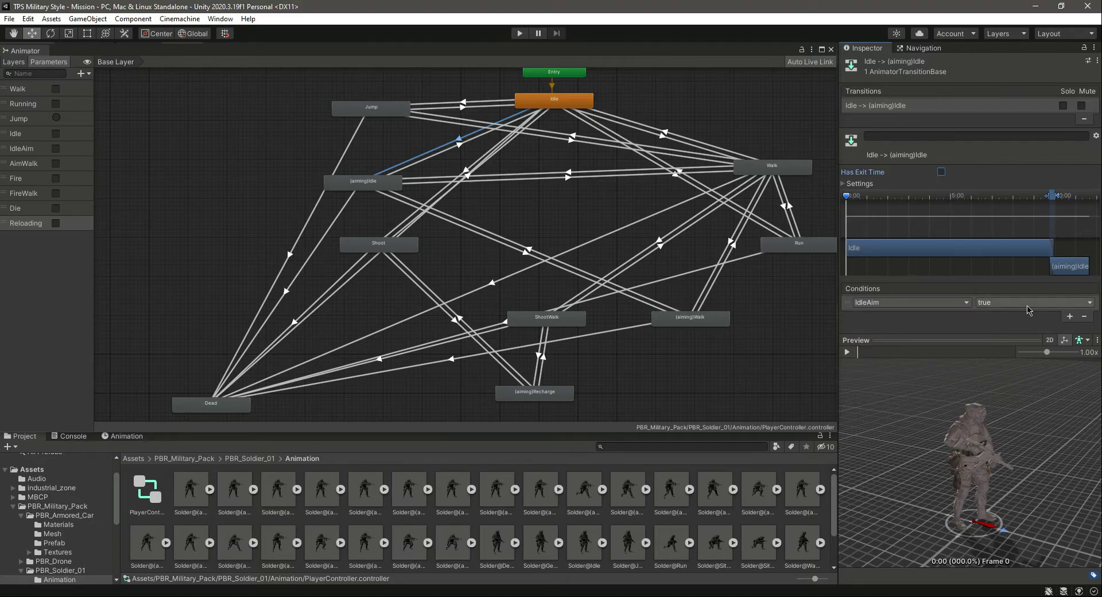
Disable Has Exit Time on the (aiming)Idle to Idle transition and add the conditions Idle true and IdleAim false
{"action": "left_click", "coordinate": [442, 150]}
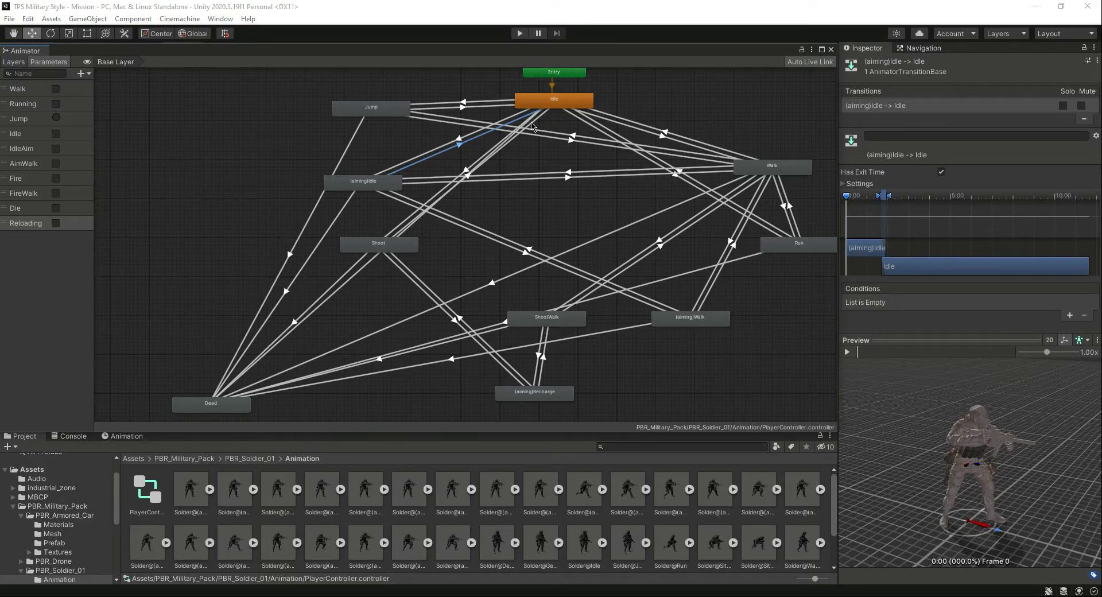
{"action": "left_click", "coordinate": [941, 171]}
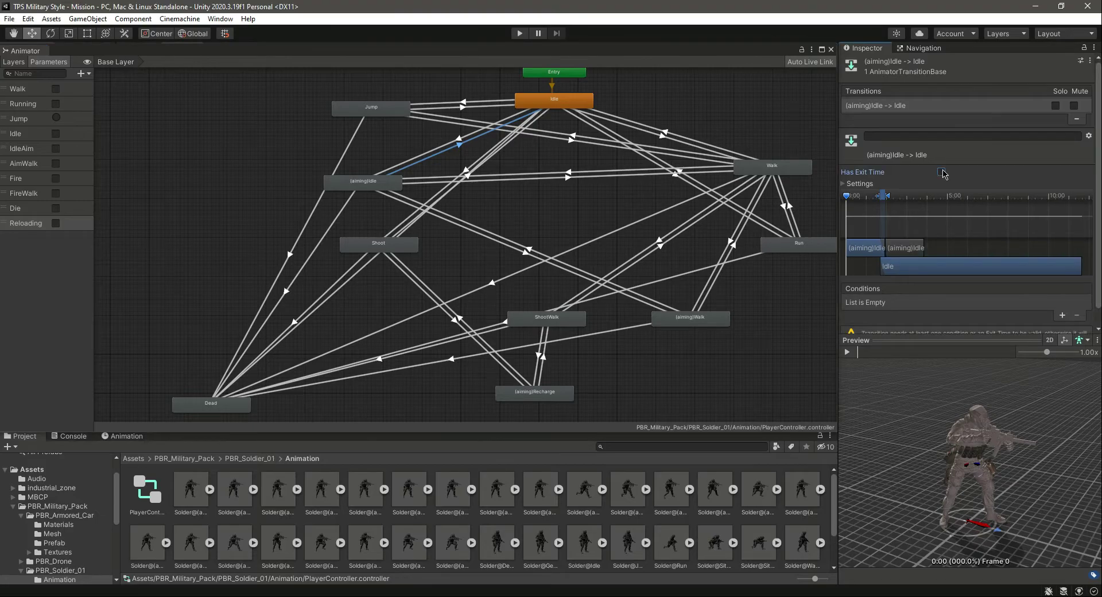
{"action": "left_click", "coordinate": [1063, 316]}
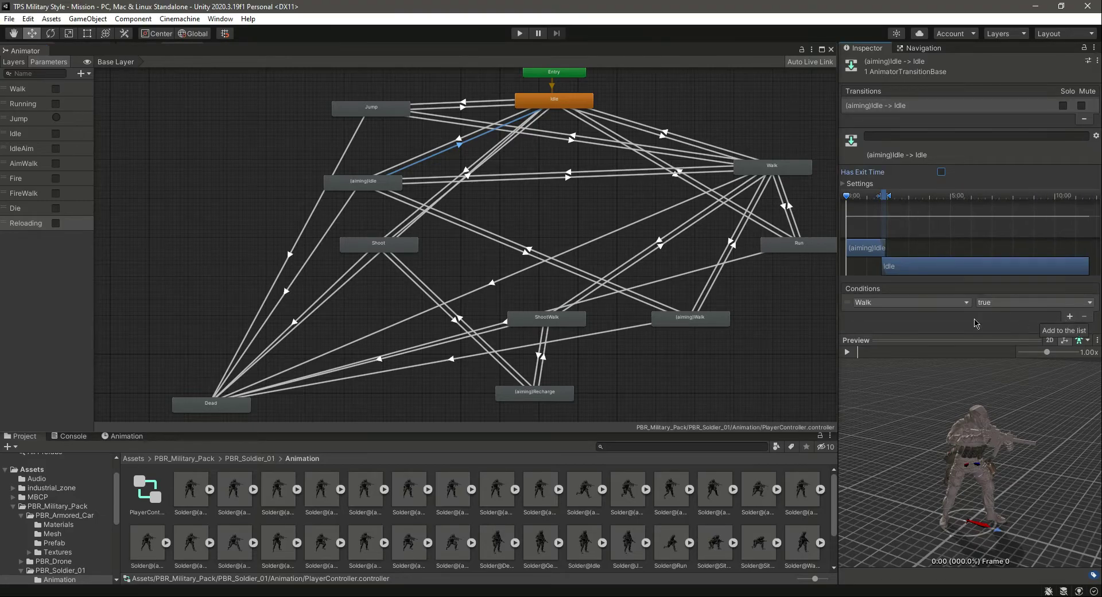
{"action": "left_click", "coordinate": [922, 308]}
{"action": "left_click", "coordinate": [914, 368]}
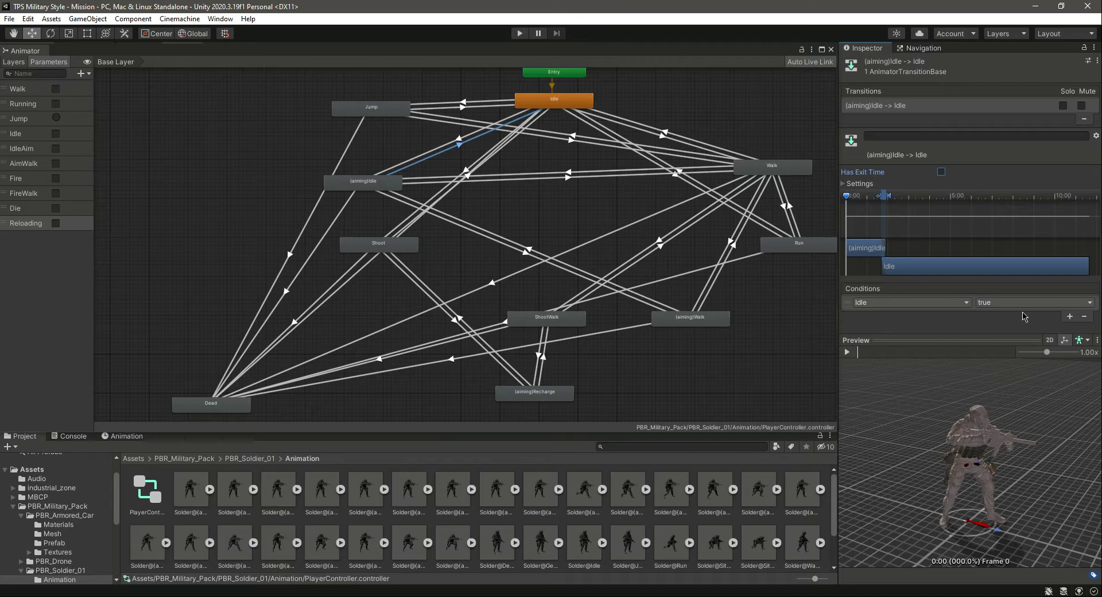
{"action": "left_click", "coordinate": [1070, 316]}
{"action": "left_click", "coordinate": [913, 316]}
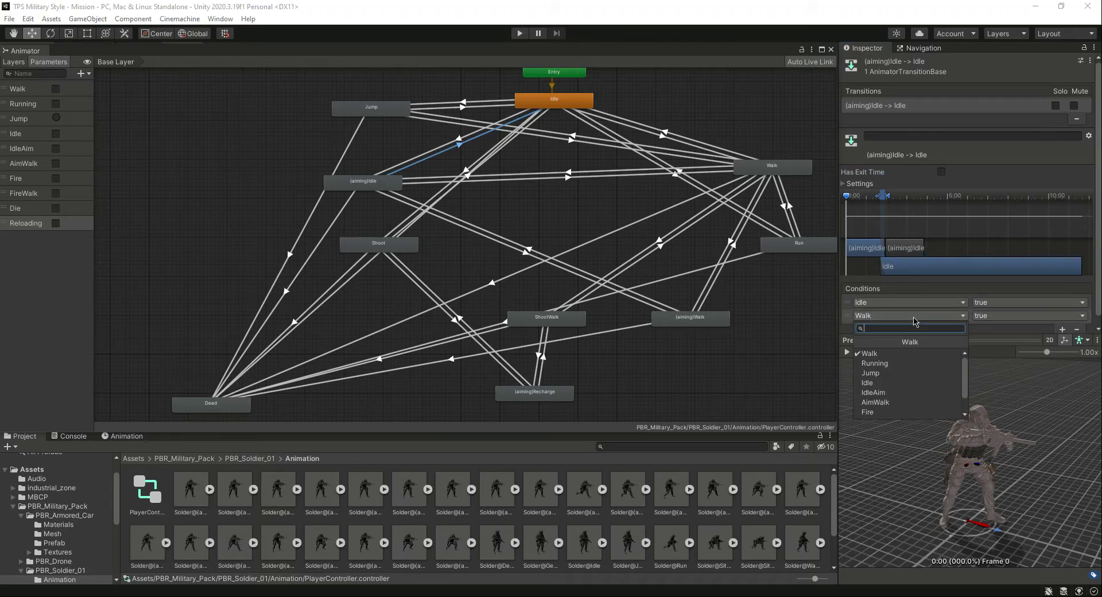
{"action": "left_click", "coordinate": [915, 393]}
{"action": "left_click", "coordinate": [1014, 325]}
{"action": "left_click", "coordinate": [1007, 342]}
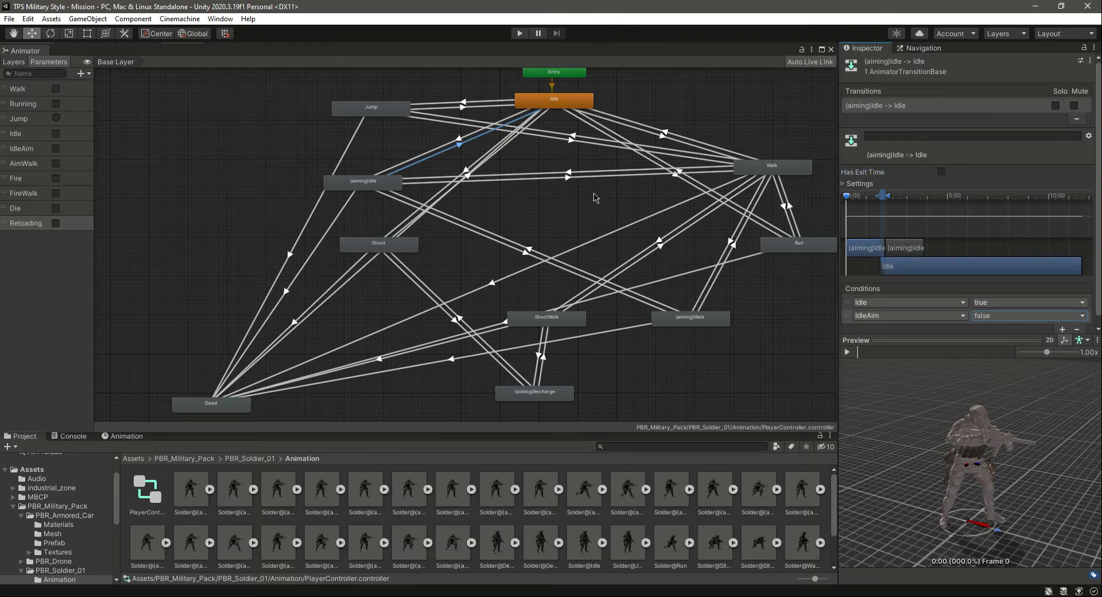
Play and stop the preview of the (aiming)Idle to Idle transition, shrinking the preview area to reveal the whole condition list
{"action": "left_click", "coordinate": [847, 353]}
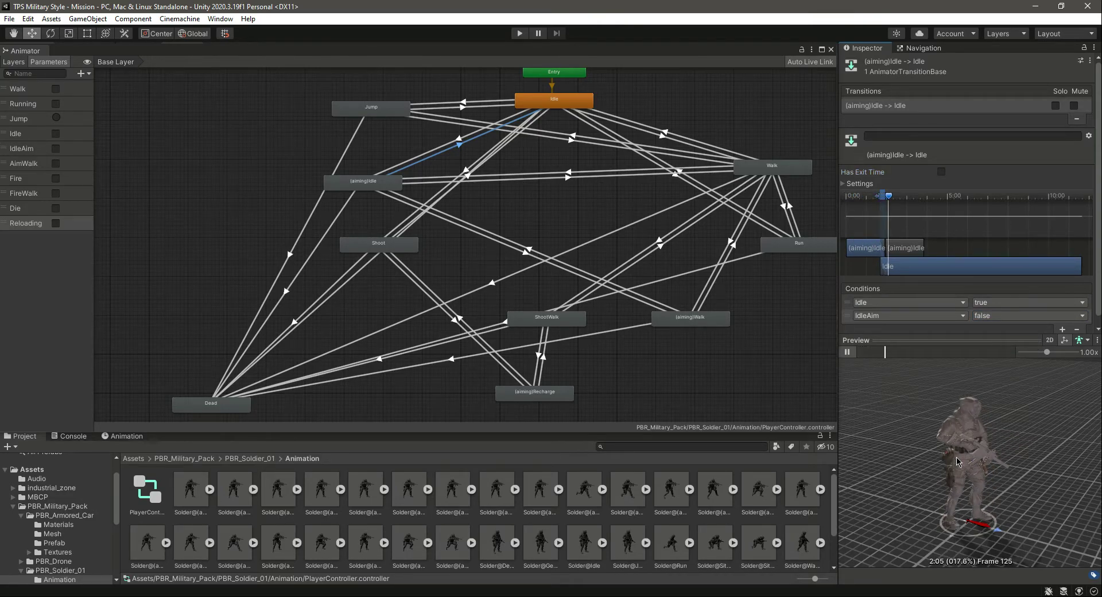
{"action": "left_click_drag", "start_coordinate": [854, 353], "coordinate": [850, 398]}
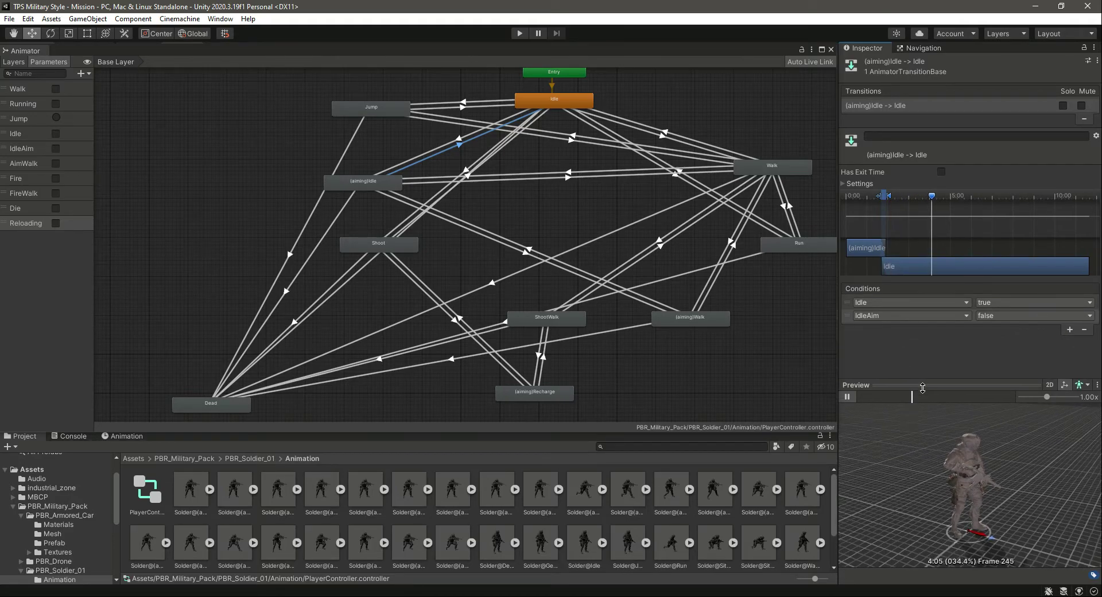
{"action": "left_click", "coordinate": [848, 397]}
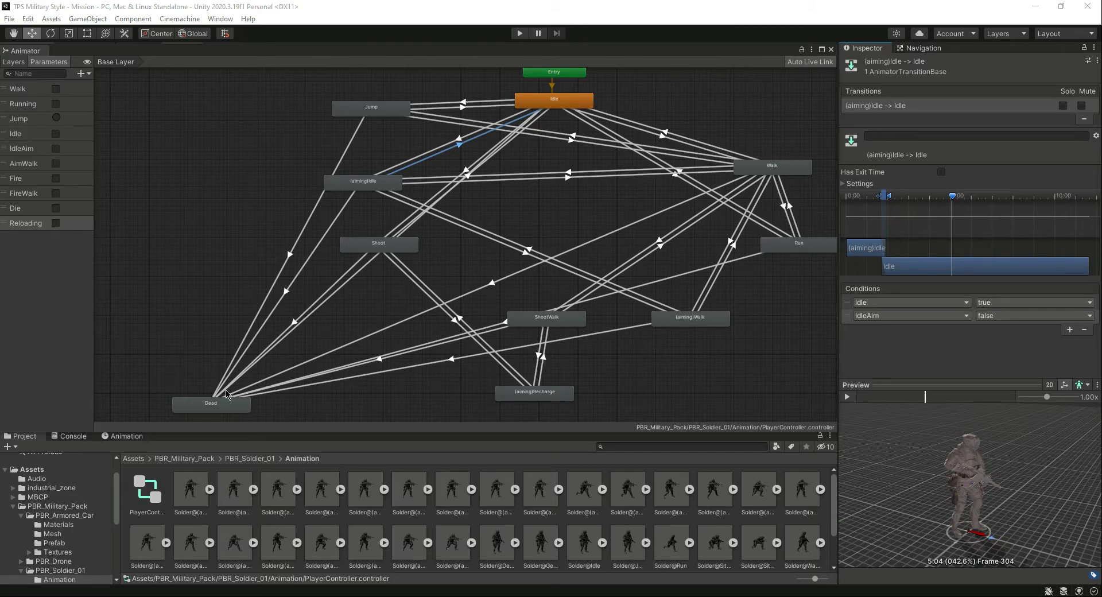
Move the Dead state up and to the left, and make the Idle to Dead transition use Die true without Has Exit Time
{"action": "left_click_drag", "start_coordinate": [221, 408], "coordinate": [153, 366]}
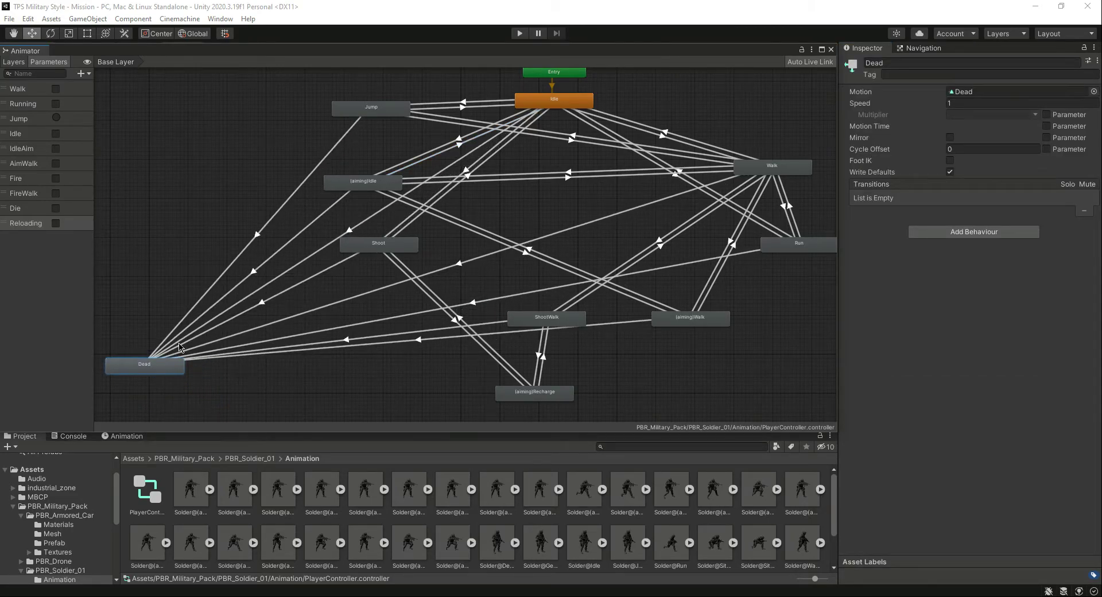
{"action": "left_click", "coordinate": [373, 218]}
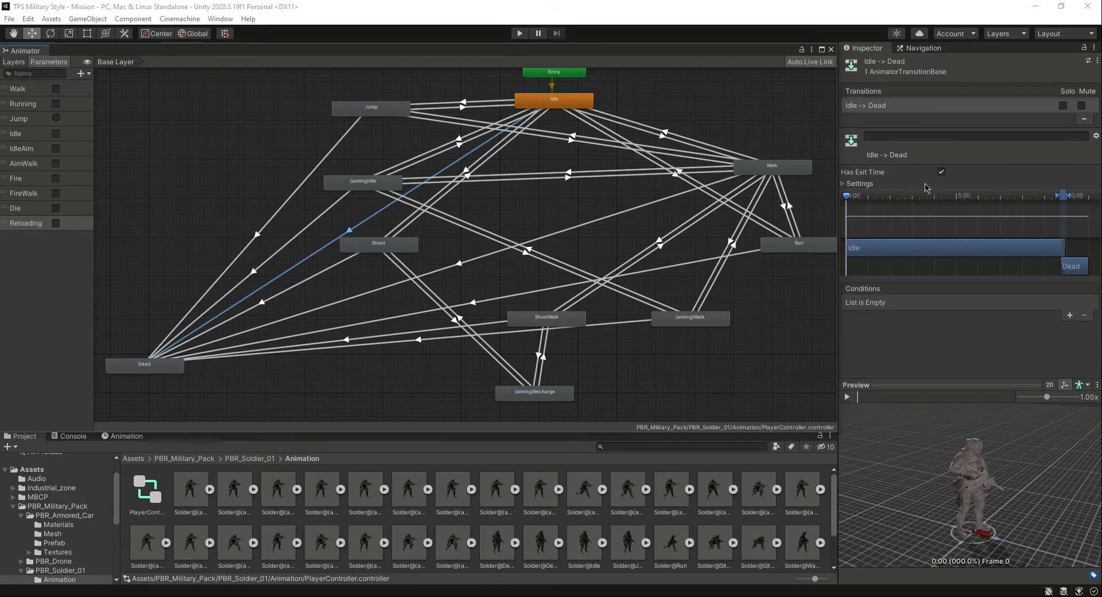
{"action": "left_click", "coordinate": [941, 171]}
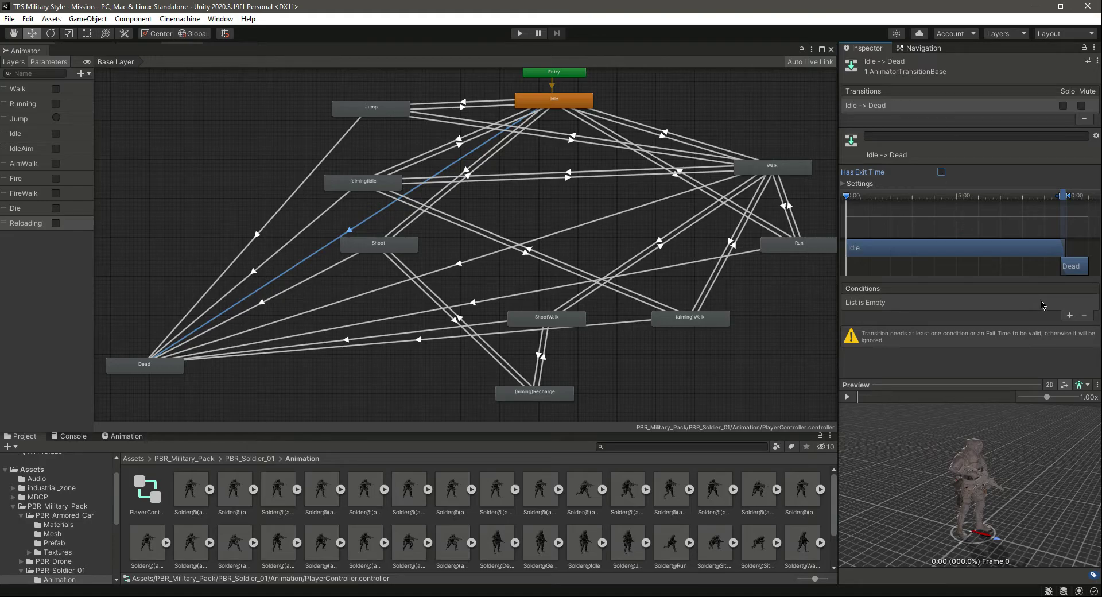
{"action": "left_click", "coordinate": [1069, 316]}
{"action": "left_click", "coordinate": [917, 303]}
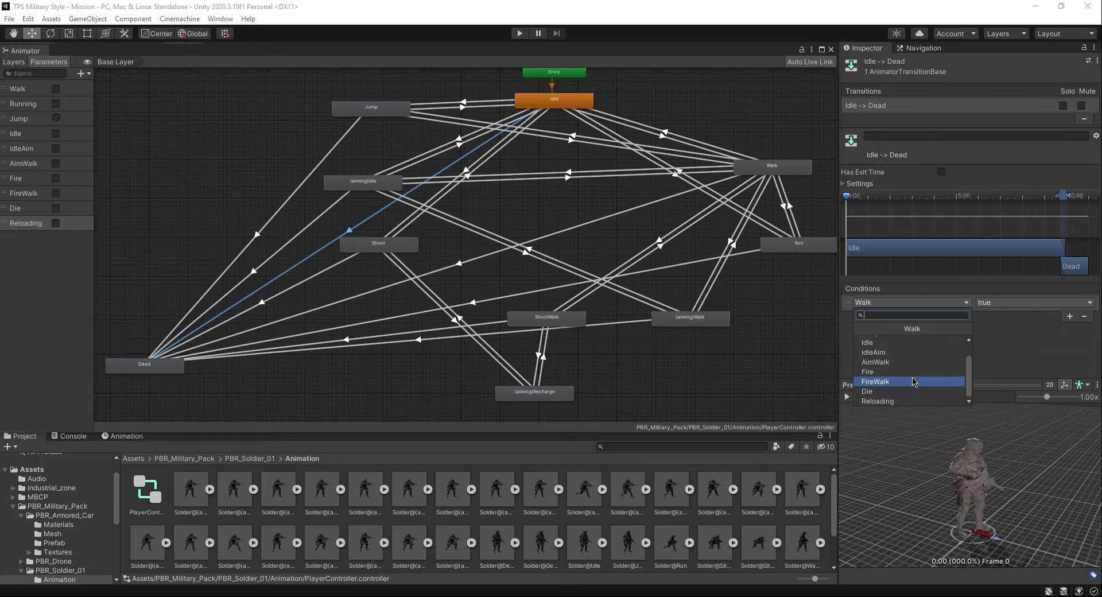
{"action": "left_click", "coordinate": [906, 392]}
Play and stop the preview of the Idle to Dead transition
{"action": "left_click", "coordinate": [847, 396]}
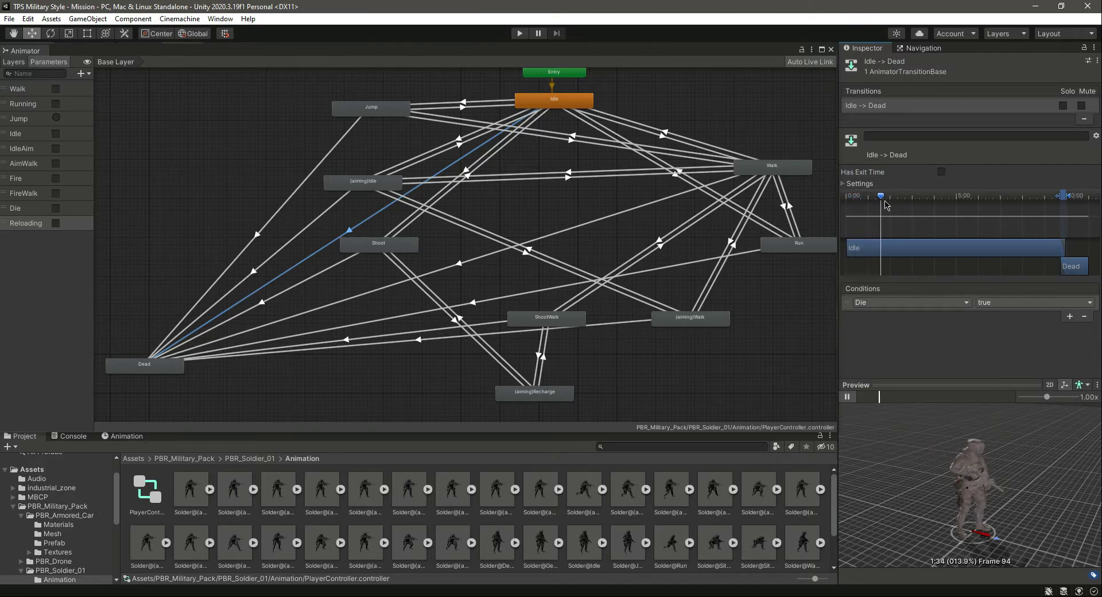
{"action": "mouse_move", "coordinate": [1022, 232]}
{"action": "left_mouse_down"}
{"action": "mouse_move", "coordinate": [1055, 235]}
{"action": "mouse_move", "coordinate": [1039, 237]}
{"action": "left_mouse_up"}
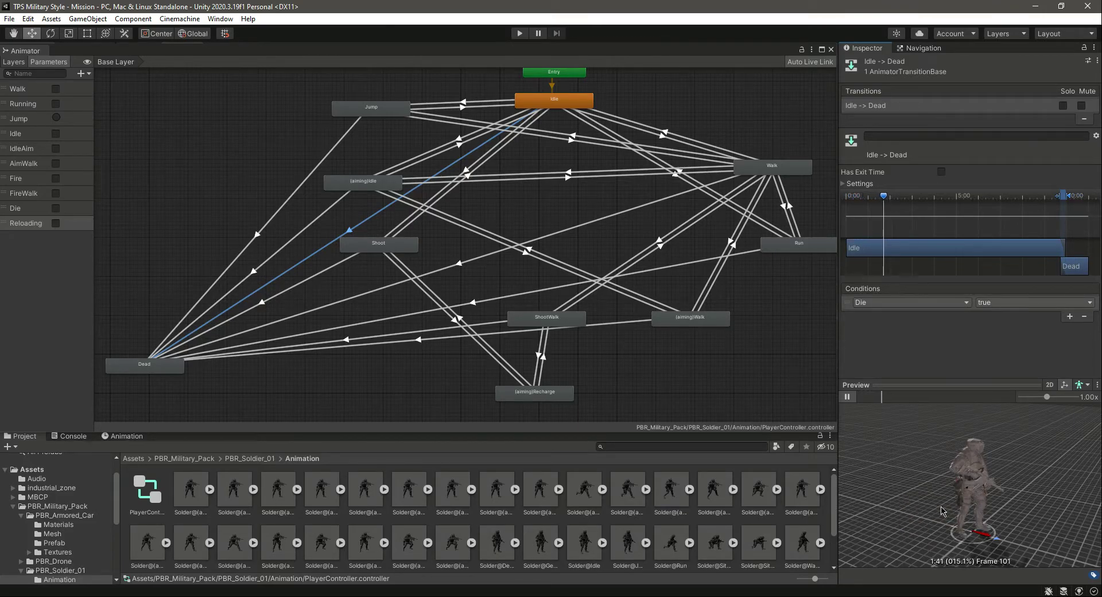
{"action": "left_click", "coordinate": [847, 399]}
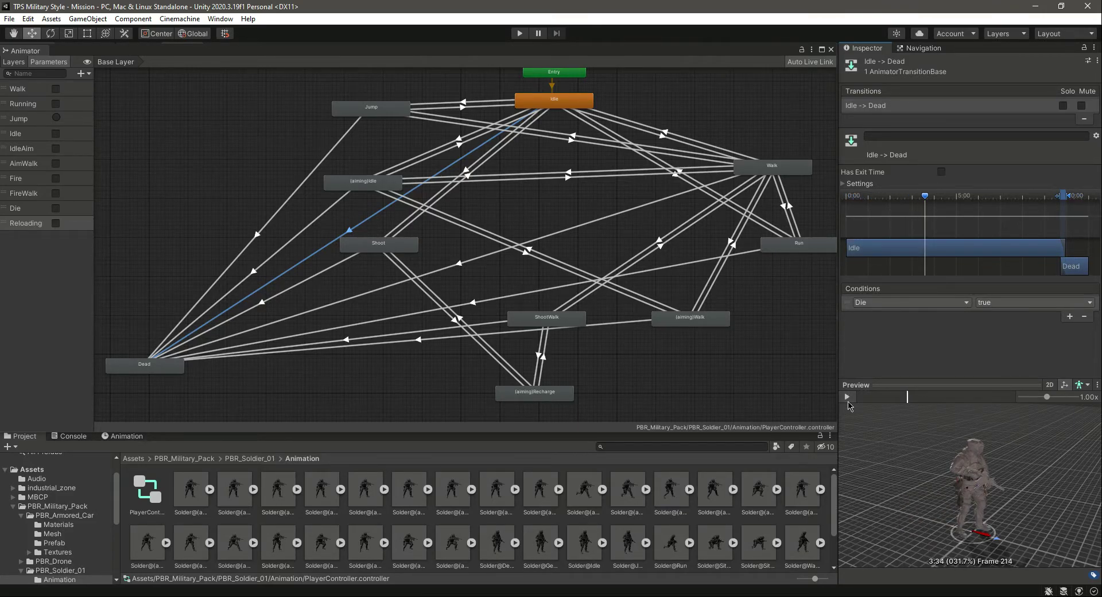
Disable Has Exit Time on the Idle to Shoot transition and add the condition Fire true
{"action": "left_click", "coordinate": [477, 166]}
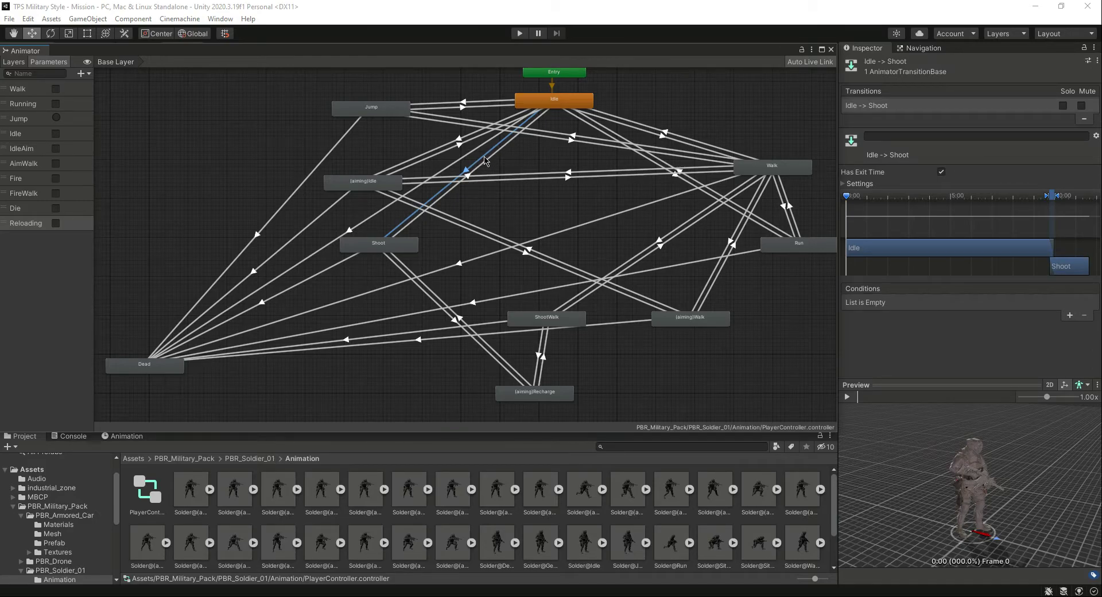
{"action": "left_click", "coordinate": [940, 170]}
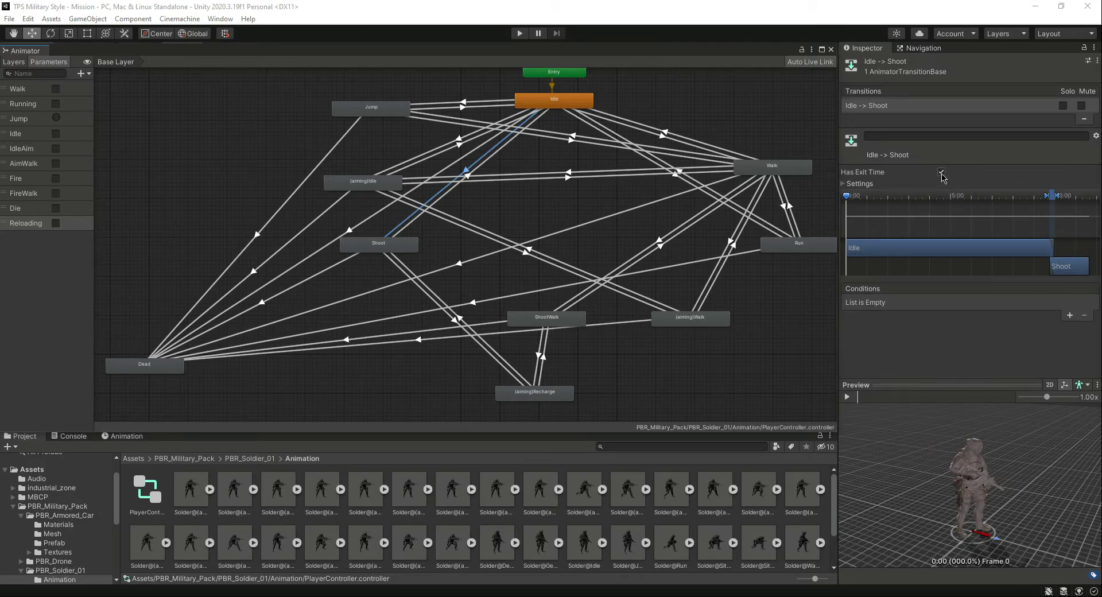
{"action": "left_click", "coordinate": [1070, 315]}
{"action": "left_click", "coordinate": [898, 302]}
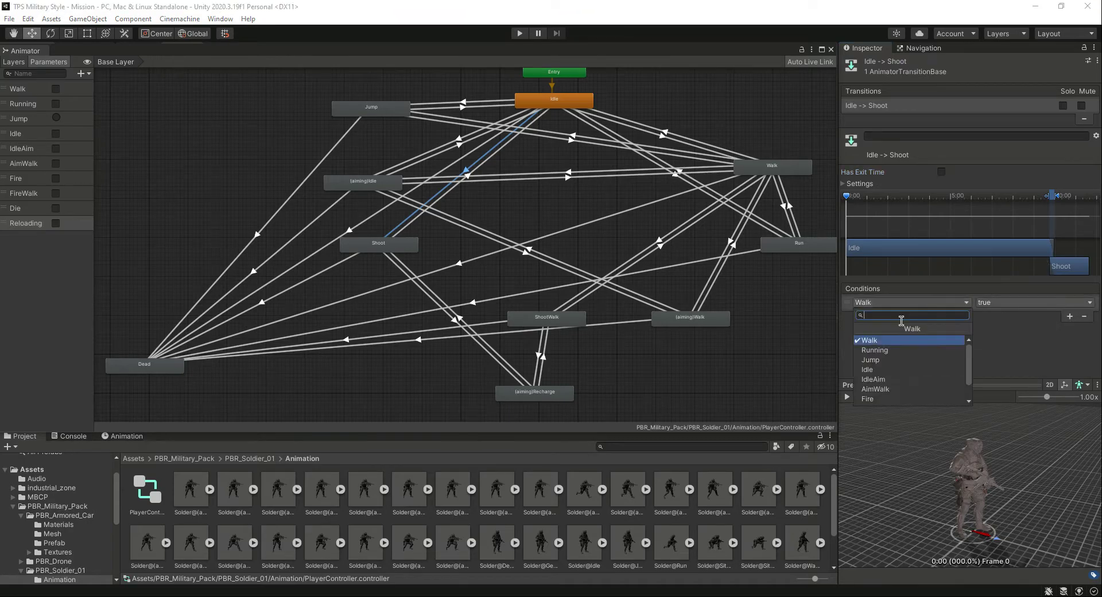
{"action": "left_click", "coordinate": [897, 397]}
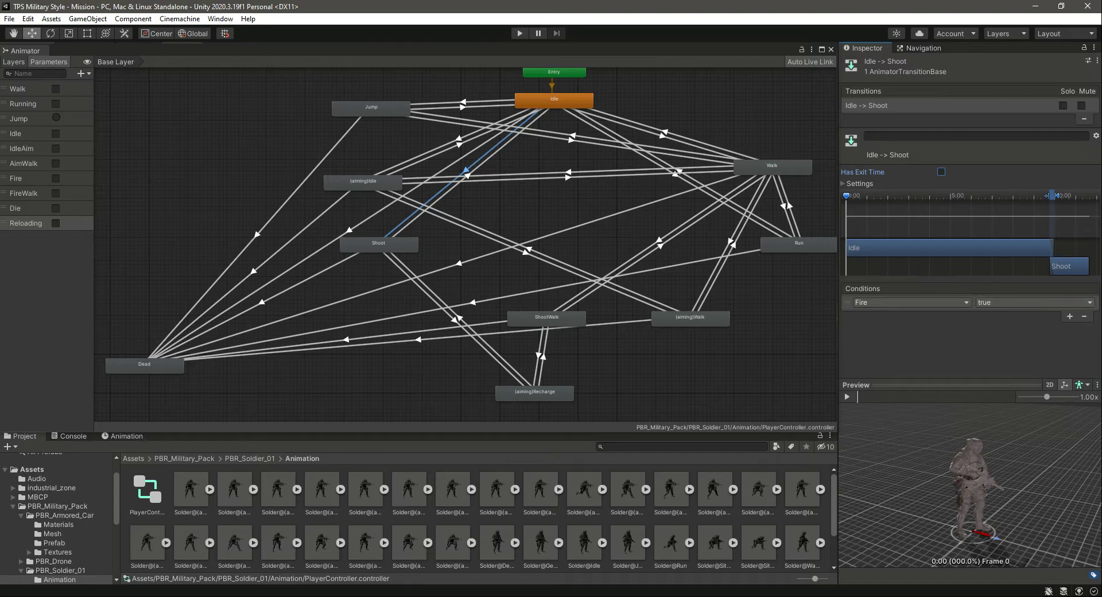
Add the condition Idle true to the Shoot to Idle transition
{"action": "left_click", "coordinate": [455, 187]}
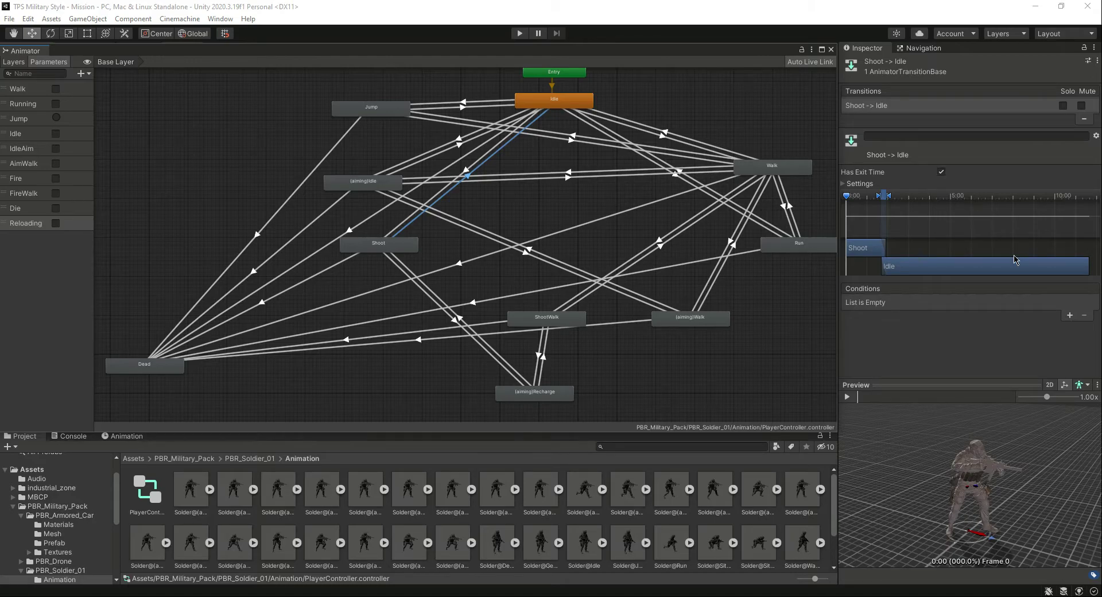
{"action": "left_click", "coordinate": [1068, 315]}
{"action": "left_click", "coordinate": [927, 303]}
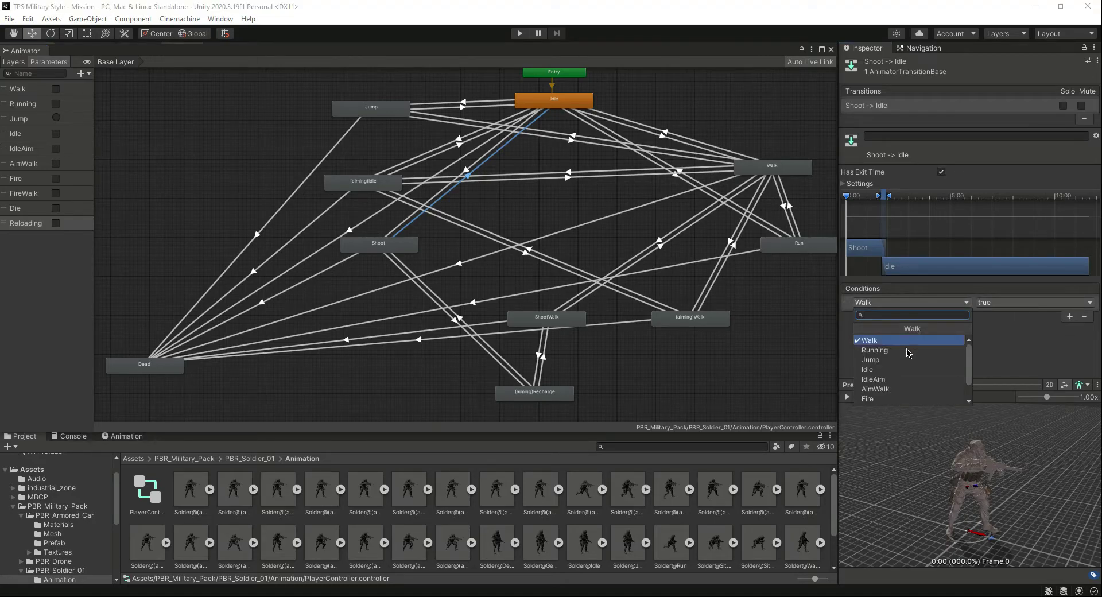
{"action": "left_click", "coordinate": [899, 369]}
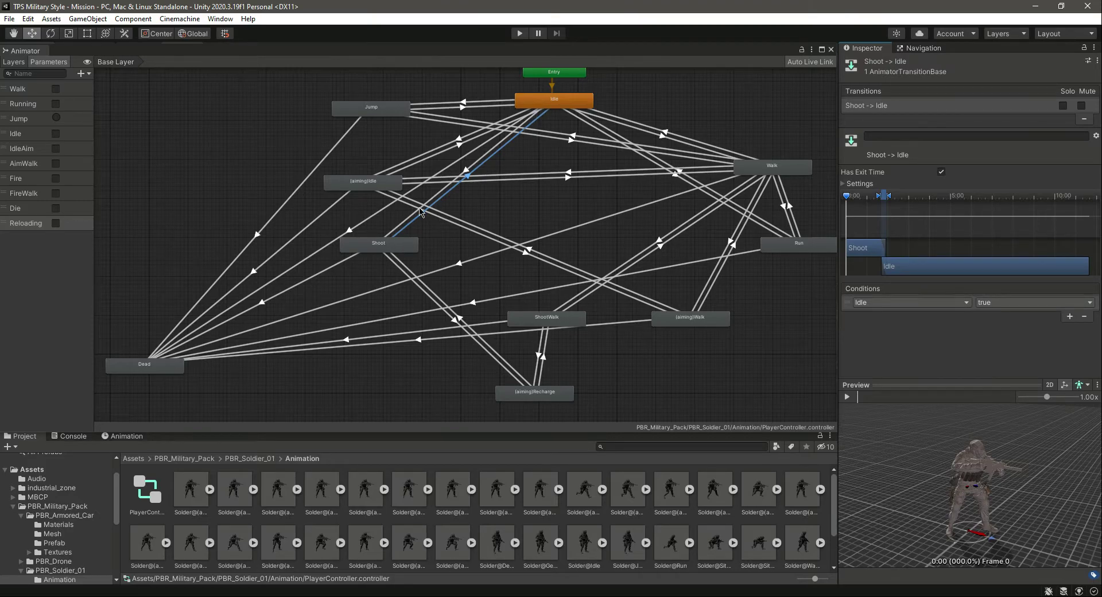
Play the preview of the Shoot to Idle transition and recheck the settings of the Idle to Shoot transition
{"action": "left_click", "coordinate": [848, 398]}
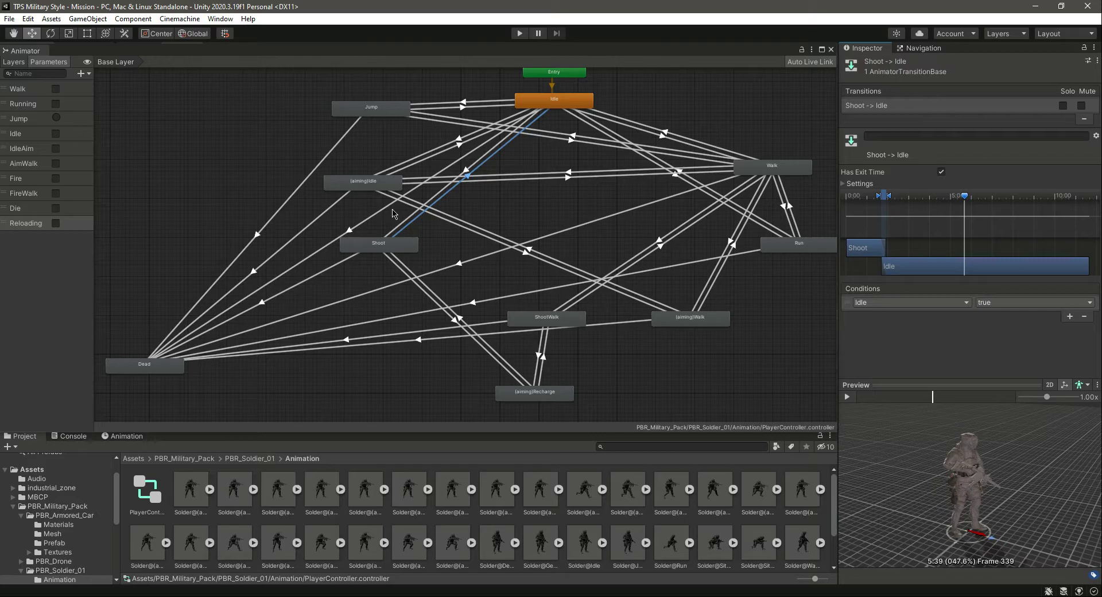
{"action": "left_click", "coordinate": [438, 199]}
{"action": "left_click", "coordinate": [437, 199]}
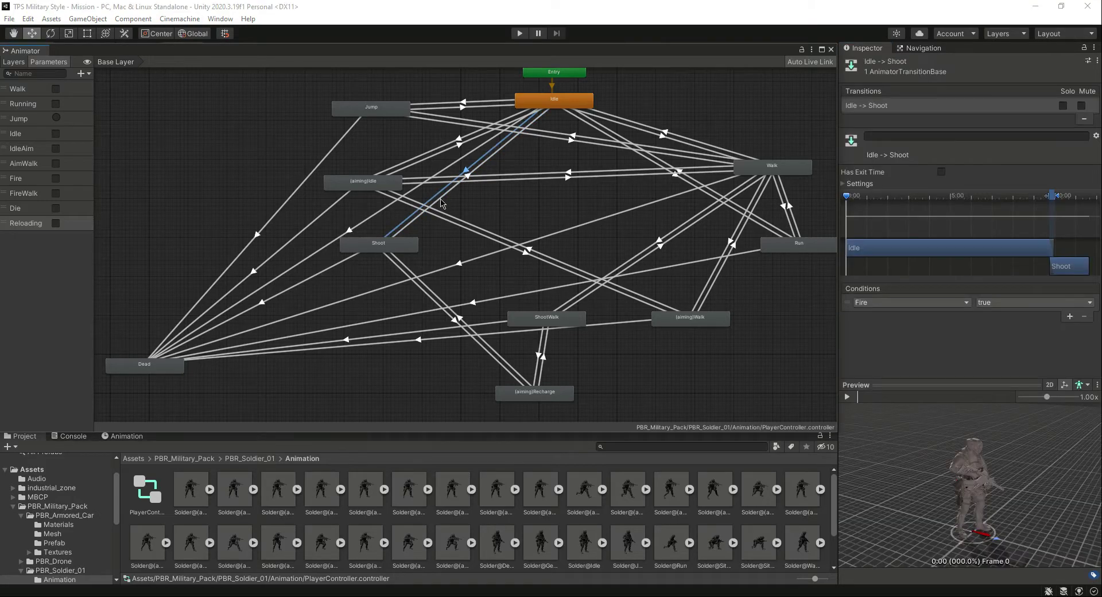
{"action": "left_click", "coordinate": [440, 202]}
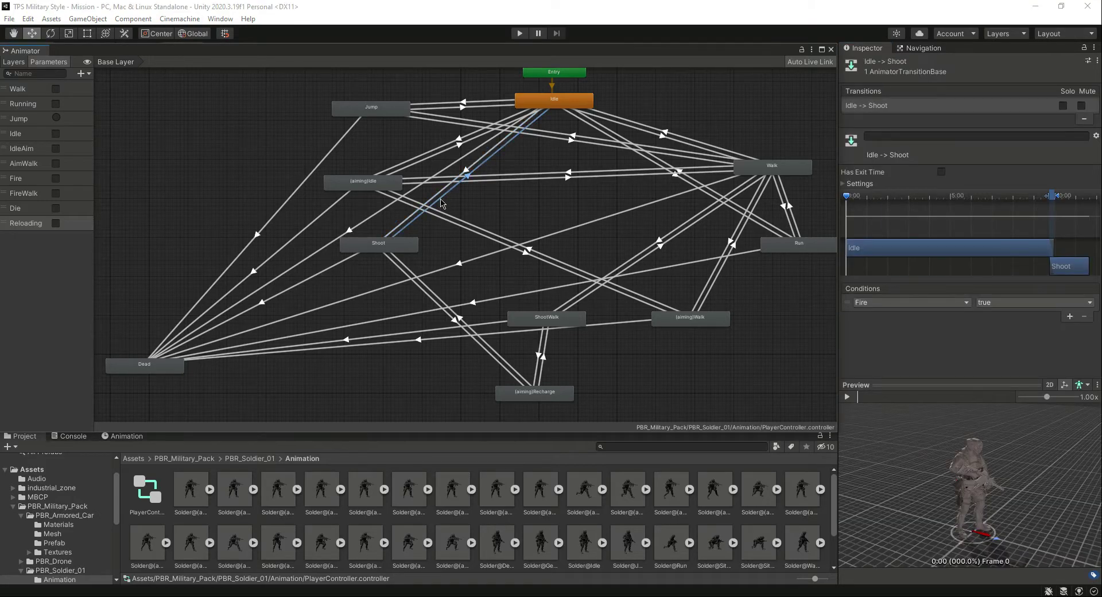
Disable Has Exit Time on the Idle to Run transition and add the condition Running true
{"action": "left_click", "coordinate": [685, 183]}
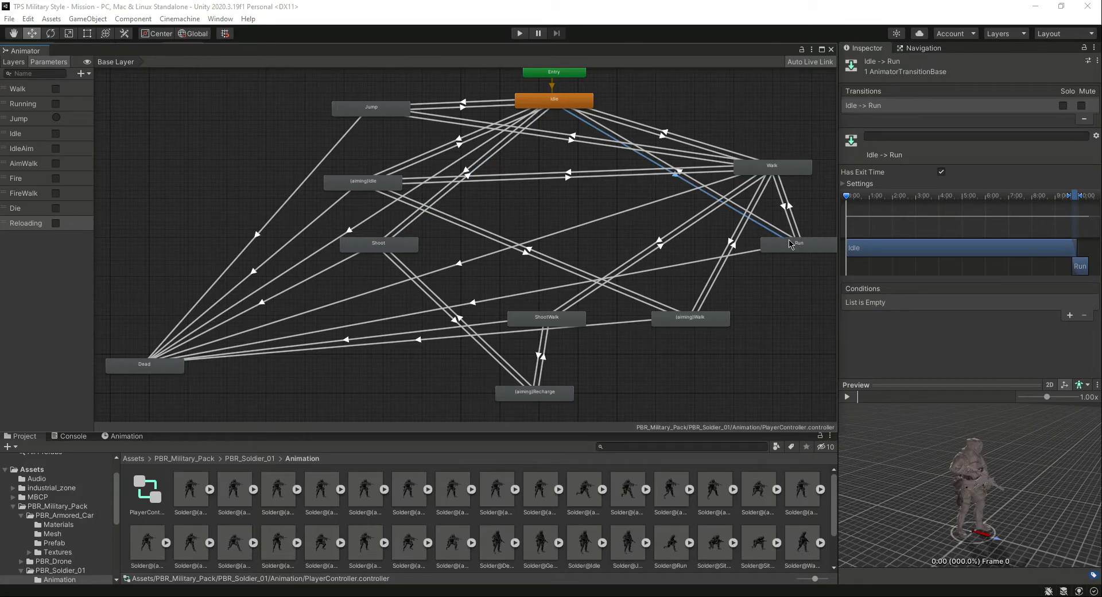
{"action": "left_click", "coordinate": [938, 173]}
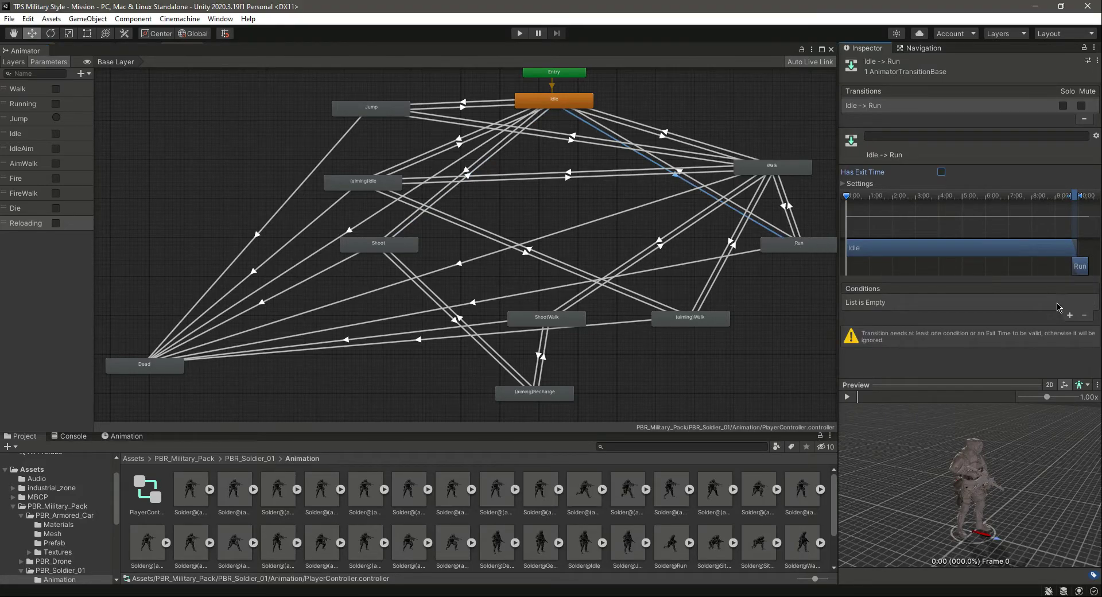
{"action": "left_click", "coordinate": [1068, 316]}
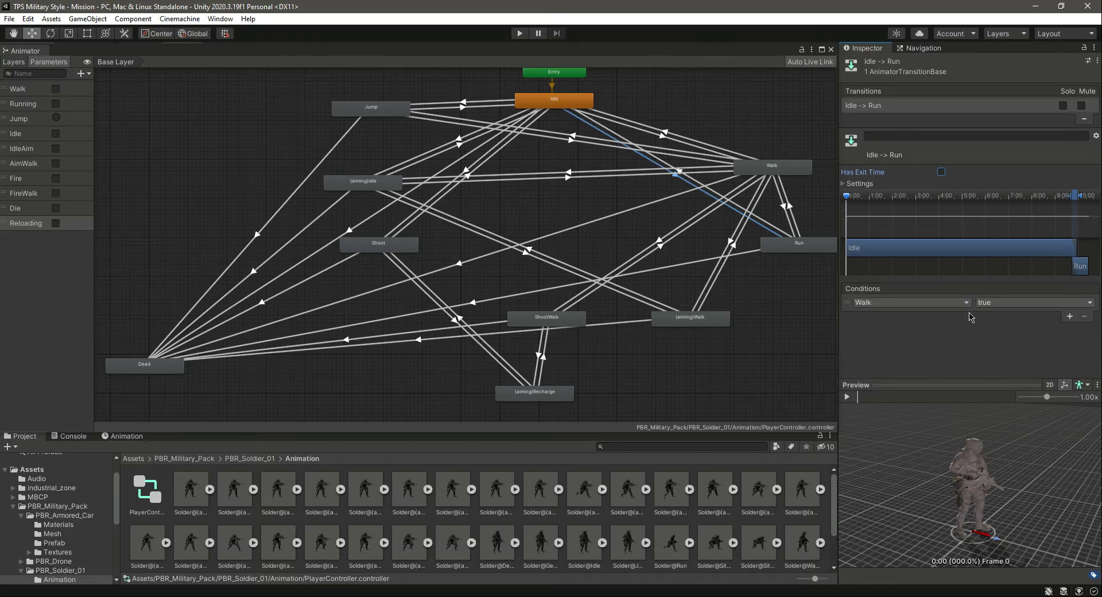
{"action": "left_click", "coordinate": [950, 302]}
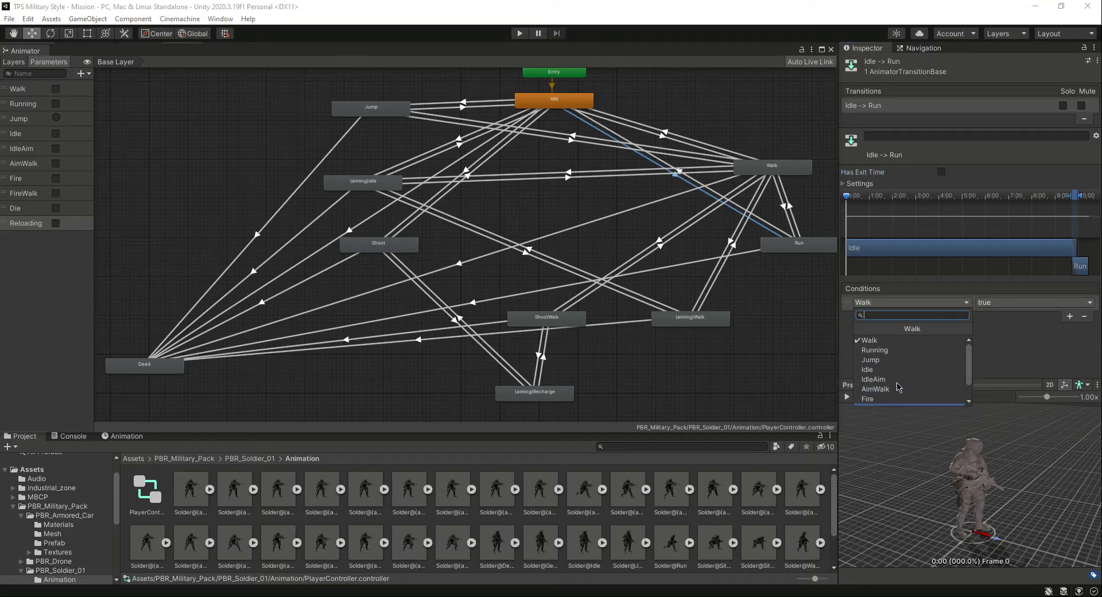
{"action": "left_click", "coordinate": [878, 350]}
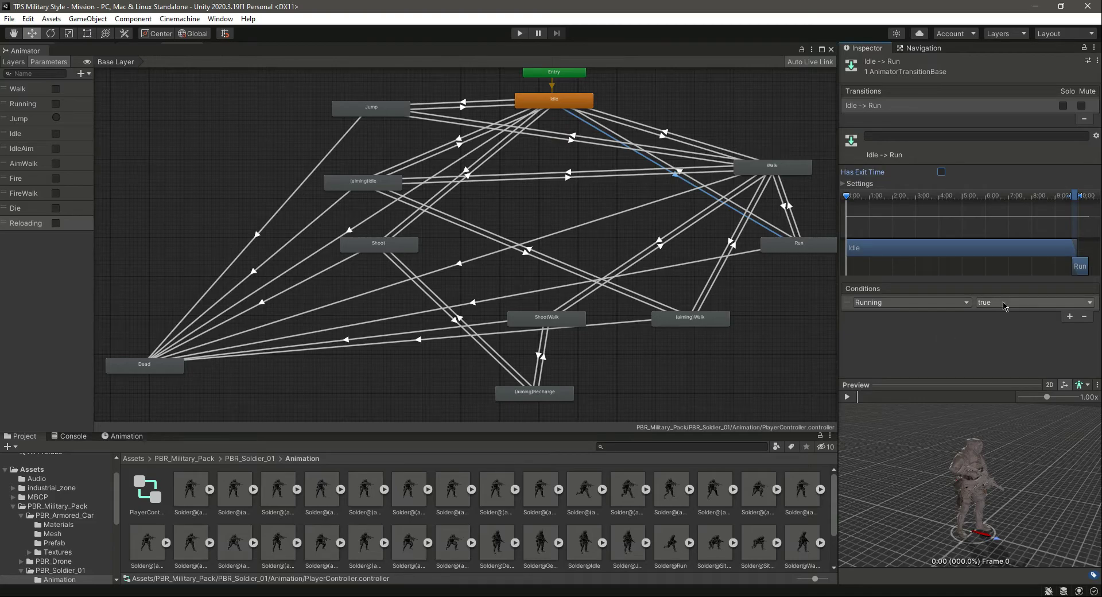
Disable Has Exit Time on the Run to Idle transition and add the condition Running false
{"action": "left_click", "coordinate": [694, 181]}
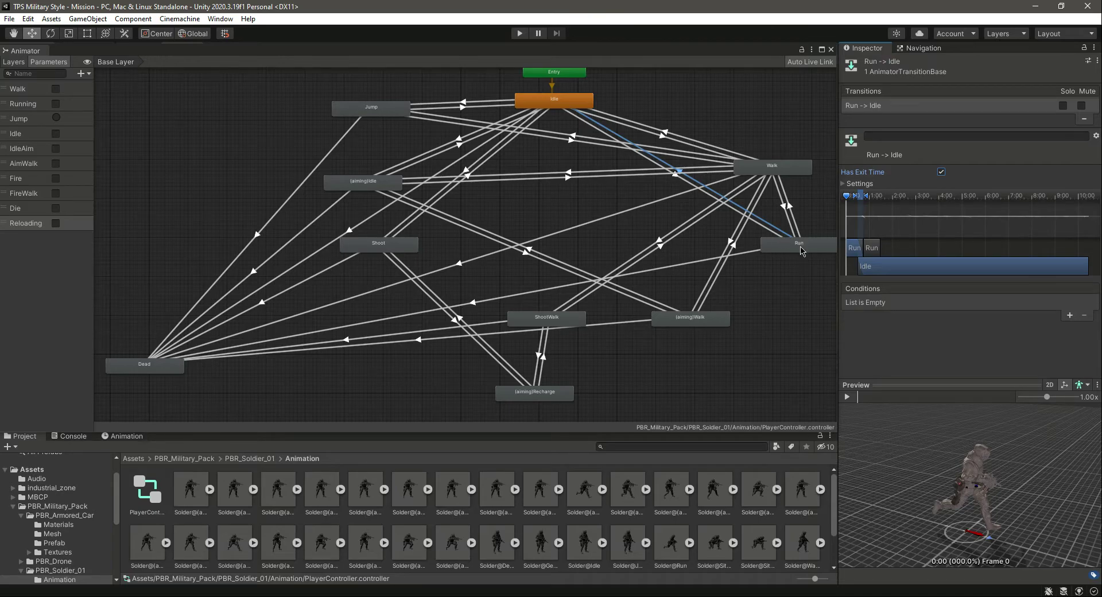
{"action": "left_click", "coordinate": [941, 172]}
{"action": "left_click", "coordinate": [1069, 315]}
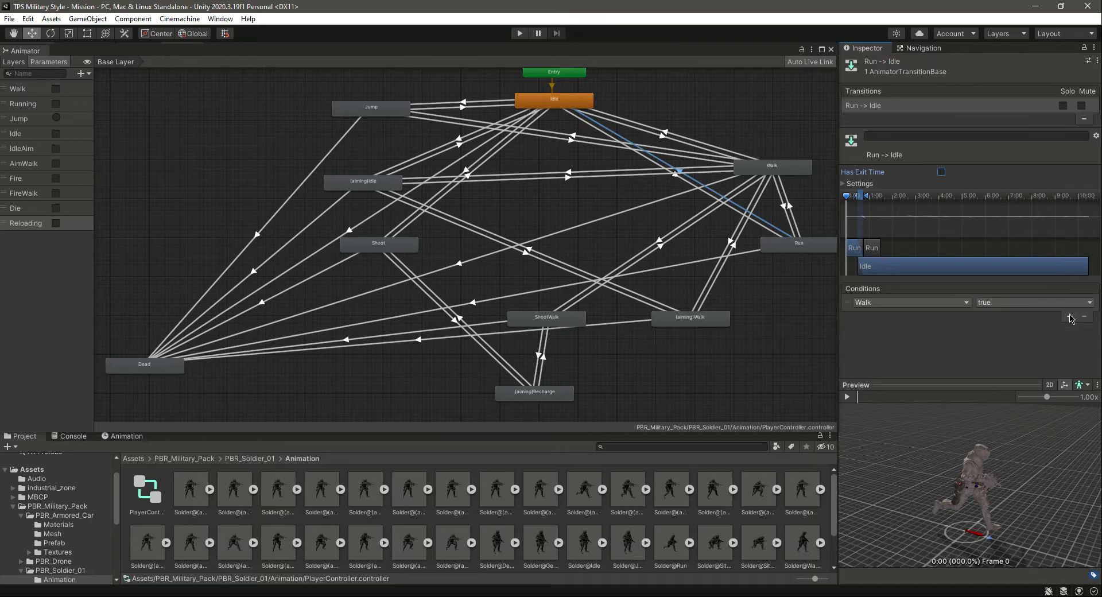
{"action": "left_click", "coordinate": [938, 304]}
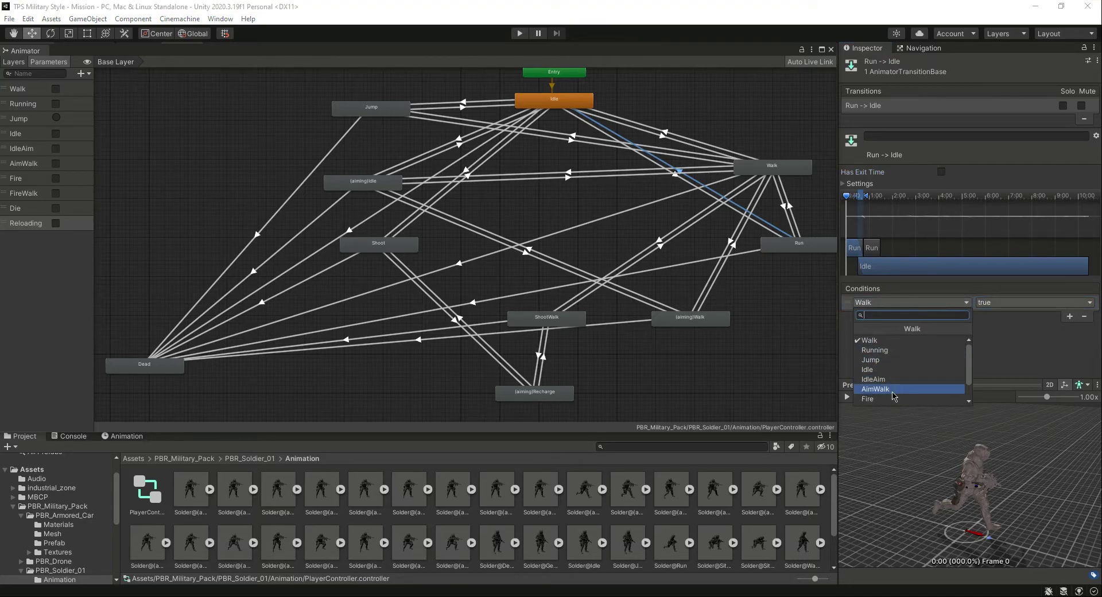
{"action": "left_click", "coordinate": [875, 350]}
{"action": "left_click", "coordinate": [987, 303]}
{"action": "left_click", "coordinate": [1004, 333]}
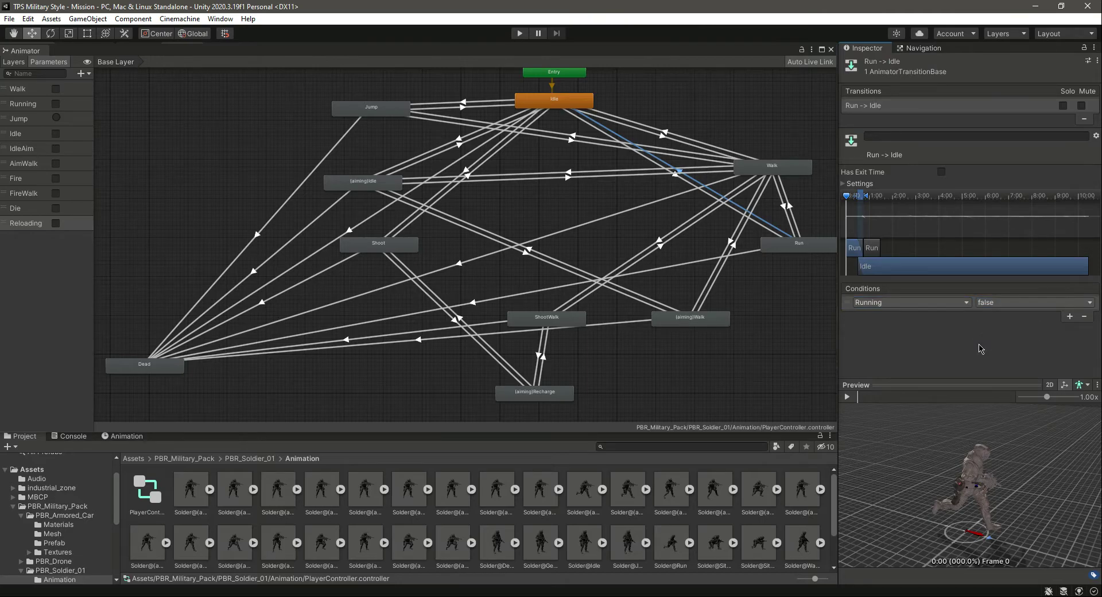
Review the exit time and conditions of the transitions connecting Idle with Walk, Run, Jump and the neighbouring states
{"action": "left_click", "coordinate": [650, 136]}
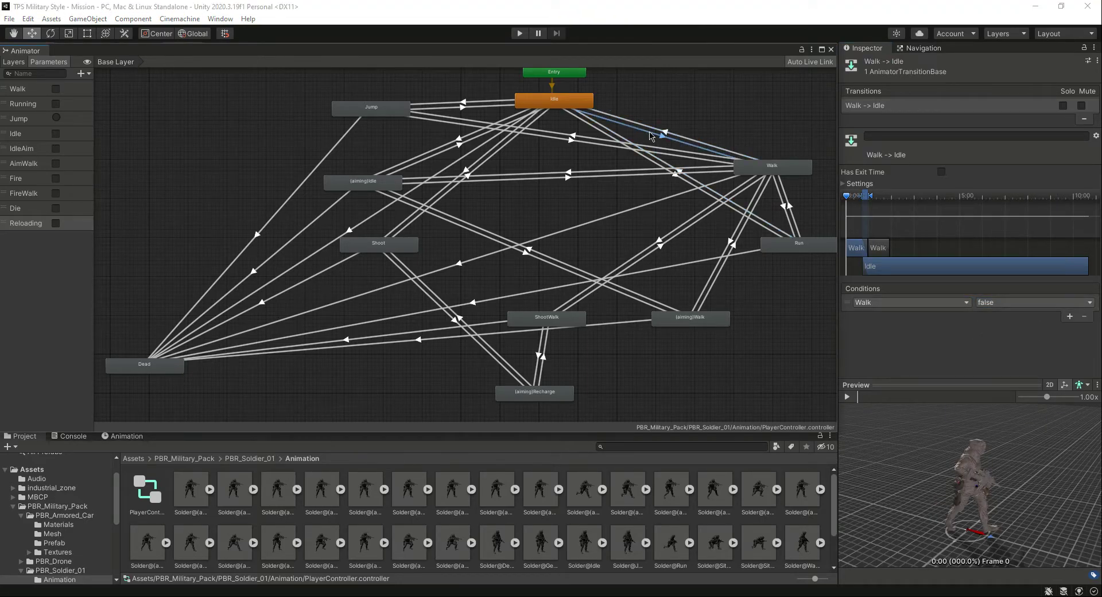
{"action": "left_click", "coordinate": [612, 134]}
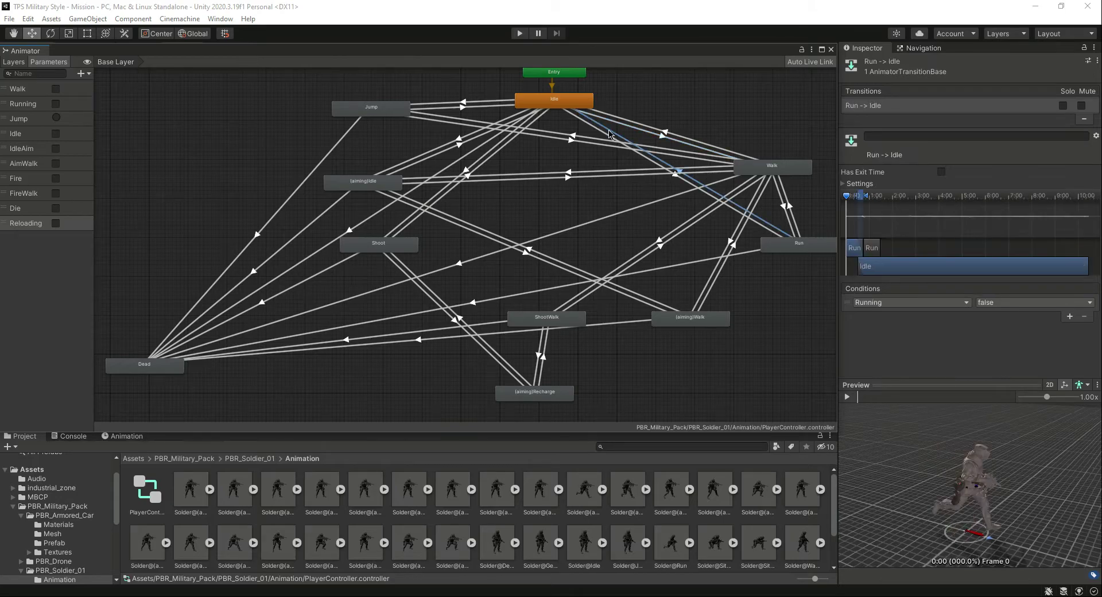
{"action": "left_click", "coordinate": [586, 128]}
{"action": "left_click", "coordinate": [502, 103]}
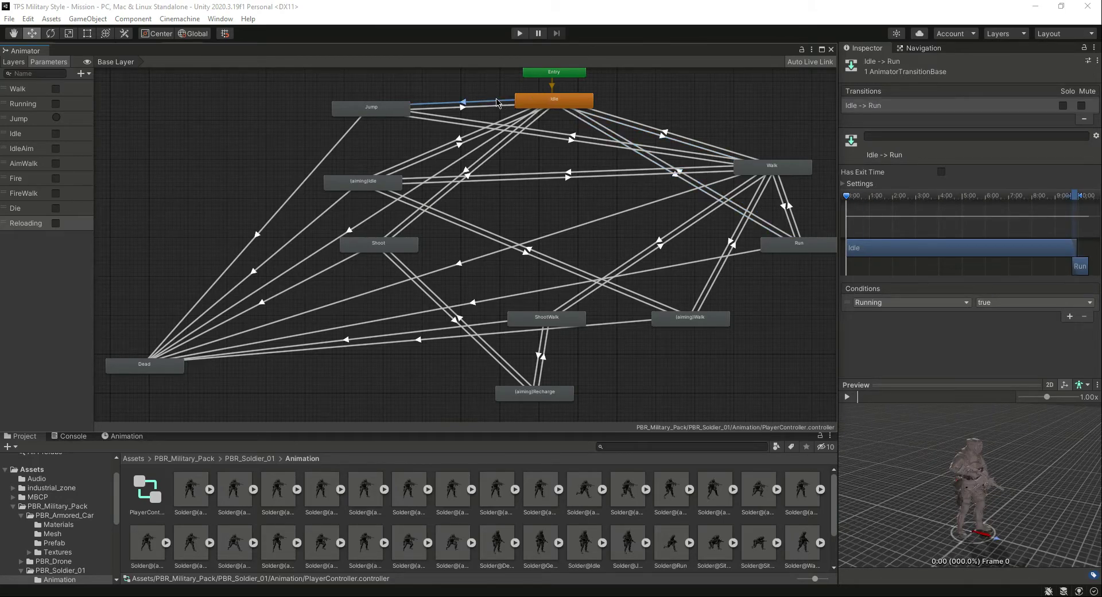
{"action": "left_click", "coordinate": [501, 106]}
{"action": "left_click", "coordinate": [475, 138]}
{"action": "left_click", "coordinate": [478, 142]}
{"action": "left_click", "coordinate": [488, 150]}
{"action": "left_click", "coordinate": [496, 151]}
{"action": "left_click", "coordinate": [564, 163]}
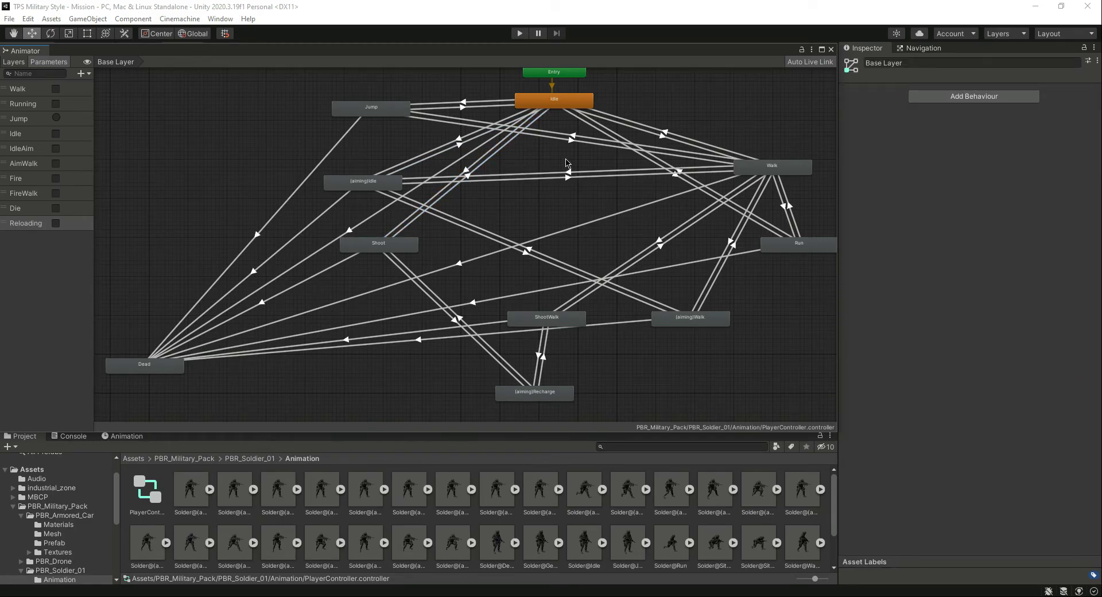
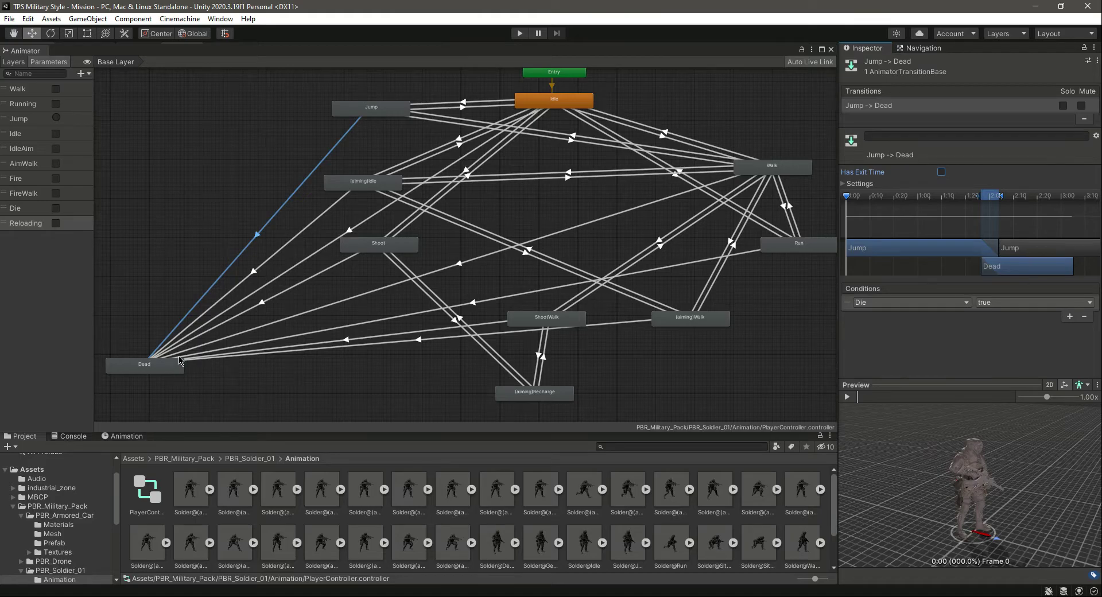
Shift the Dead state down, and make the (aiming)Idle to Dead transition use the condition Die true without Has Exit Time
{"action": "left_click_drag", "start_coordinate": [171, 372], "coordinate": [173, 404]}
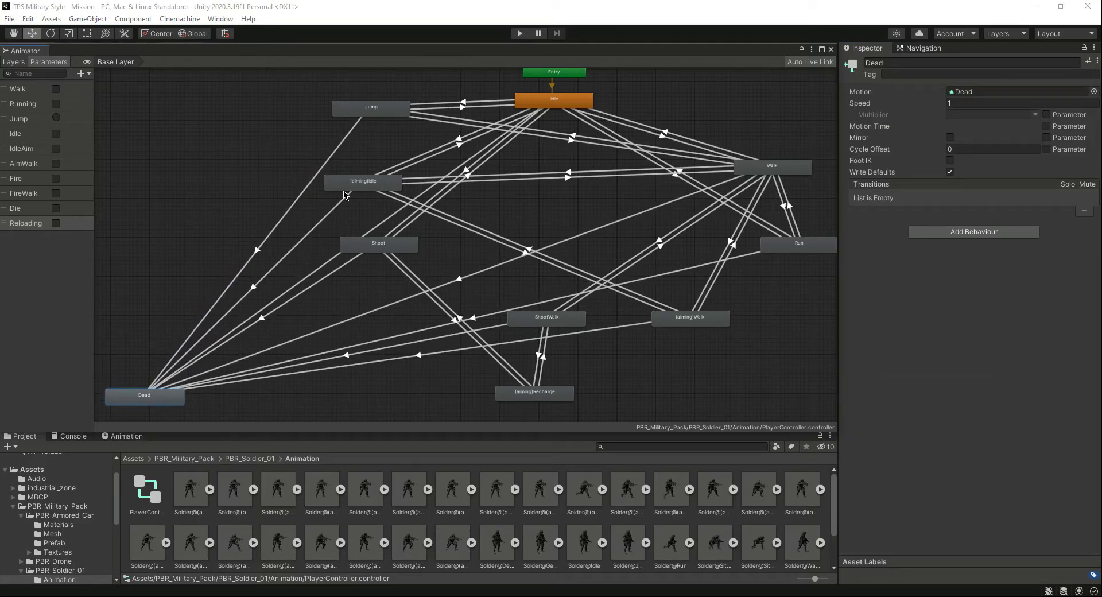
{"action": "left_click", "coordinate": [313, 237]}
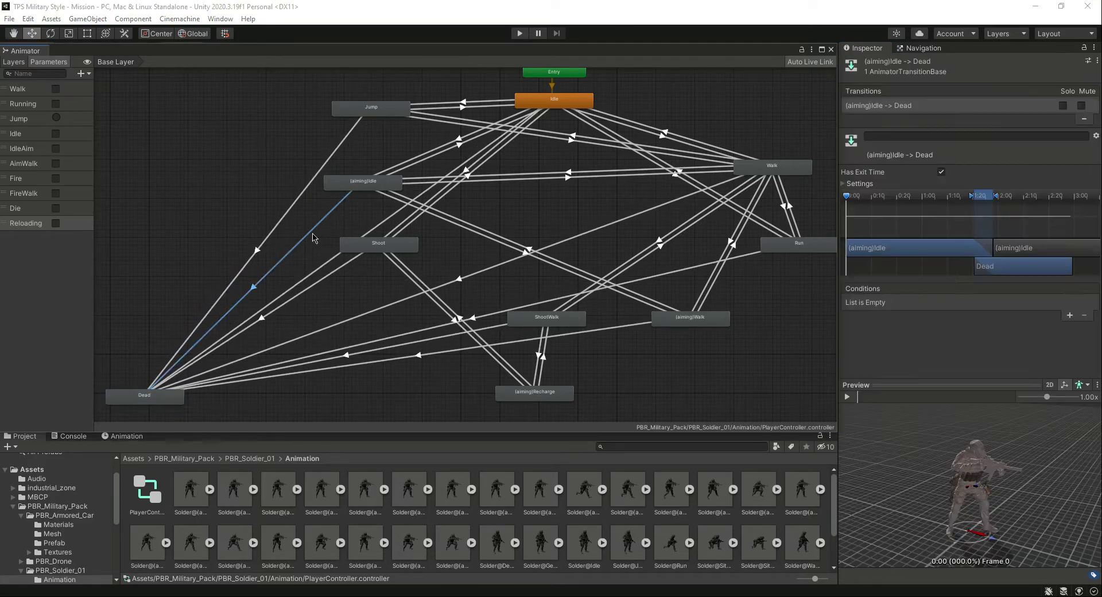
{"action": "left_click", "coordinate": [941, 172]}
{"action": "left_click", "coordinate": [1068, 316]}
{"action": "left_click", "coordinate": [909, 303]}
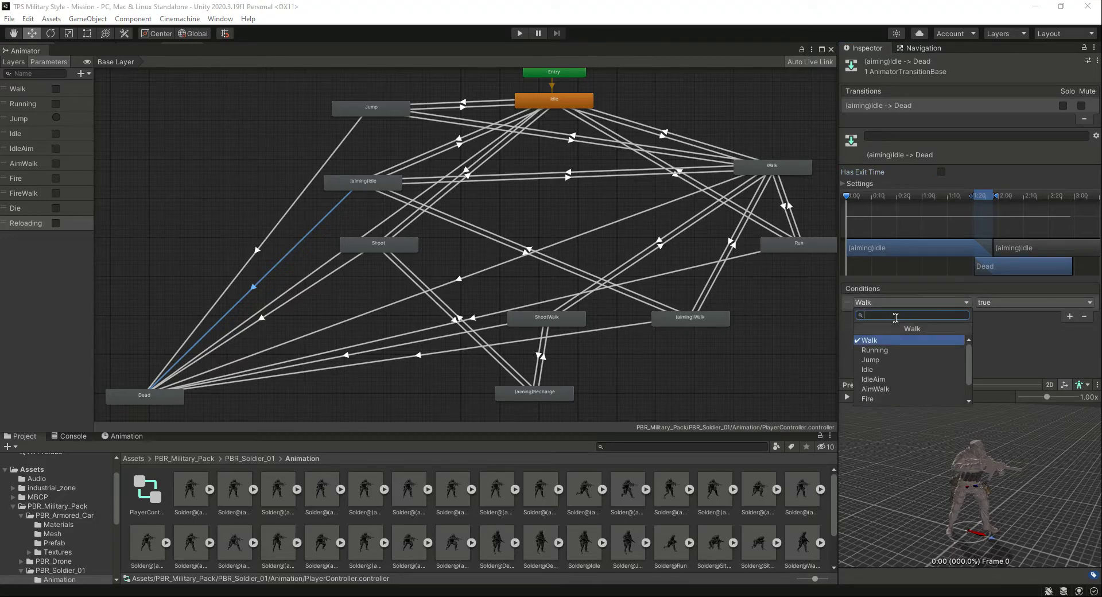
{"action": "left_click", "coordinate": [889, 397]}
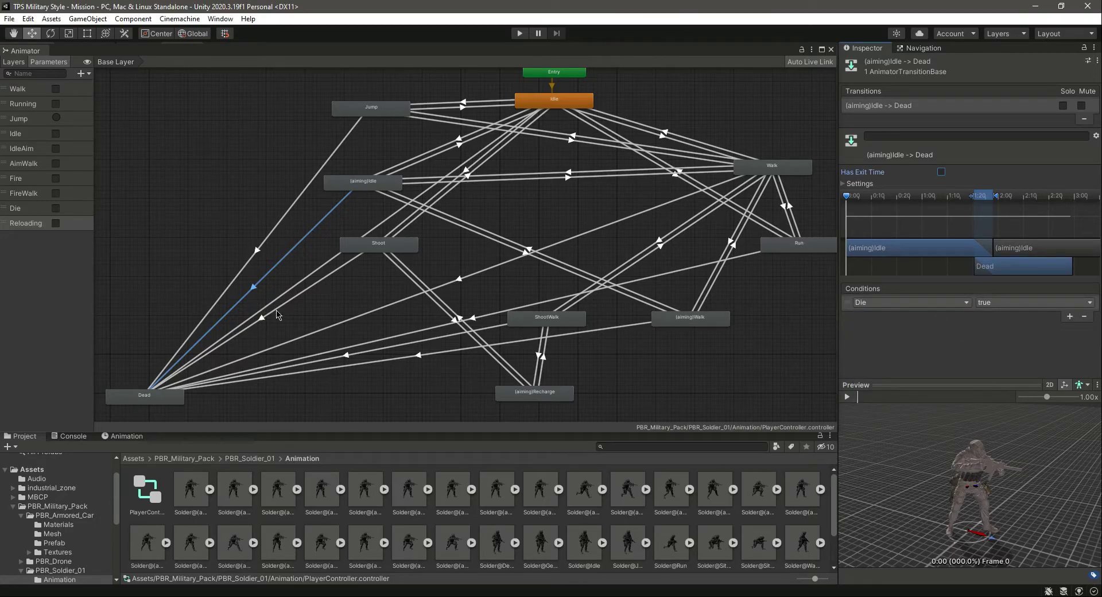
Disable Has Exit Time on the Shoot to Dead transition and add the condition Die true
{"action": "left_click", "coordinate": [317, 276]}
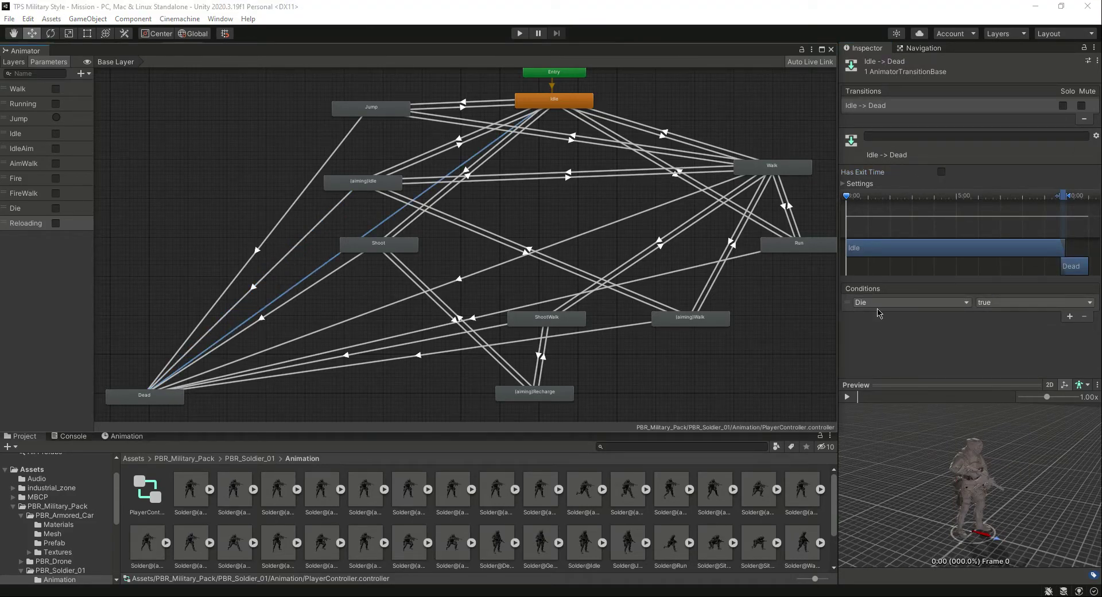
{"action": "left_click", "coordinate": [318, 281]}
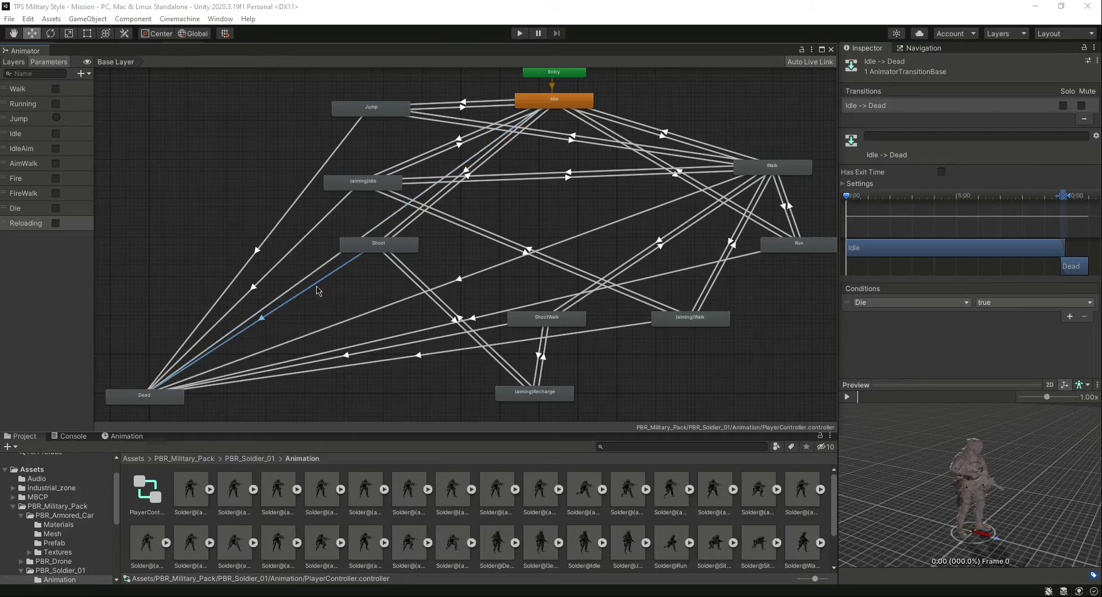
{"action": "left_click", "coordinate": [941, 172]}
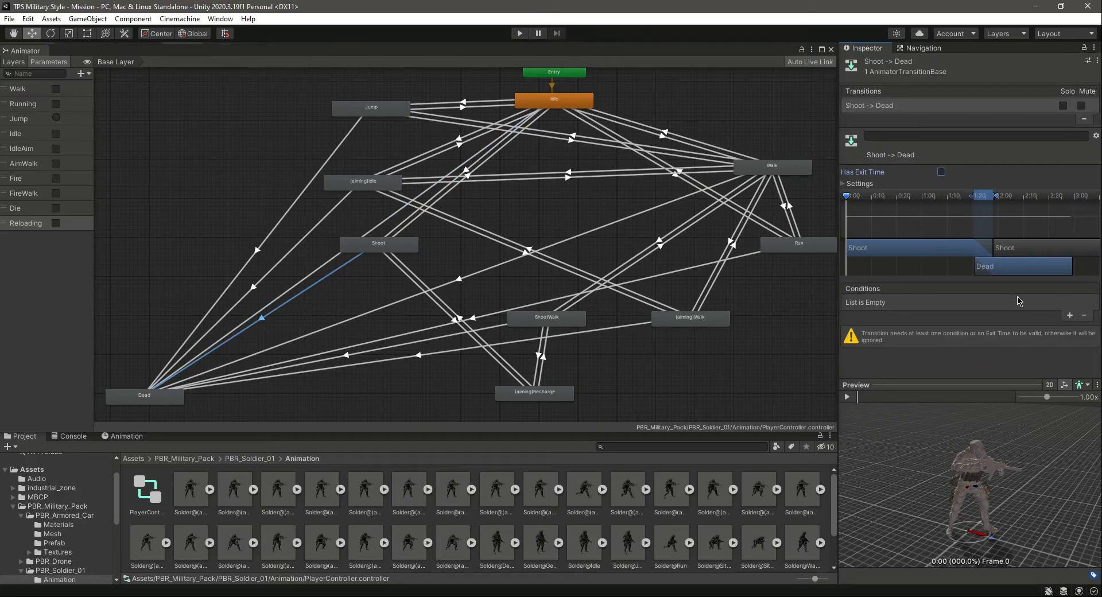
{"action": "left_click", "coordinate": [1069, 315]}
{"action": "left_click", "coordinate": [942, 304]}
{"action": "scroll", "coordinate": [913, 378], "scroll_direction": "down", "scroll_amount": 2}
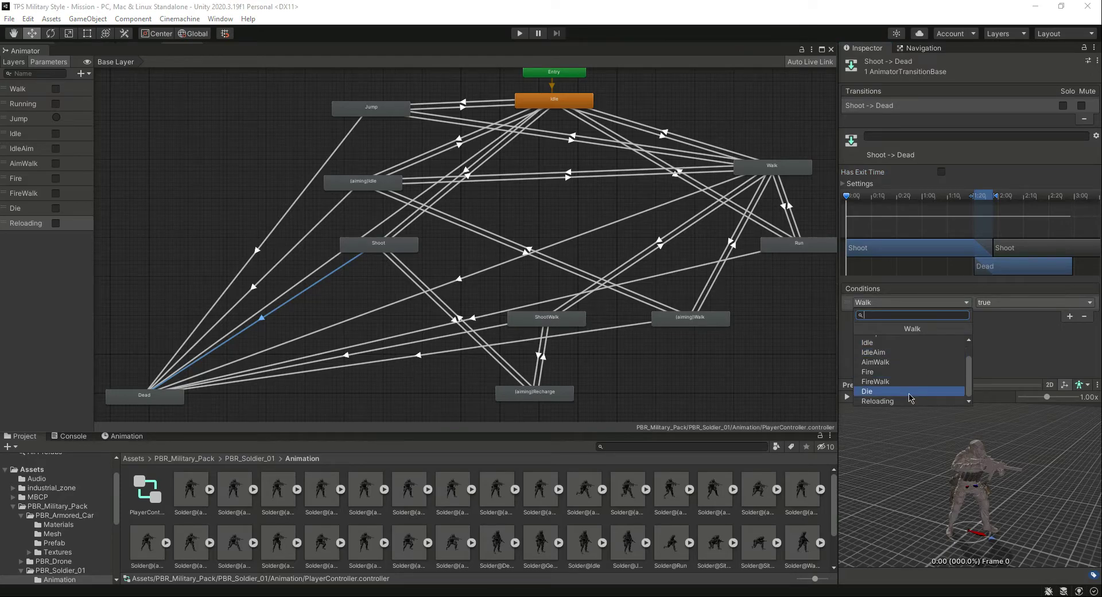
{"action": "left_click", "coordinate": [909, 392]}
Make the Walk to Dead transition use the condition Die true without Has Exit Time, and preview its animation
{"action": "left_click", "coordinate": [336, 325]}
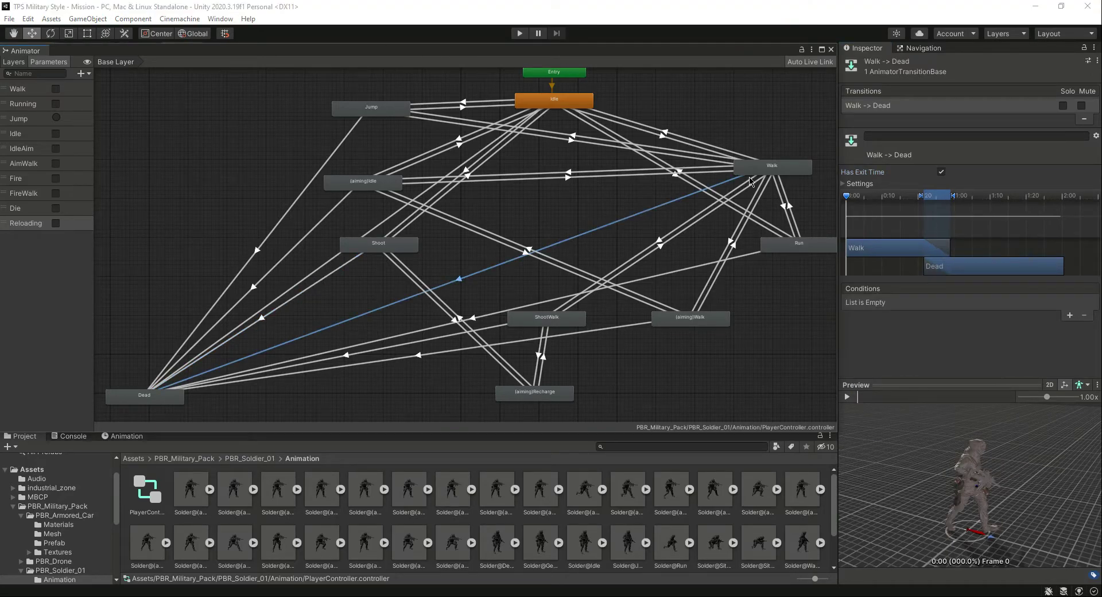
{"action": "left_click", "coordinate": [940, 172]}
{"action": "left_click", "coordinate": [1069, 315]}
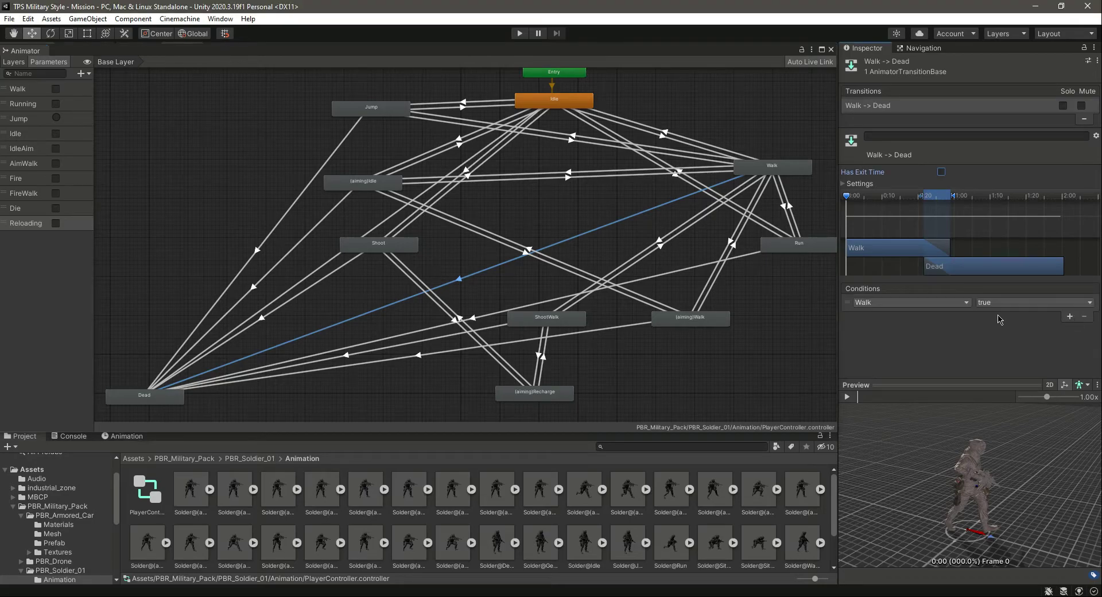
{"action": "left_click", "coordinate": [910, 303]}
{"action": "scroll", "coordinate": [916, 383], "scroll_direction": "down", "scroll_amount": 2}
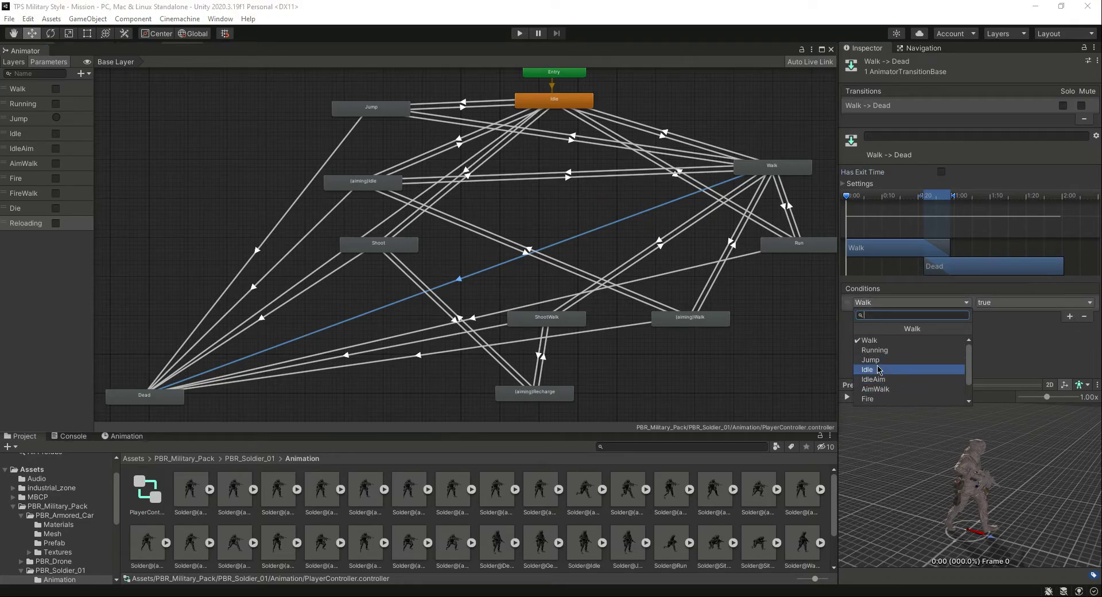
{"action": "left_click", "coordinate": [883, 391]}
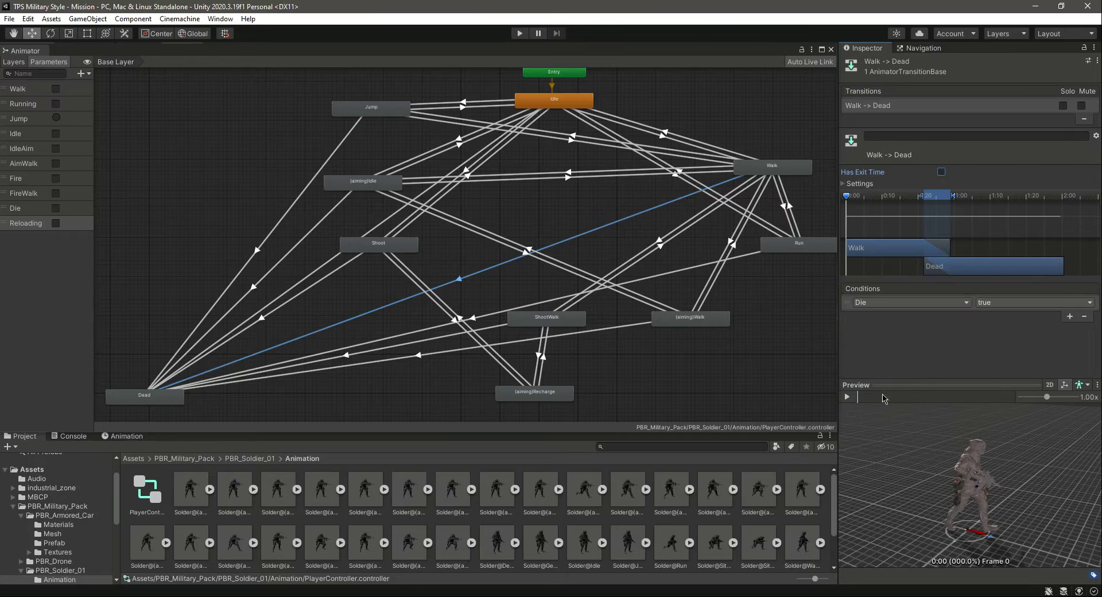
{"action": "left_click", "coordinate": [847, 396]}
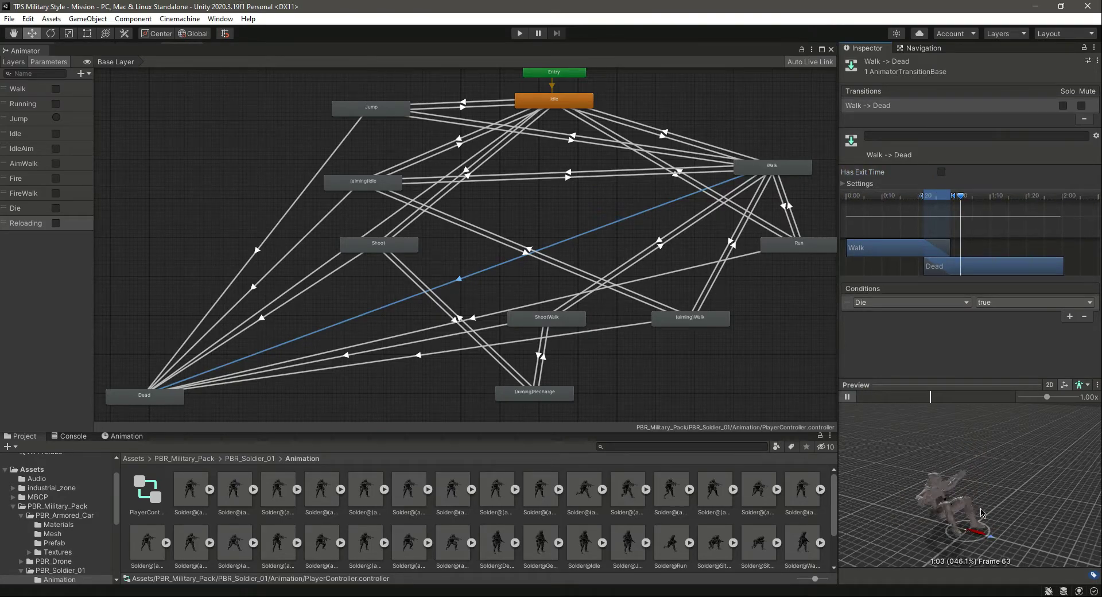
{"action": "left_click", "coordinate": [847, 396]}
Make the Run to Dead transition use the condition Die true without Has Exit Time, and preview its animation
{"action": "left_click", "coordinate": [372, 342]}
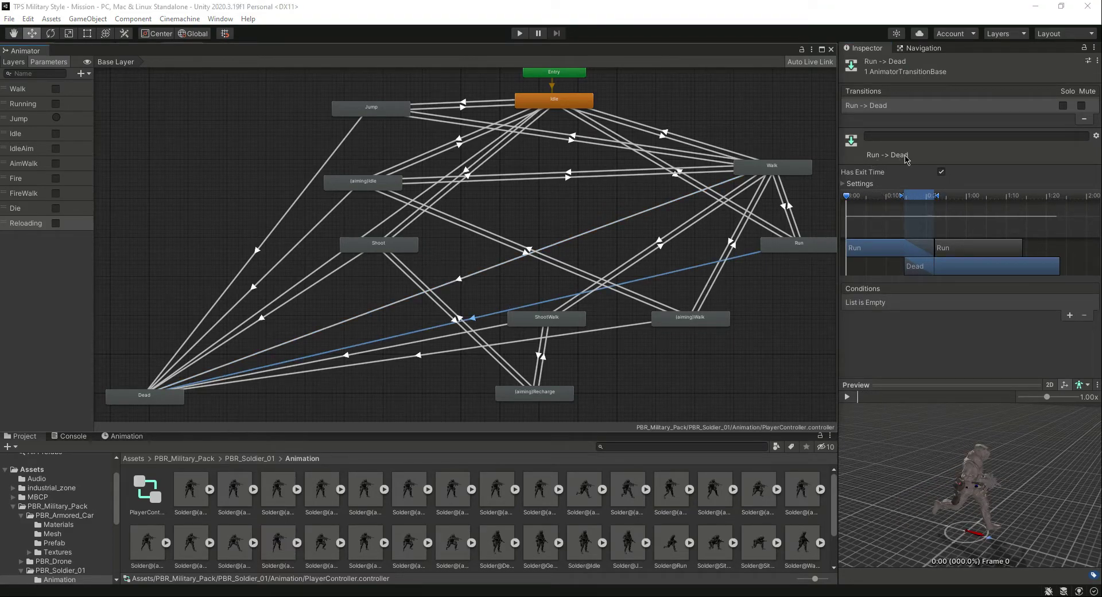
{"action": "left_click", "coordinate": [940, 171]}
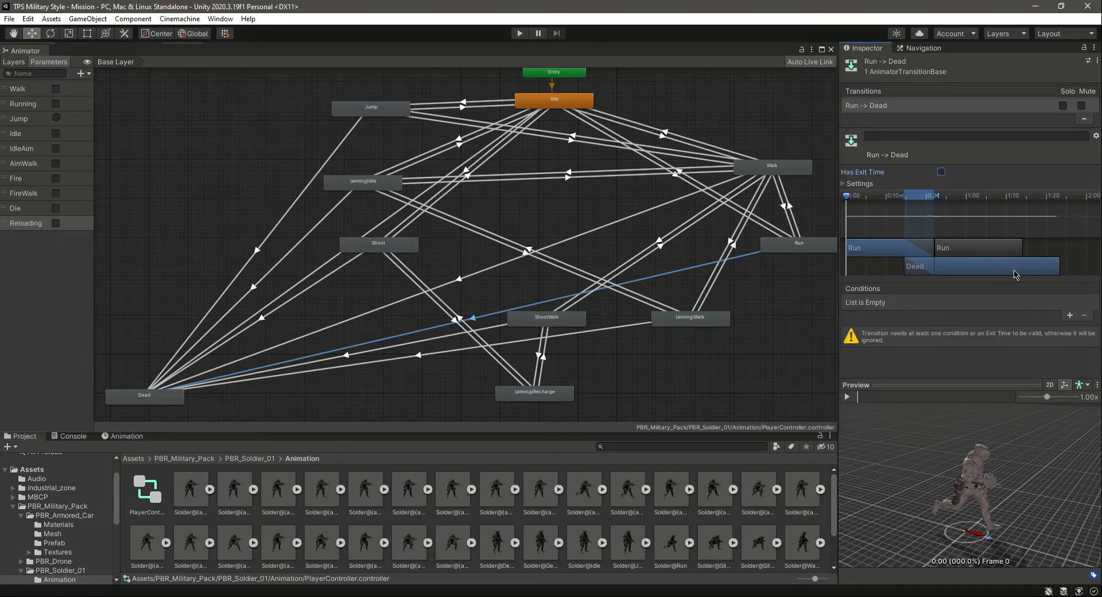
{"action": "left_click", "coordinate": [1069, 315]}
{"action": "left_click", "coordinate": [911, 302]}
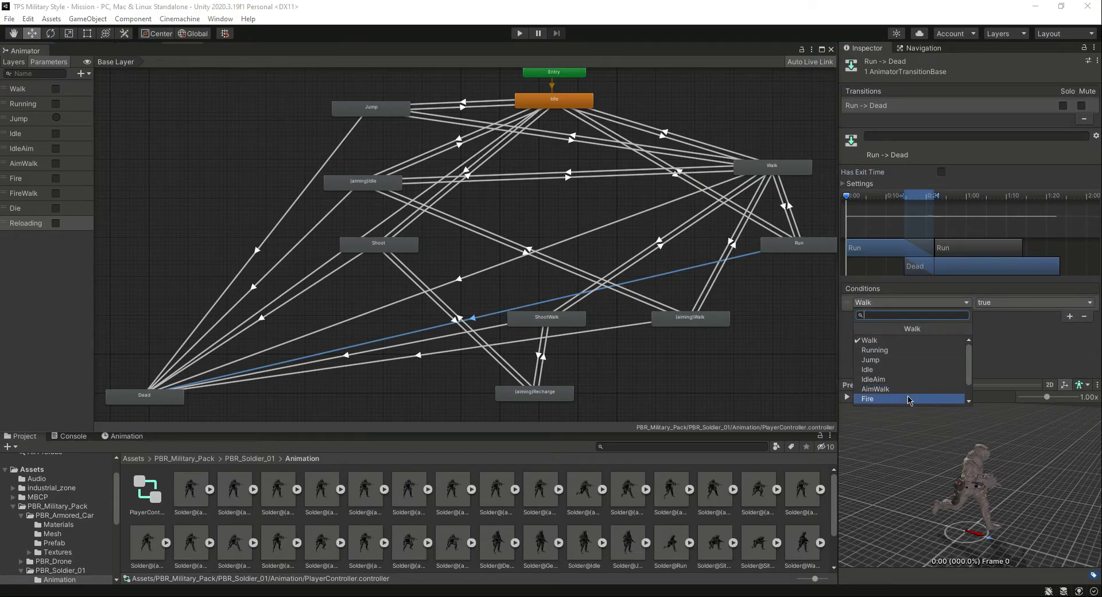
{"action": "scroll", "coordinate": [903, 401], "scroll_direction": "down", "scroll_amount": 1}
{"action": "left_click", "coordinate": [910, 391]}
{"action": "left_click", "coordinate": [847, 397]}
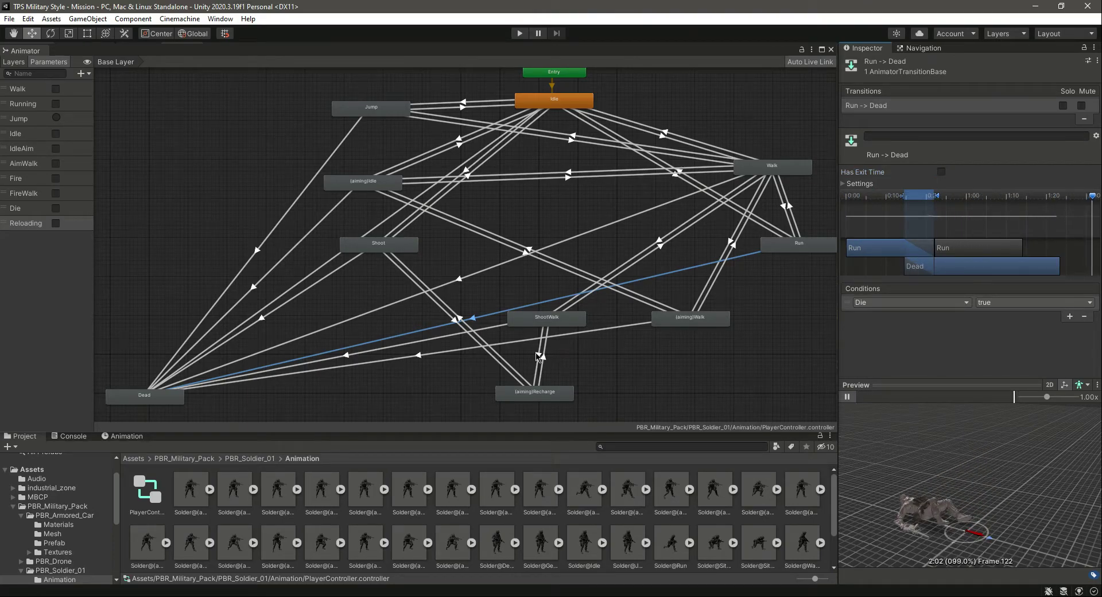
Make the ShootWalk to Dead transition use the condition Die true without Has Exit Time, and preview its animation
{"action": "left_click", "coordinate": [442, 338]}
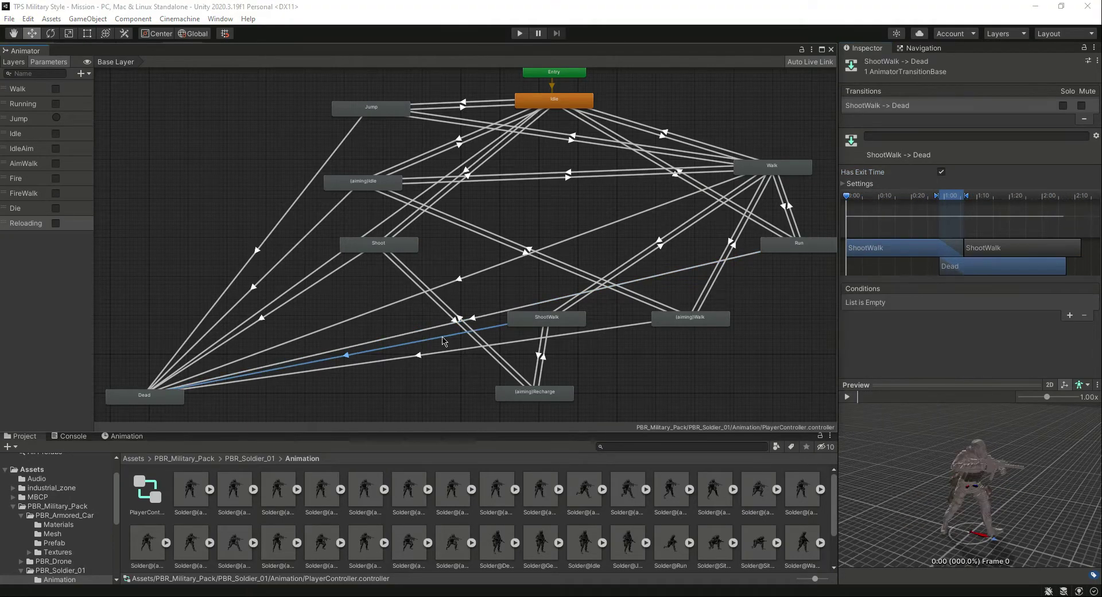
{"action": "left_click", "coordinate": [941, 172]}
{"action": "left_click", "coordinate": [1069, 315]}
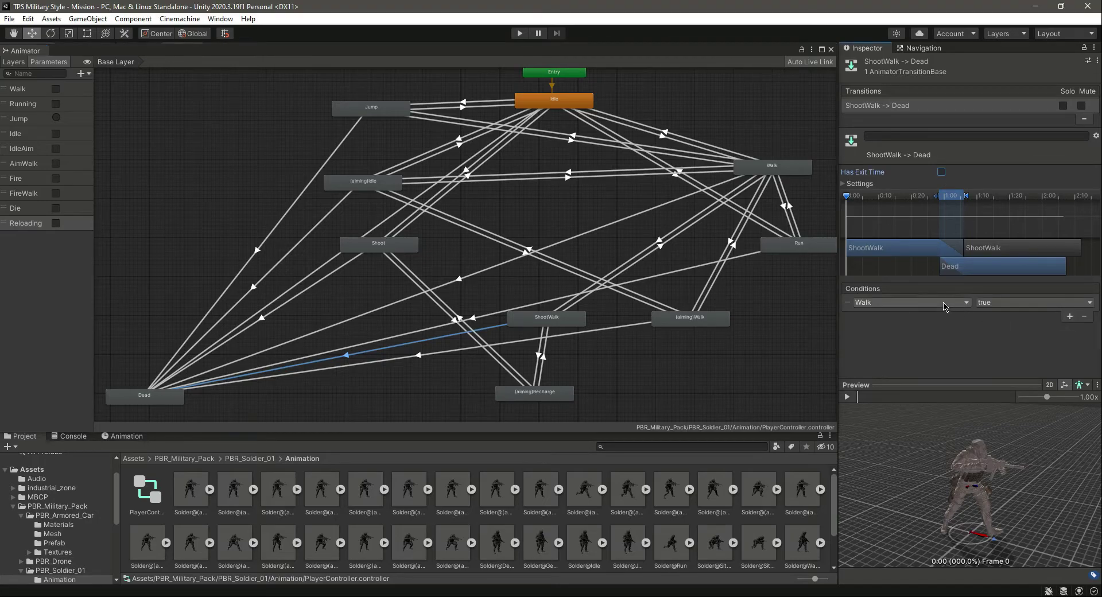
{"action": "left_click", "coordinate": [910, 302]}
{"action": "left_click", "coordinate": [884, 392]}
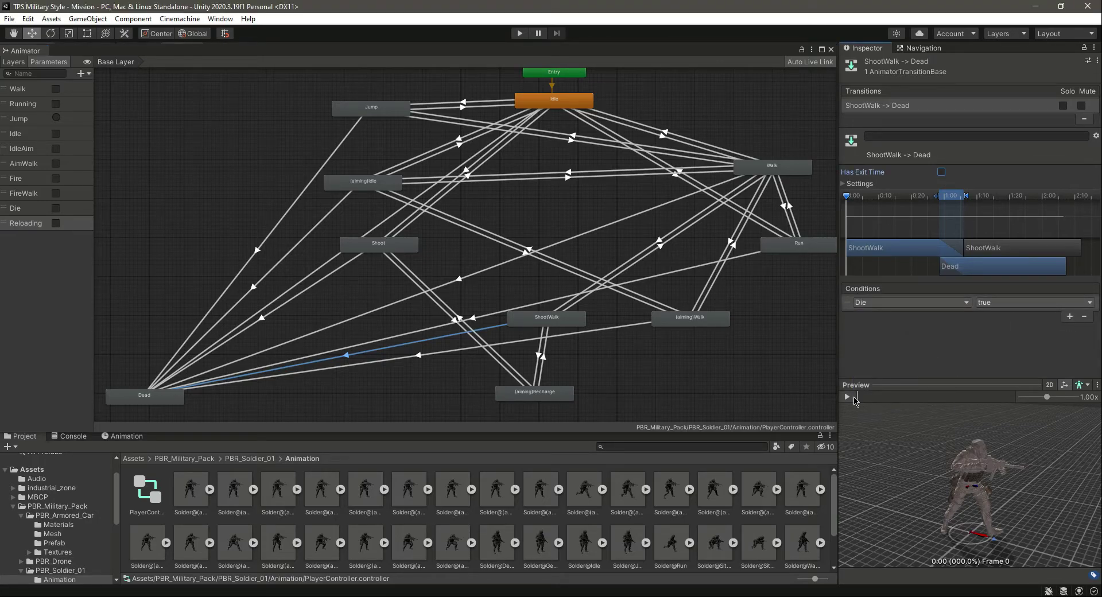
{"action": "left_click", "coordinate": [847, 397]}
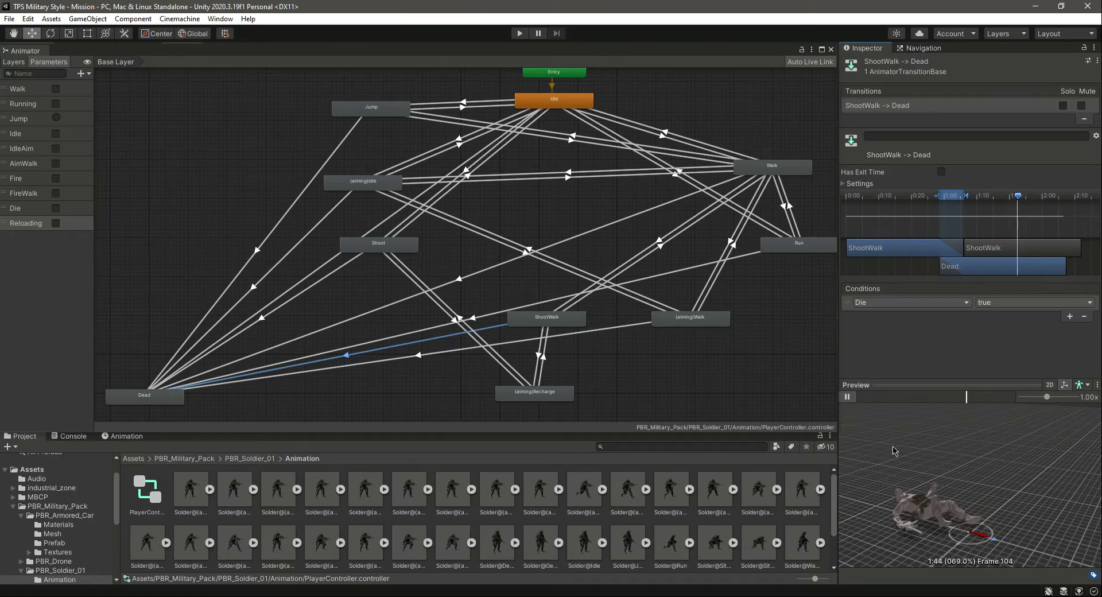
Make the (aiming)Walk to Dead transition use the condition Die true without Has Exit Time, and preview its animation
{"action": "left_click", "coordinate": [452, 355]}
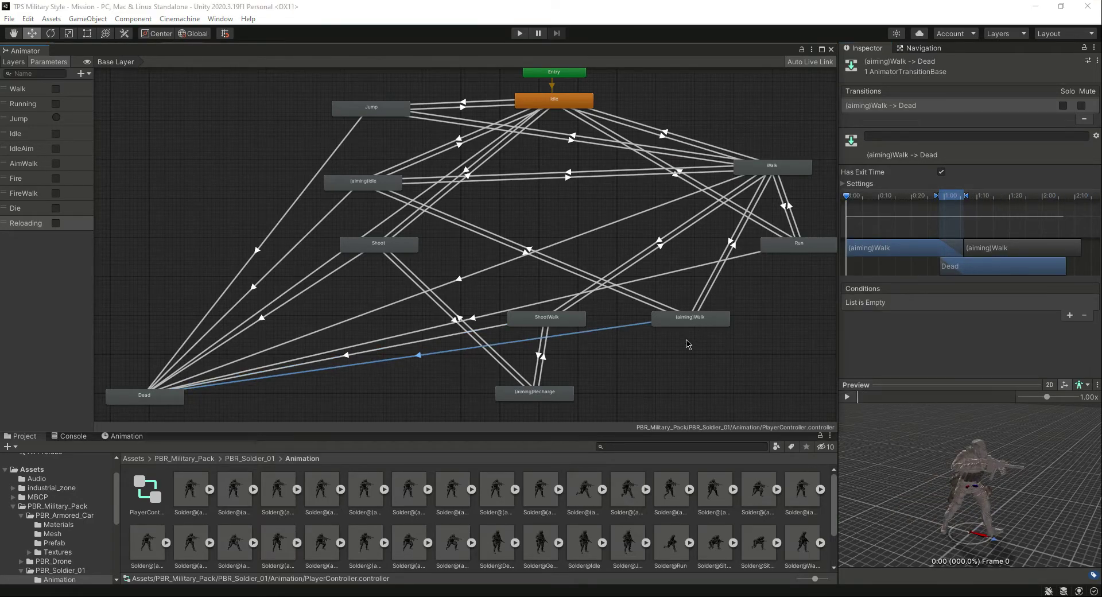
{"action": "left_click", "coordinate": [935, 171]}
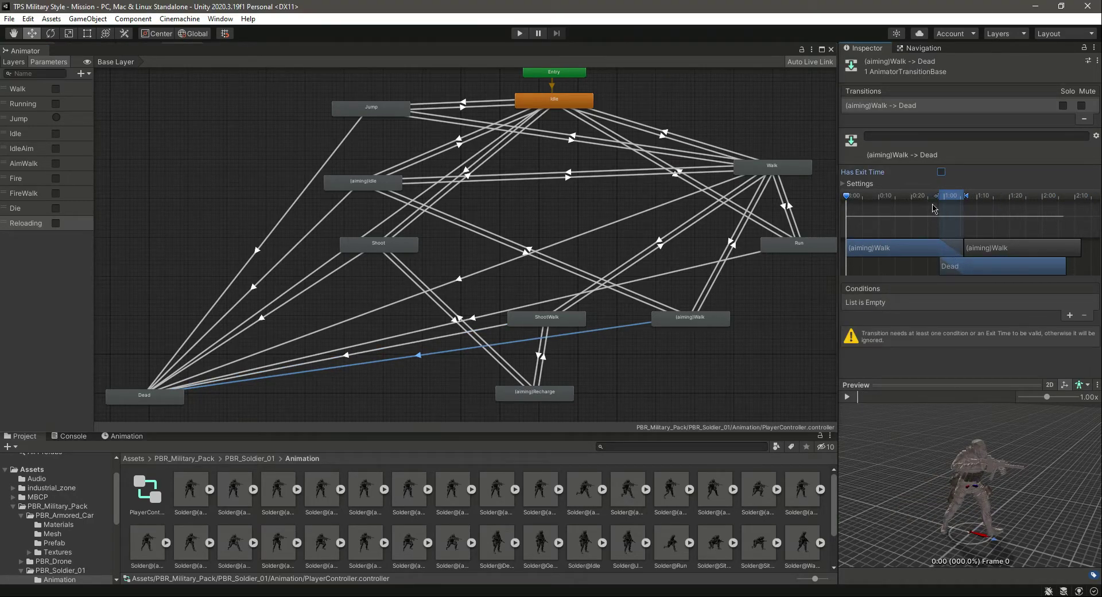
{"action": "left_click", "coordinate": [1067, 316]}
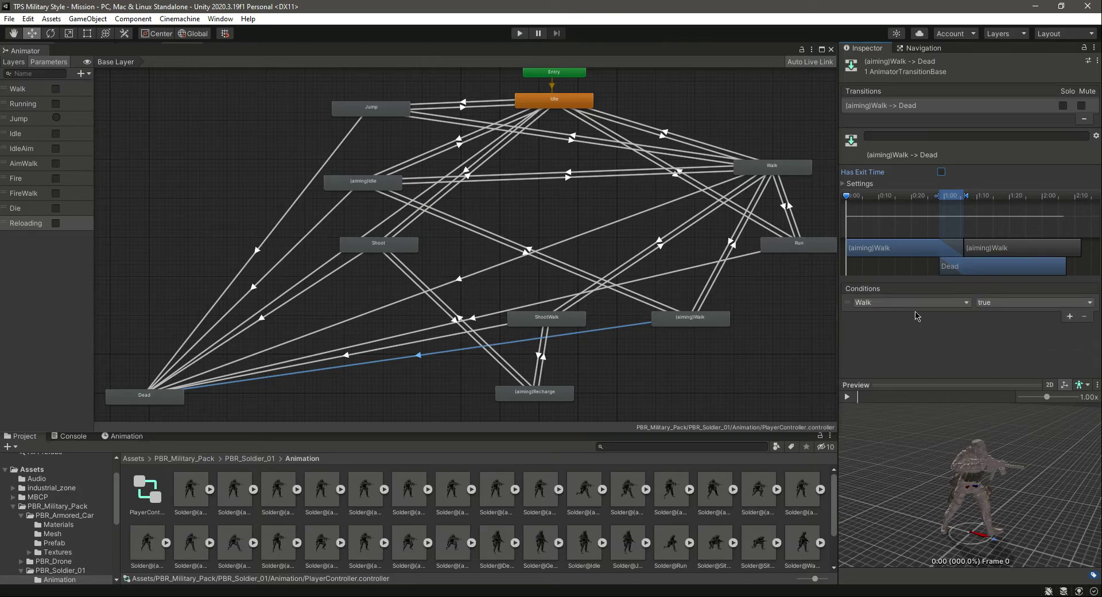
{"action": "left_click", "coordinate": [909, 302]}
{"action": "left_click", "coordinate": [872, 391]}
{"action": "left_click", "coordinate": [851, 398]}
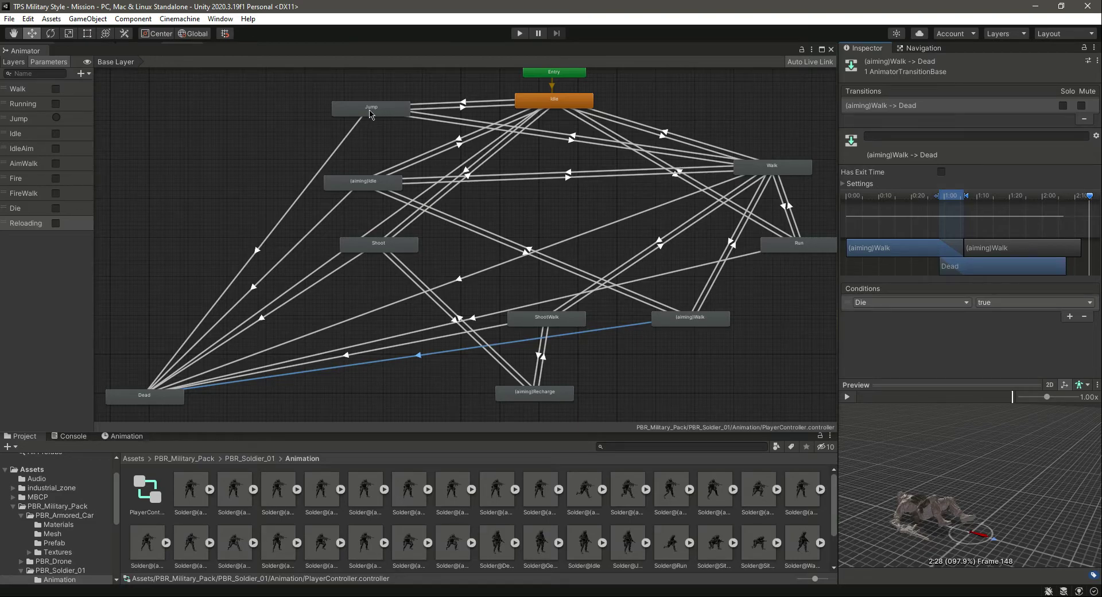
Make the Jump to Walk transition use the condition Walk true without Has Exit Time, and preview its animation
{"action": "left_click", "coordinate": [555, 143]}
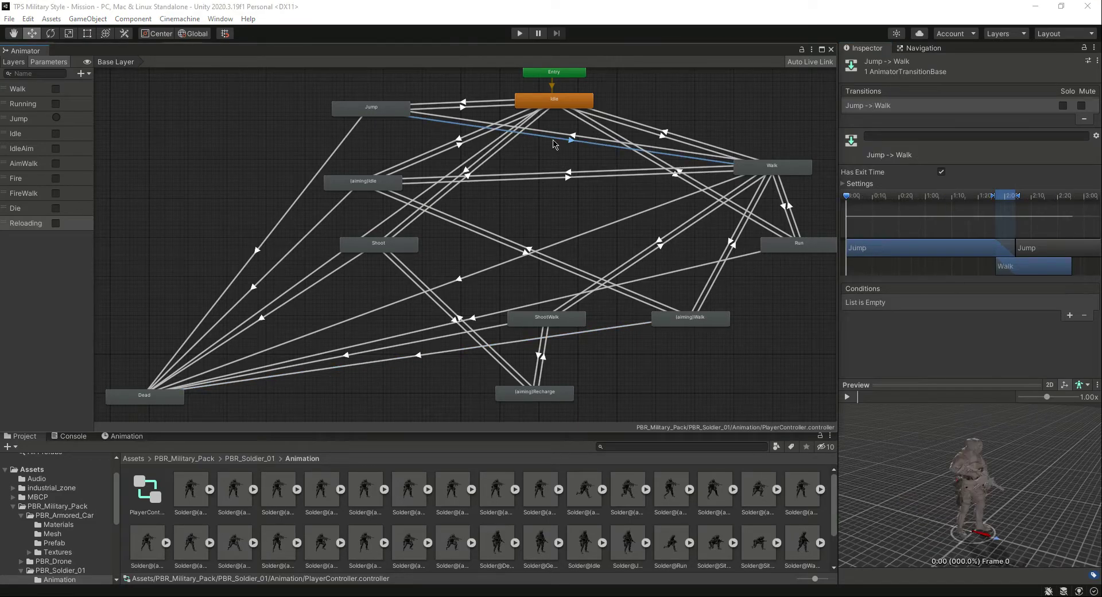
{"action": "left_click", "coordinate": [941, 172]}
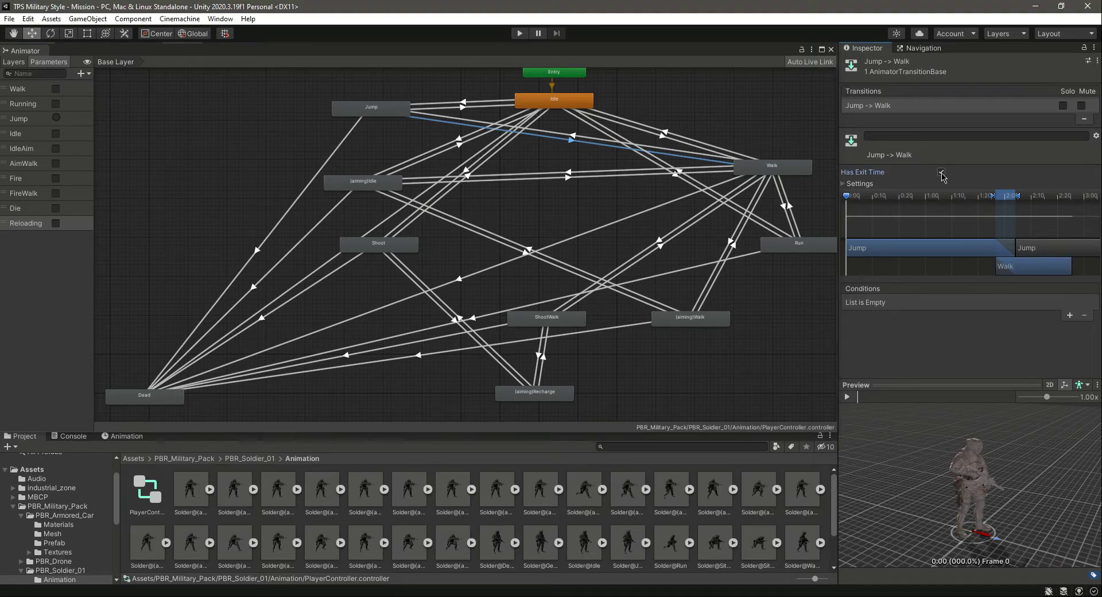
{"action": "left_click", "coordinate": [1069, 315]}
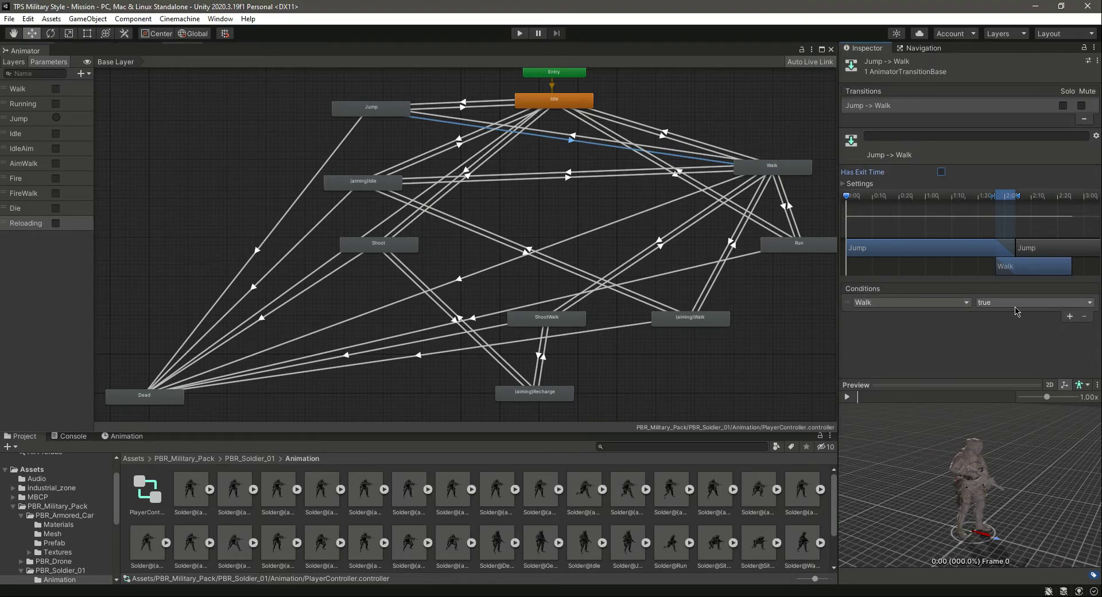
{"action": "left_click", "coordinate": [846, 397]}
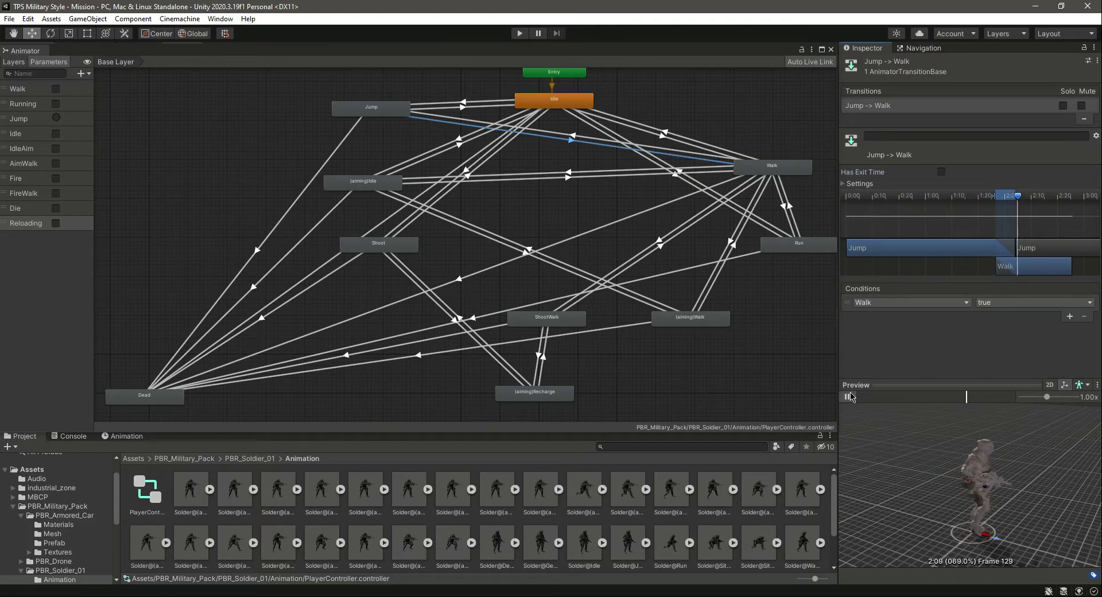
Make the Walk to Jump transition use the Jump trigger as its condition without Has Exit Time, and preview its animation
{"action": "left_click", "coordinate": [589, 138]}
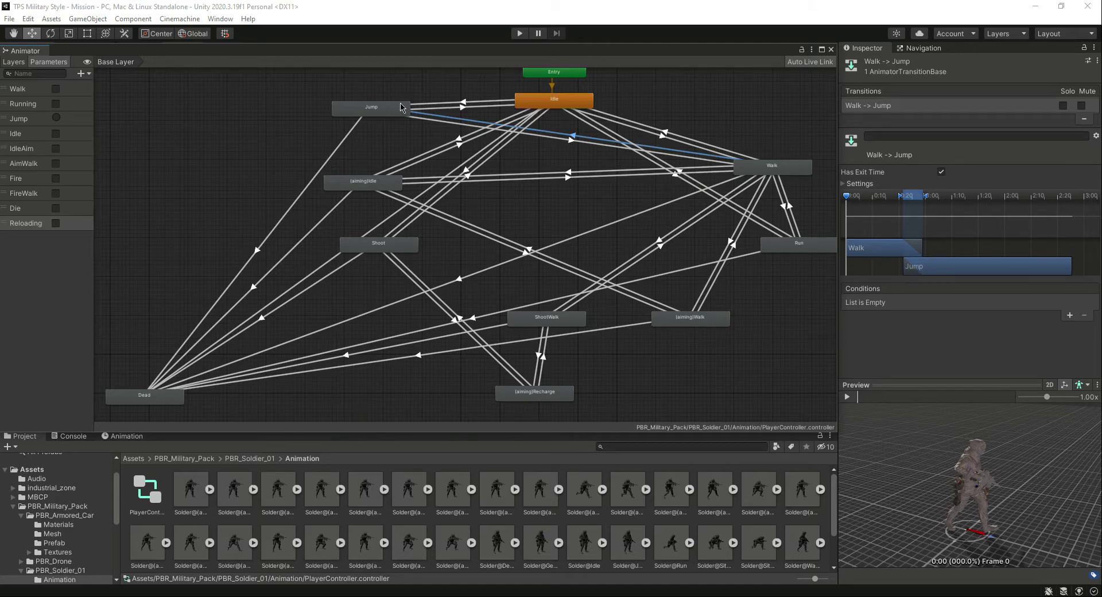
{"action": "left_click", "coordinate": [940, 171]}
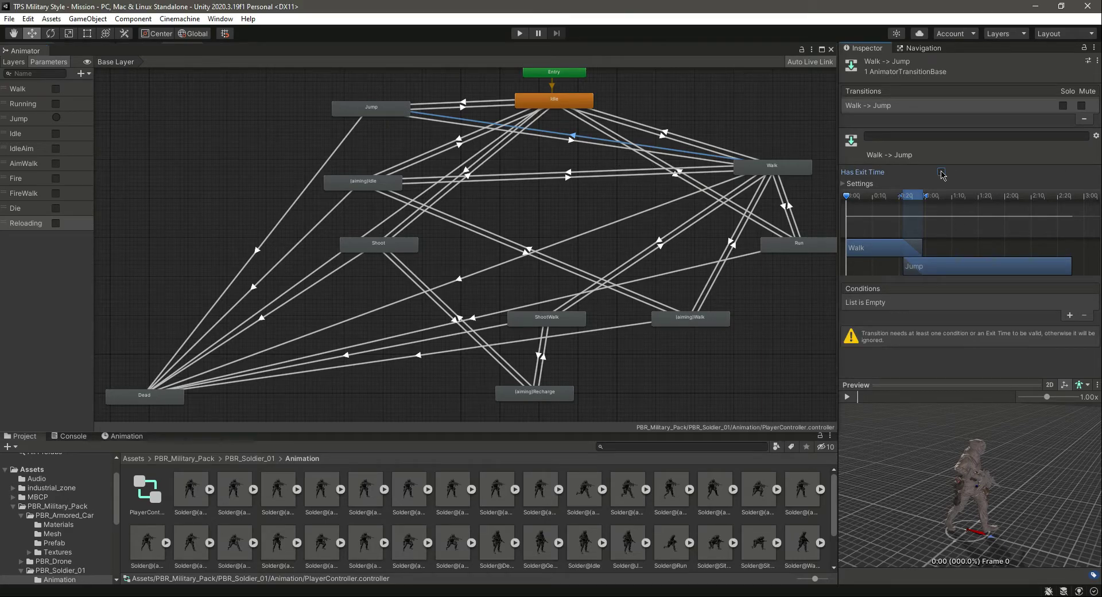
{"action": "left_click", "coordinate": [1069, 315]}
{"action": "left_click", "coordinate": [909, 303]}
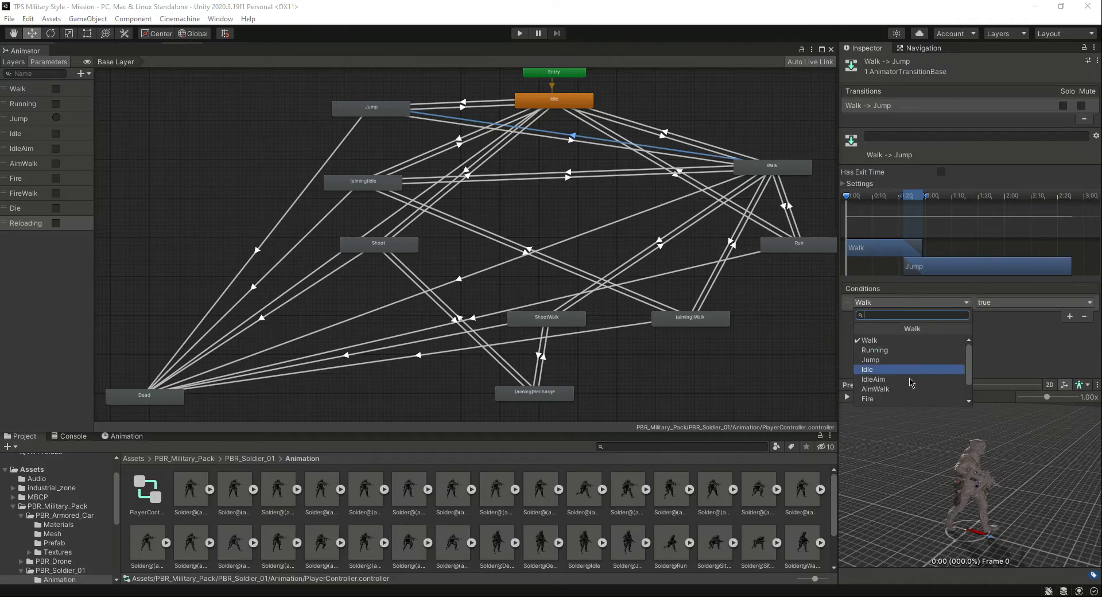
{"action": "scroll", "coordinate": [906, 370], "scroll_direction": "up", "scroll_amount": 2}
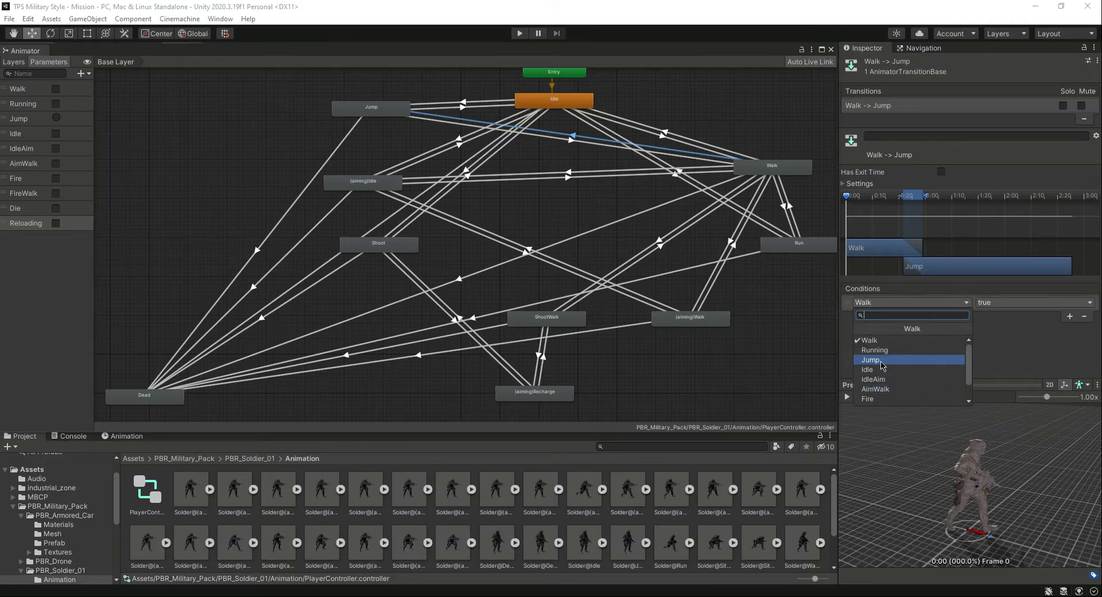
{"action": "left_click", "coordinate": [904, 362]}
{"action": "left_click", "coordinate": [846, 396]}
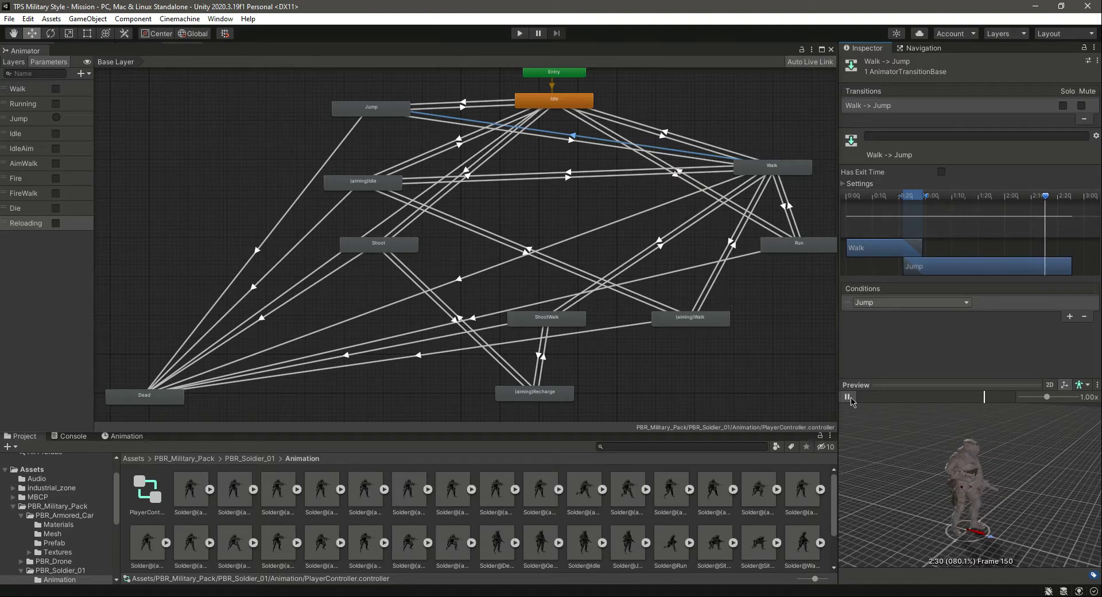
{"action": "left_click", "coordinate": [846, 397]}
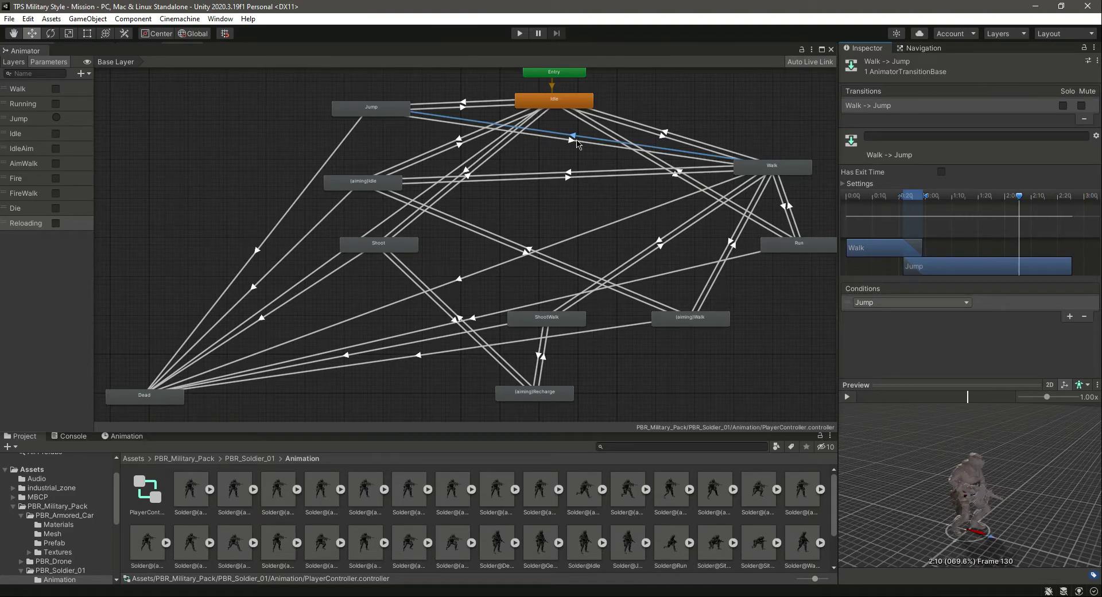
Make the (aiming)Idle to Walk transition use the conditions Walk false and AimWalk true without Has Exit Time, and preview its animation
{"action": "left_click", "coordinate": [583, 178]}
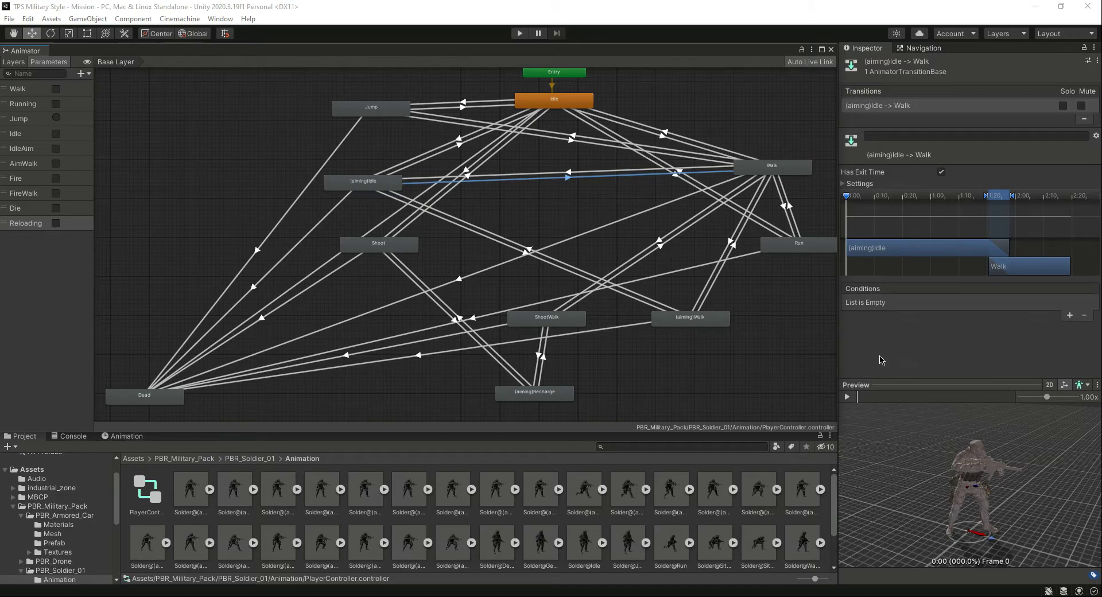
{"action": "left_click", "coordinate": [942, 172]}
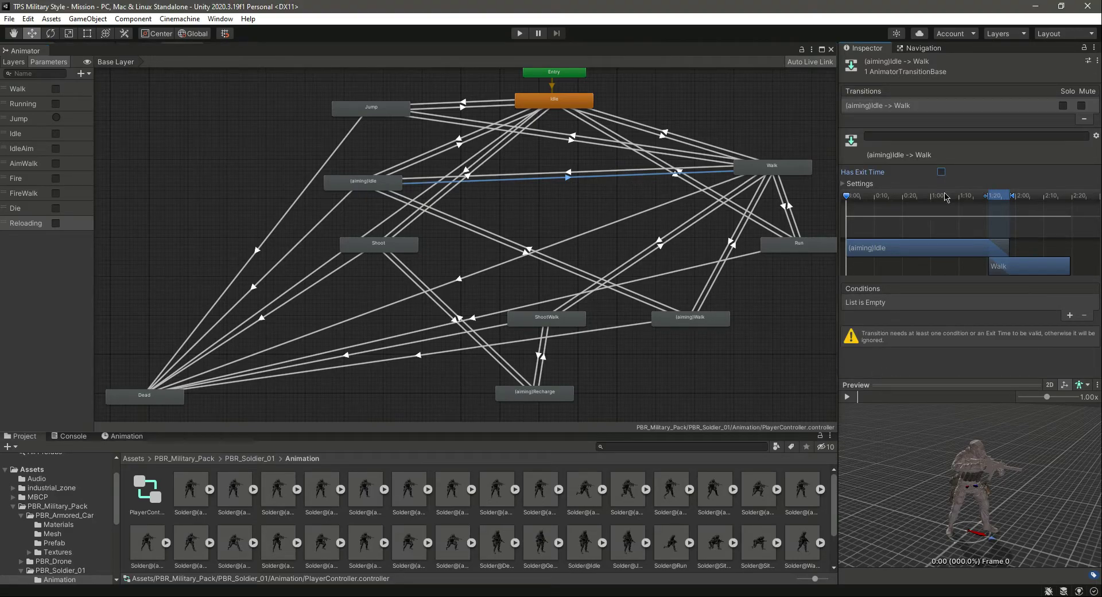
{"action": "left_click", "coordinate": [1069, 315]}
{"action": "left_click", "coordinate": [924, 302]}
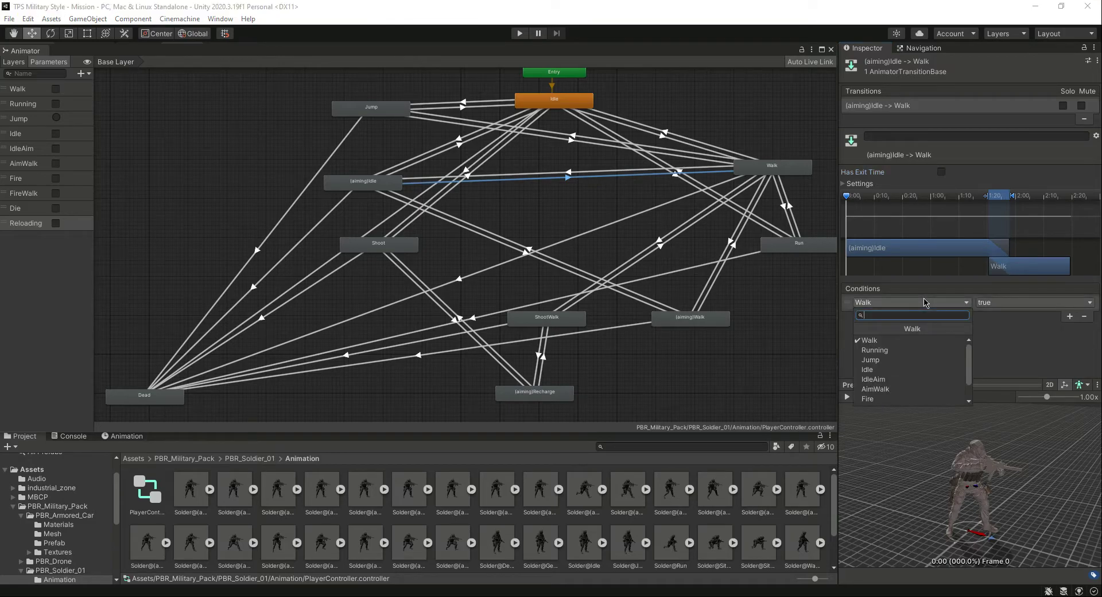
{"action": "left_click", "coordinate": [1041, 332]}
{"action": "left_click", "coordinate": [1069, 316]}
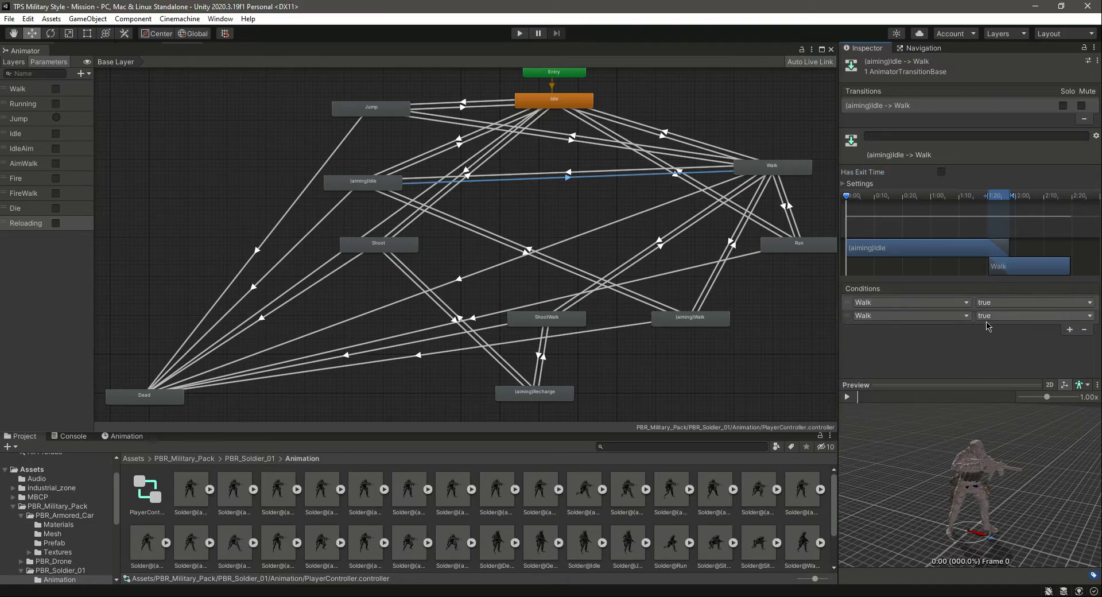
{"action": "left_click", "coordinate": [953, 320]}
{"action": "scroll", "coordinate": [903, 378], "scroll_direction": "down", "scroll_amount": 1}
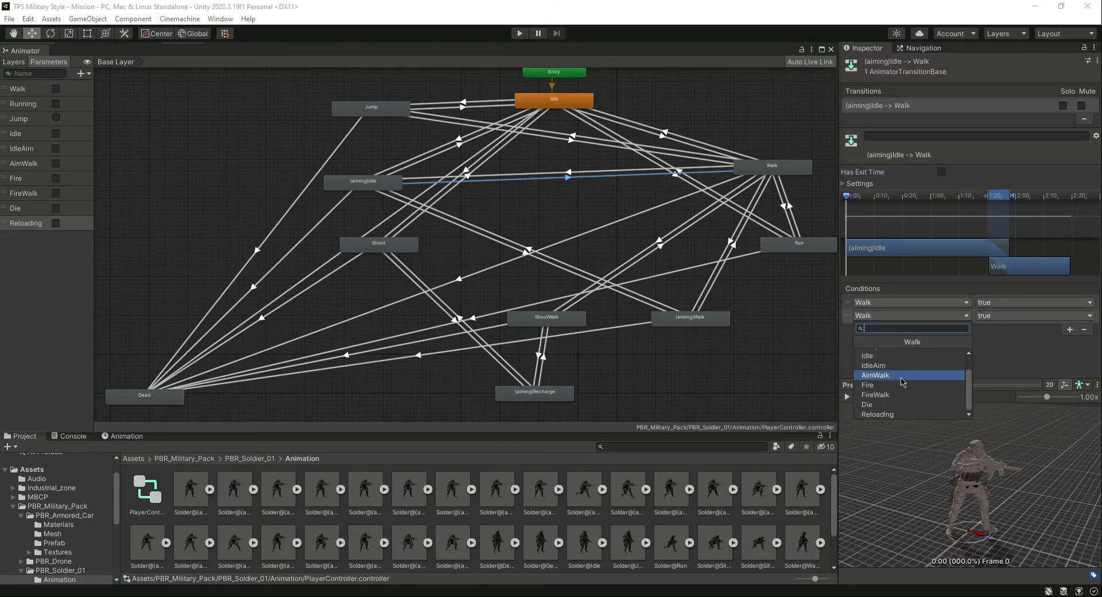
{"action": "left_click", "coordinate": [904, 376]}
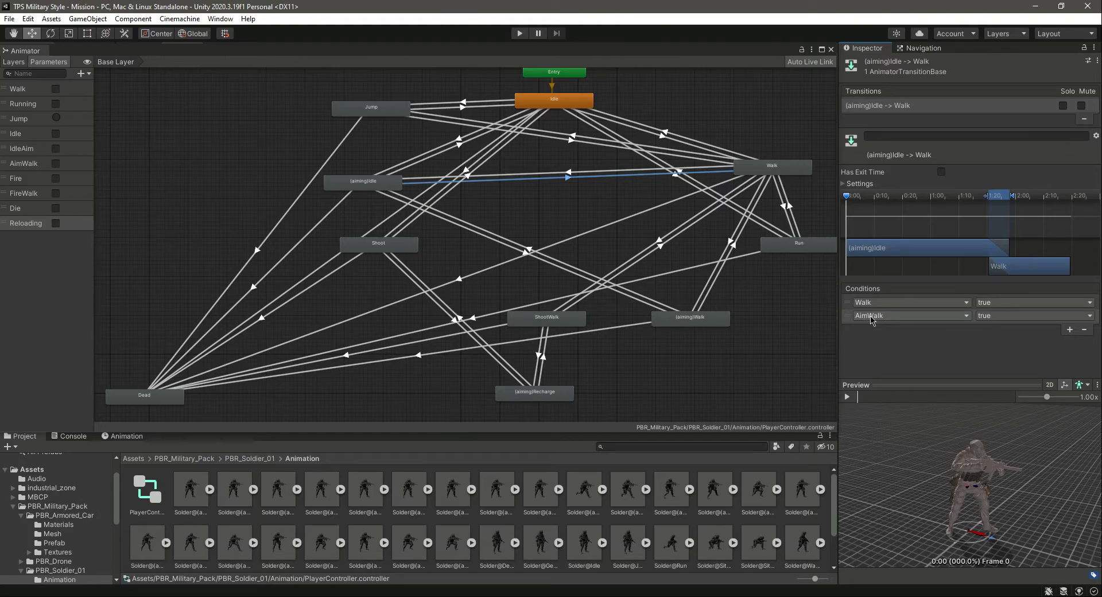
{"action": "left_click", "coordinate": [993, 307]}
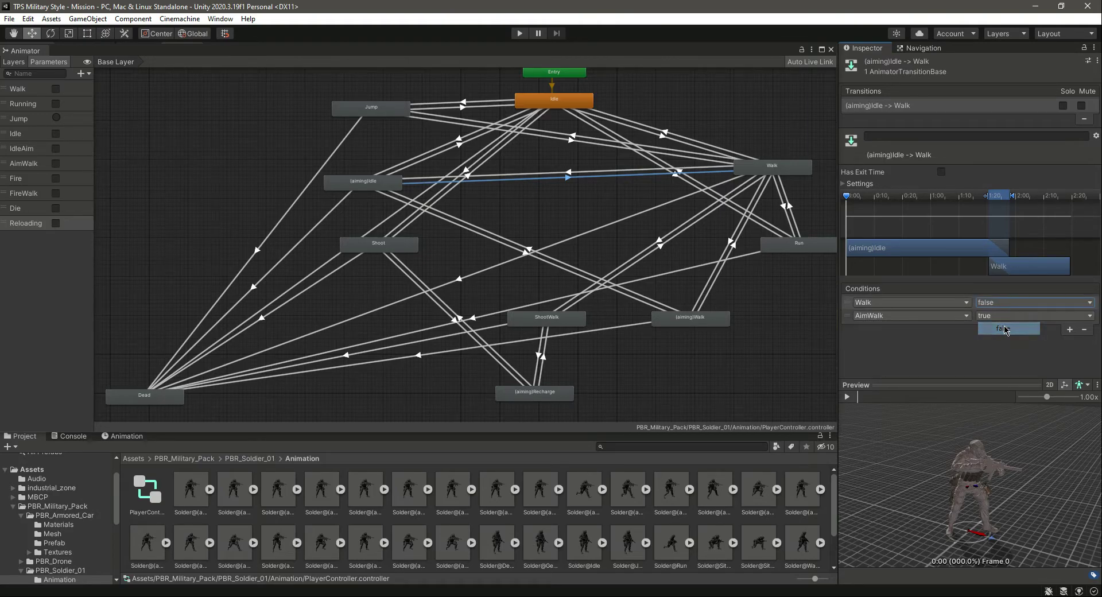
{"action": "left_click", "coordinate": [999, 330]}
{"action": "left_click", "coordinate": [847, 397]}
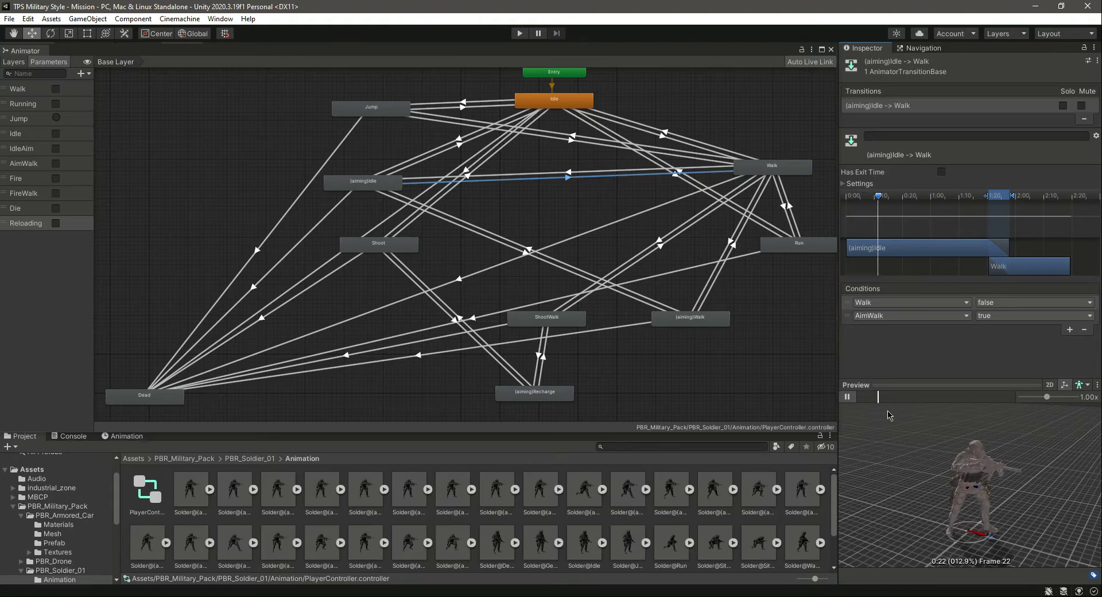
Make the Walk to (aiming)Idle transition use the conditions IdleAim true and Walk false, without Has Exit Time
{"action": "left_click", "coordinate": [583, 171]}
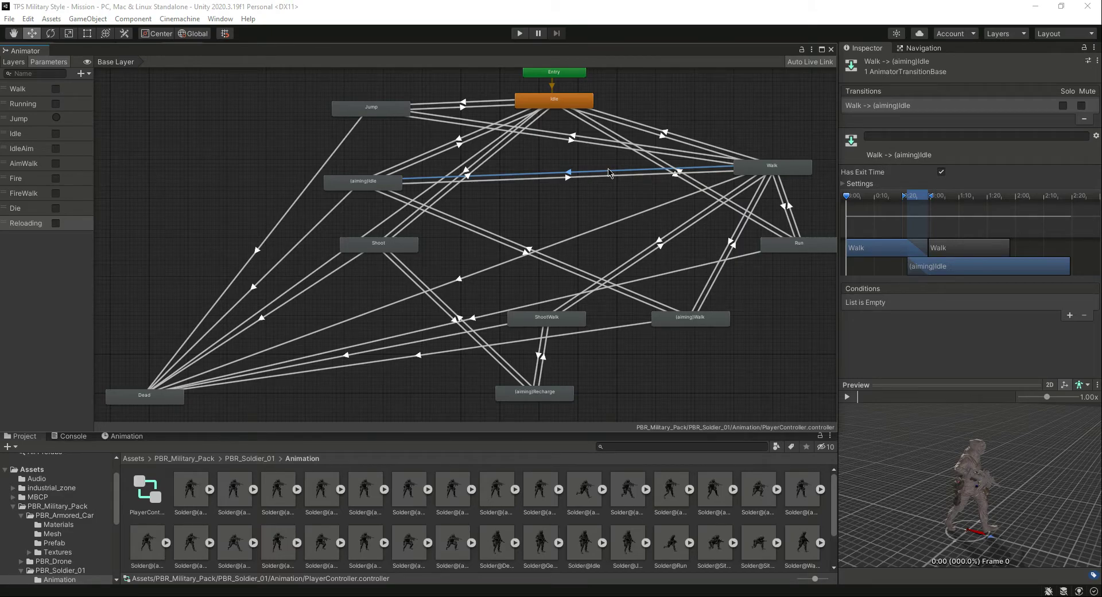
{"action": "left_click", "coordinate": [941, 172]}
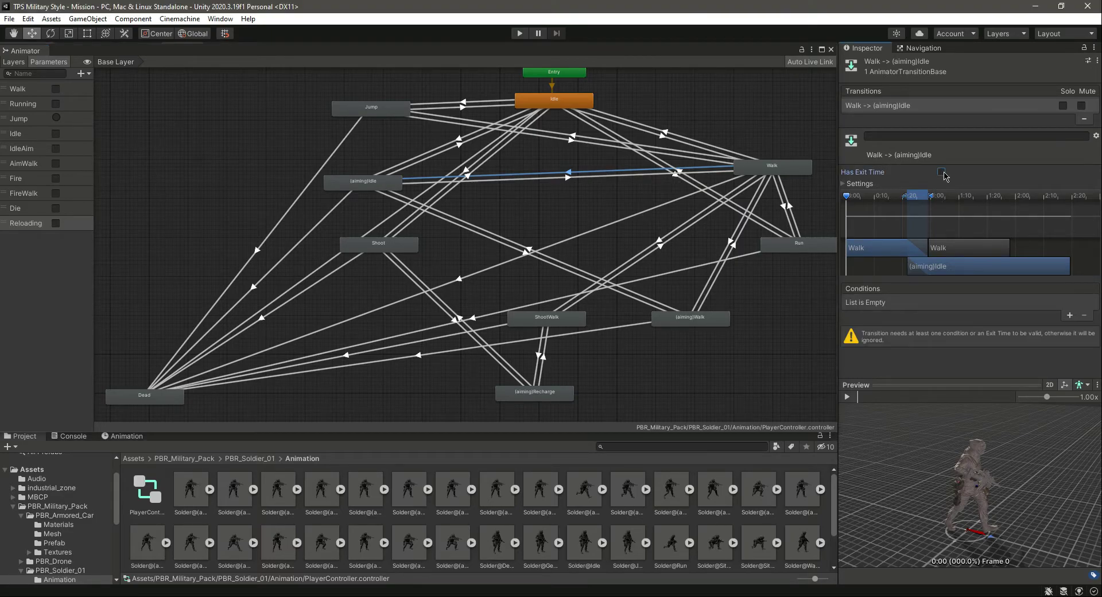
{"action": "left_click", "coordinate": [1068, 315]}
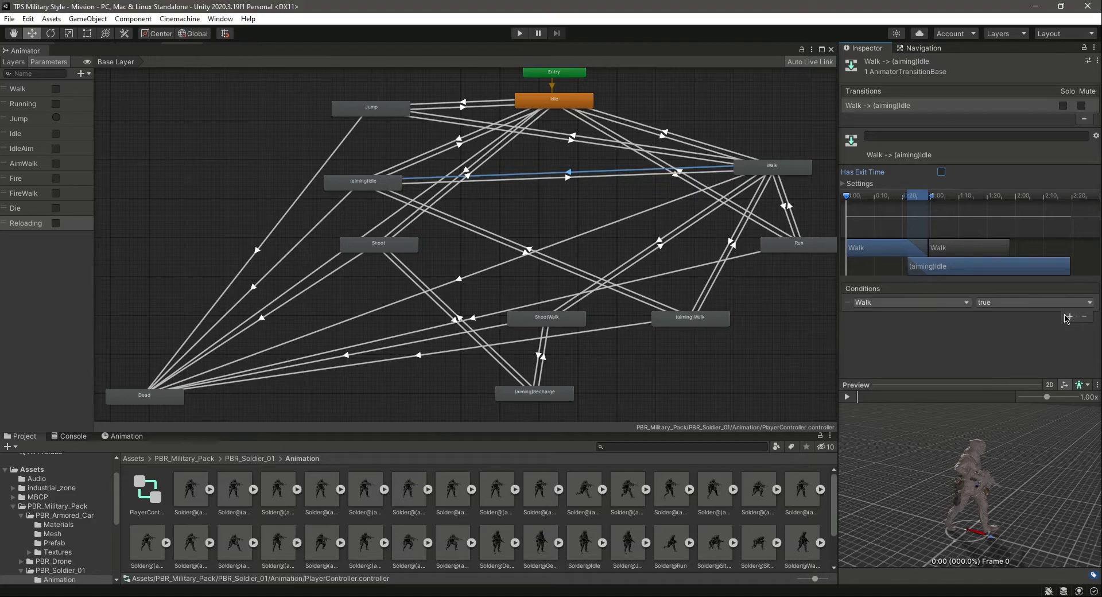
{"action": "left_click", "coordinate": [963, 308]}
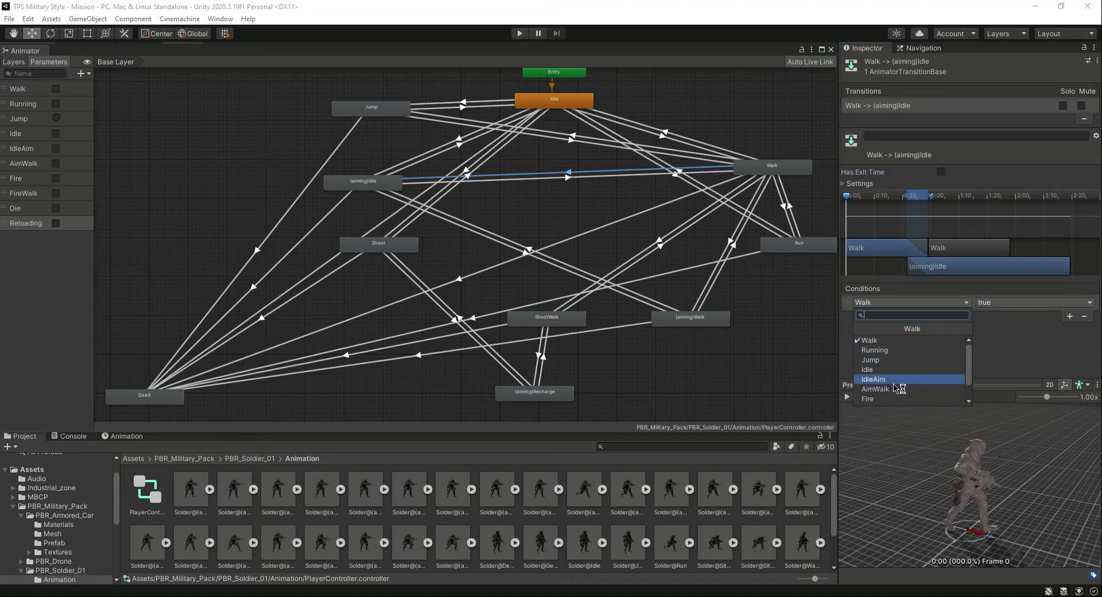
{"action": "left_click", "coordinate": [893, 383]}
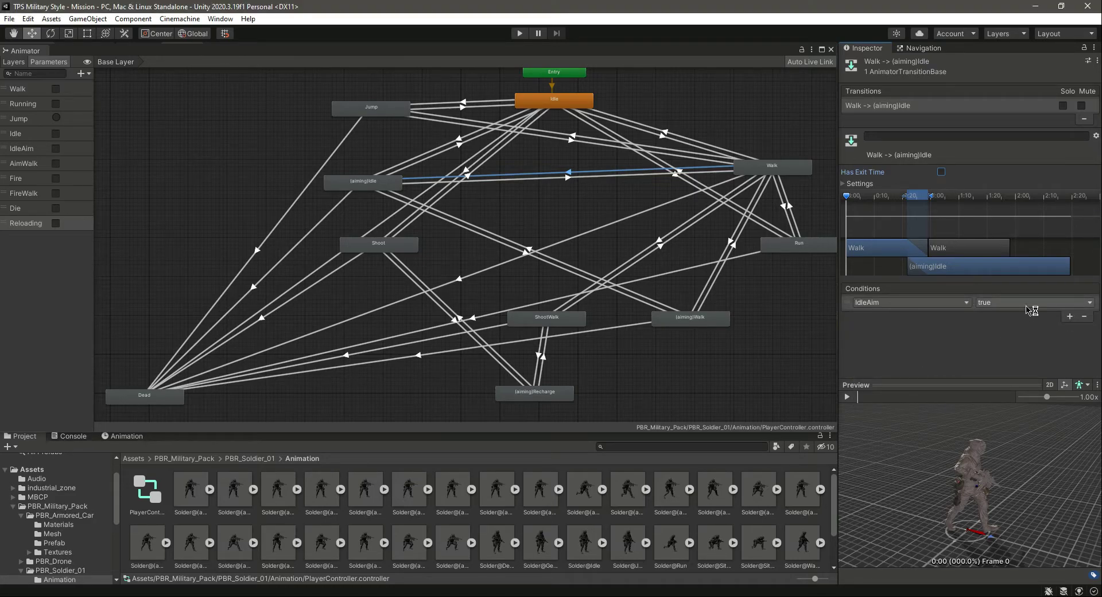
{"action": "left_click", "coordinate": [1069, 316]}
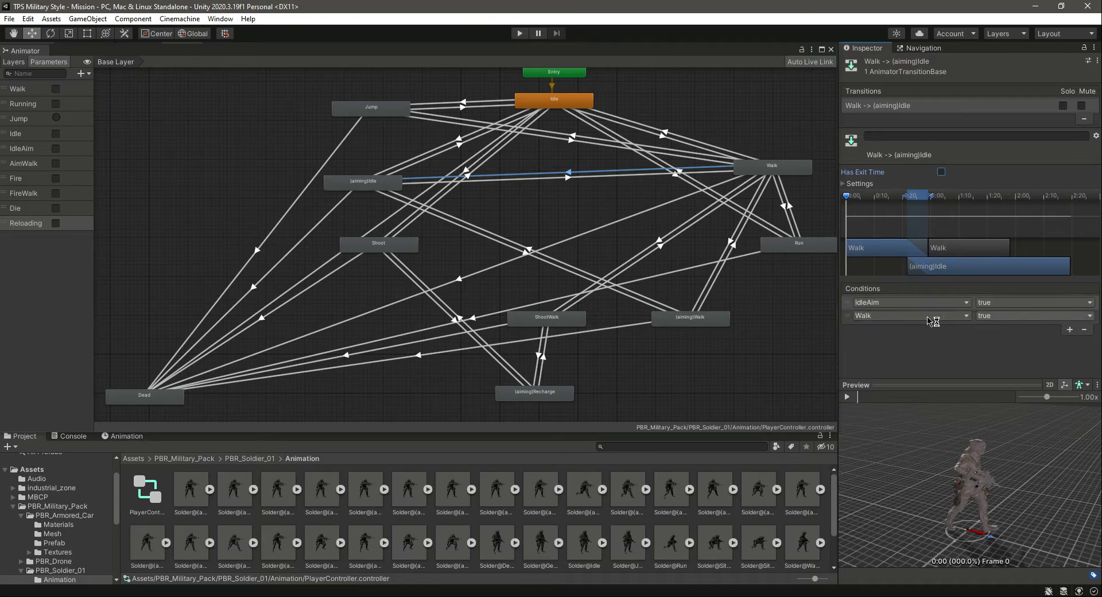
{"action": "left_click", "coordinate": [905, 317]}
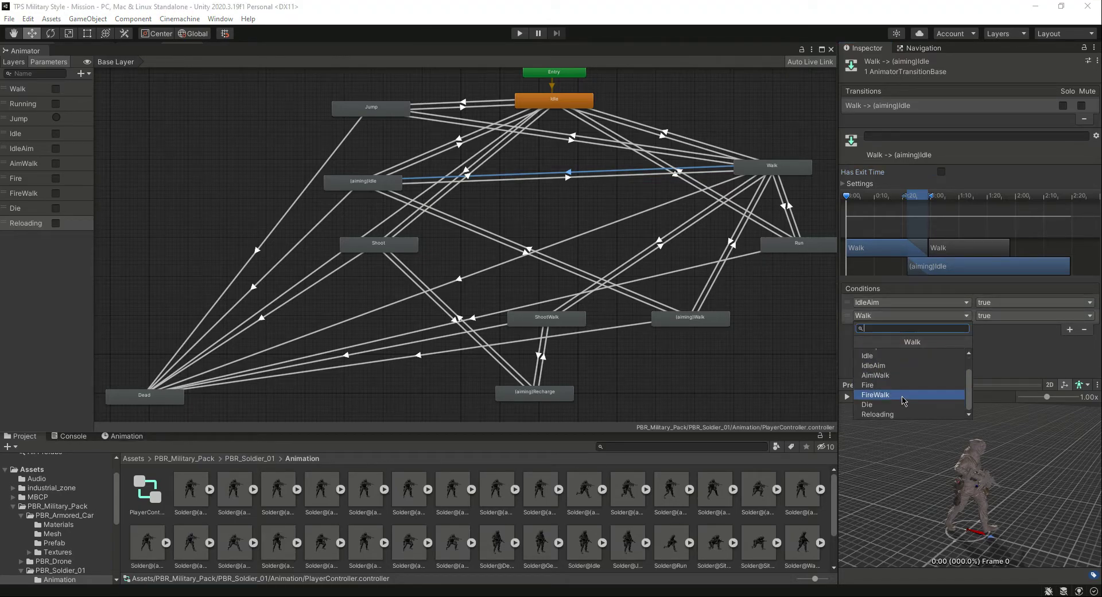
{"action": "left_click", "coordinate": [1023, 350]}
{"action": "left_click", "coordinate": [1013, 316]}
{"action": "left_click", "coordinate": [1008, 339]}
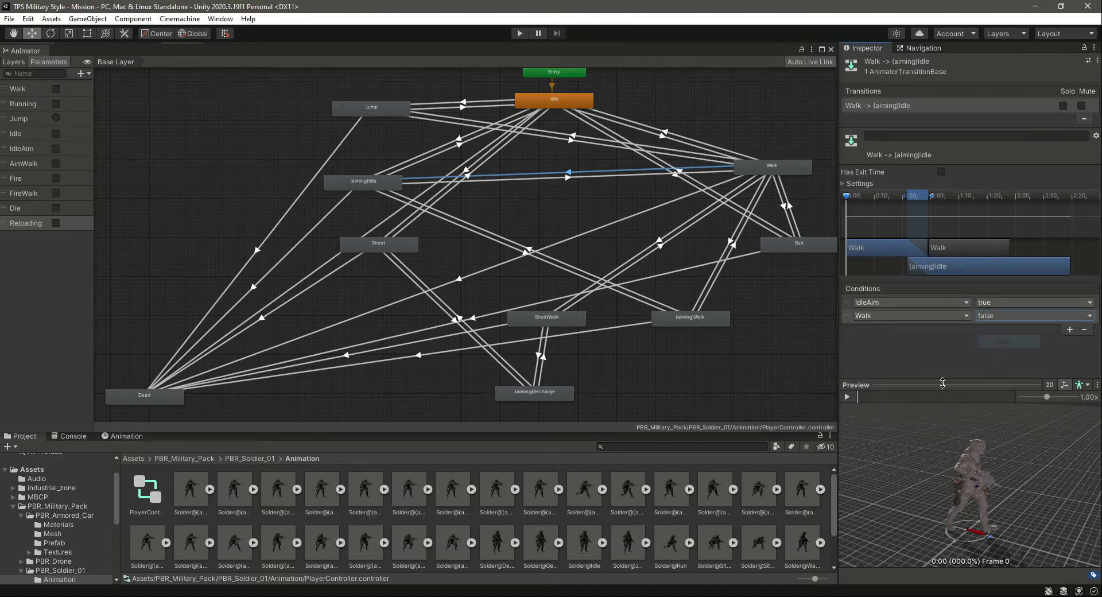
Preview the Walk to (aiming)Idle animation and review the conditions of the Jump to Walk and (aiming)Idle to Walk transitions
{"action": "left_click", "coordinate": [589, 178]}
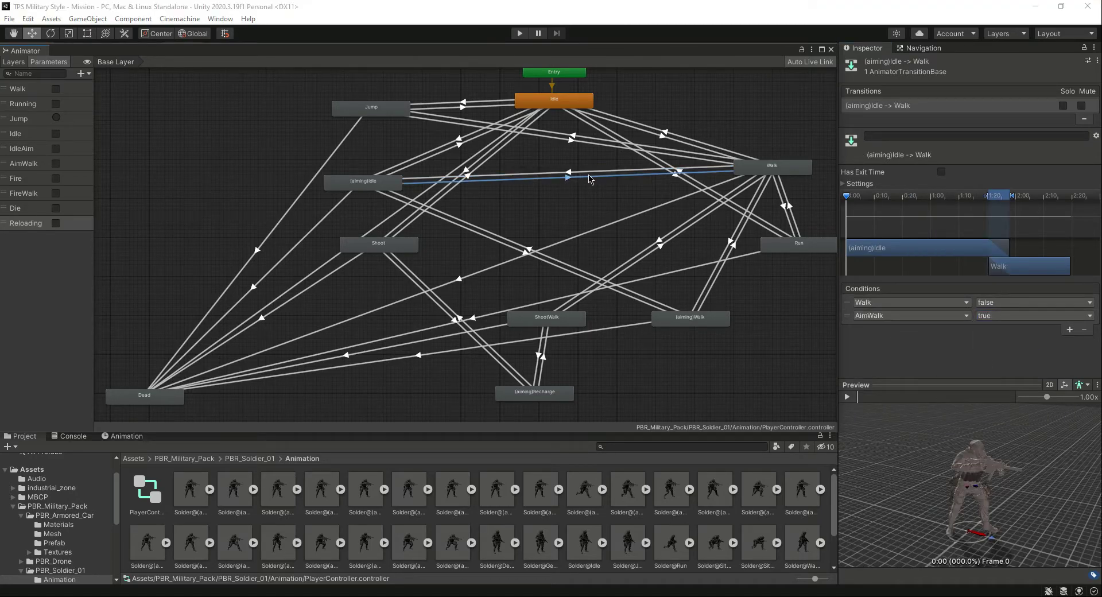
{"action": "left_click", "coordinate": [594, 173]}
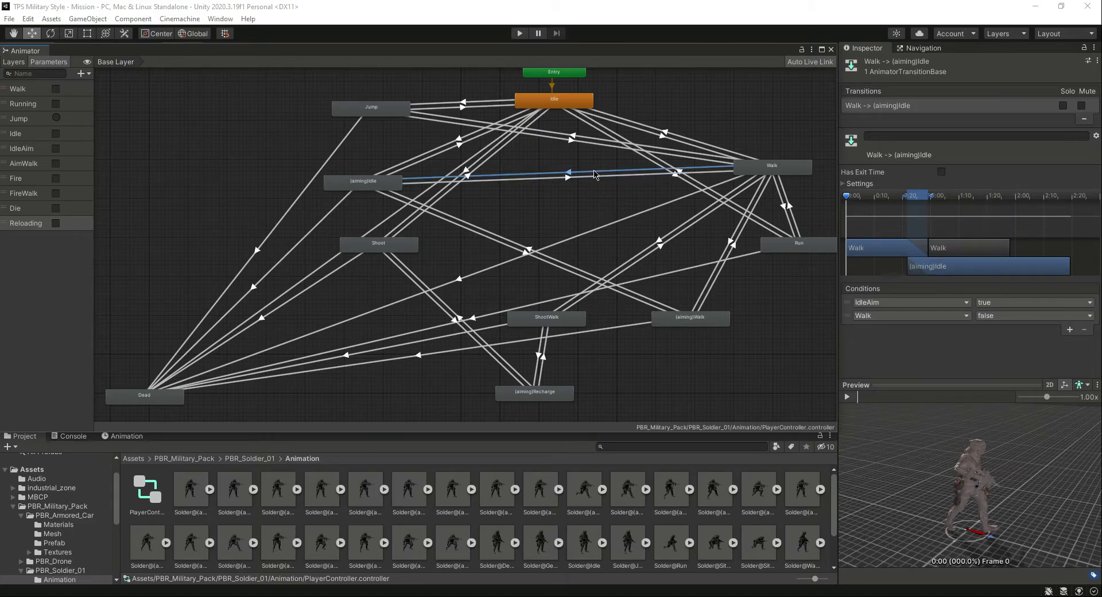
{"action": "left_click", "coordinate": [846, 397]}
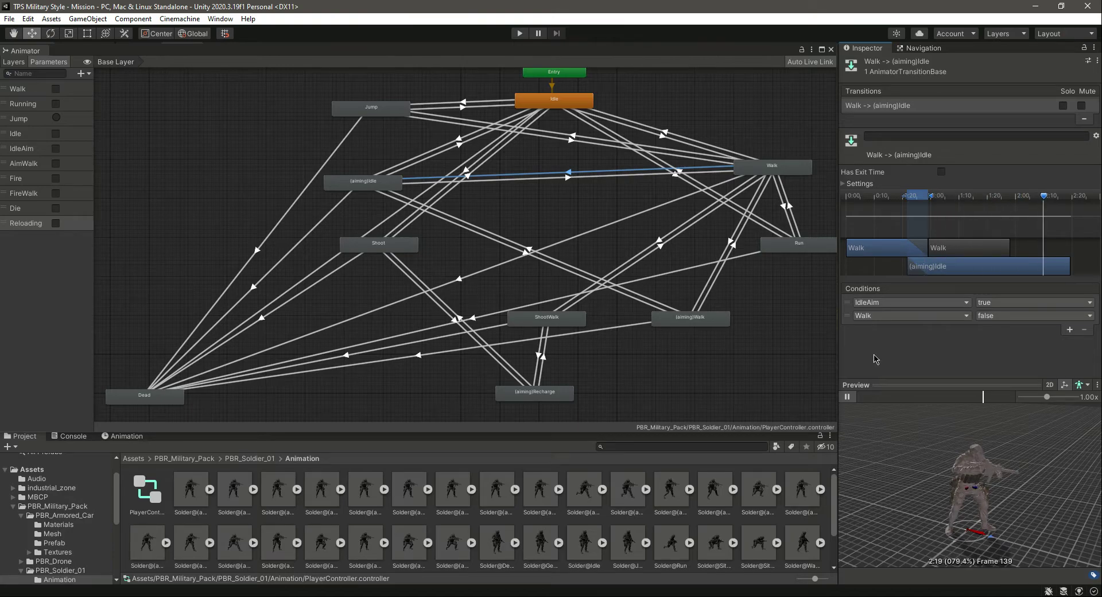
{"action": "left_click", "coordinate": [848, 397]}
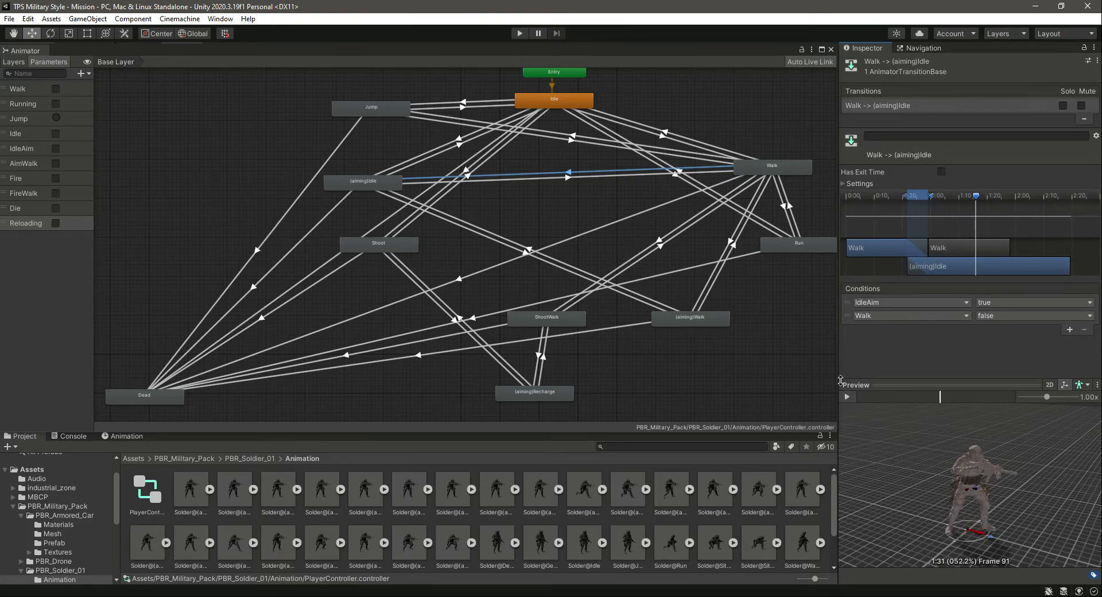
{"action": "left_click", "coordinate": [560, 140]}
{"action": "left_click", "coordinate": [560, 143]}
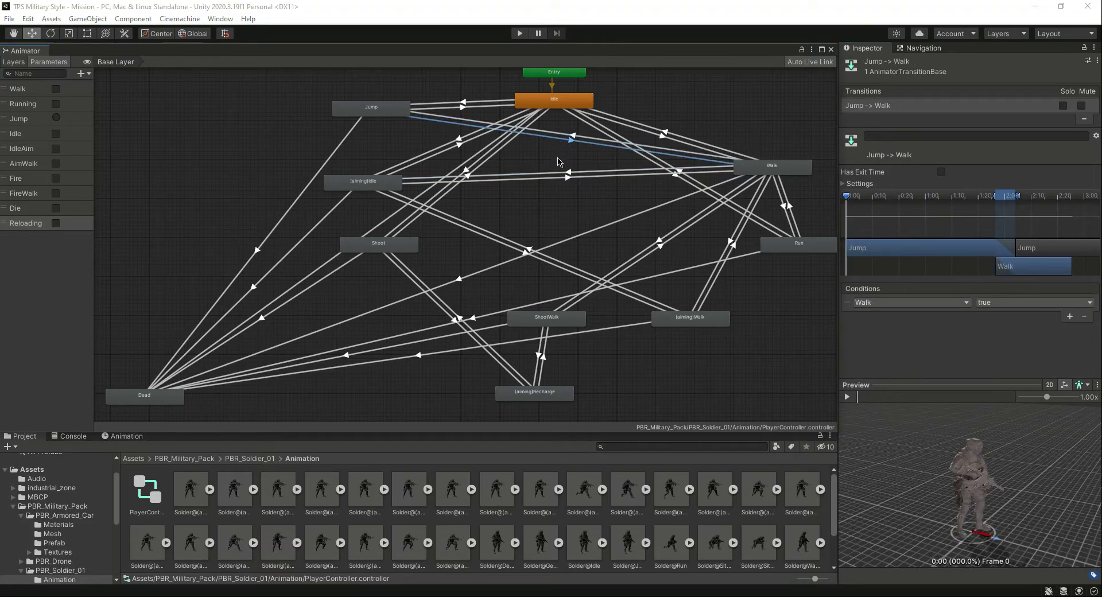
{"action": "left_click", "coordinate": [544, 178]}
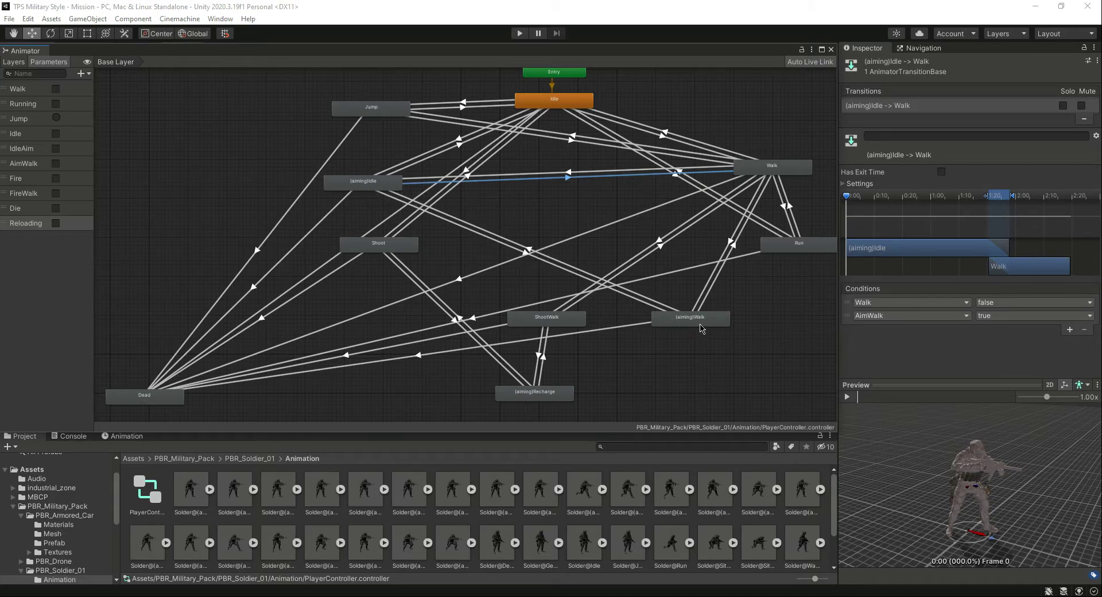
Make the (aiming)Idle to (aiming)Walk transition use the conditions AimWalk true and IdleAim true without Has Exit Time, and preview its animation
{"action": "left_click", "coordinate": [497, 244]}
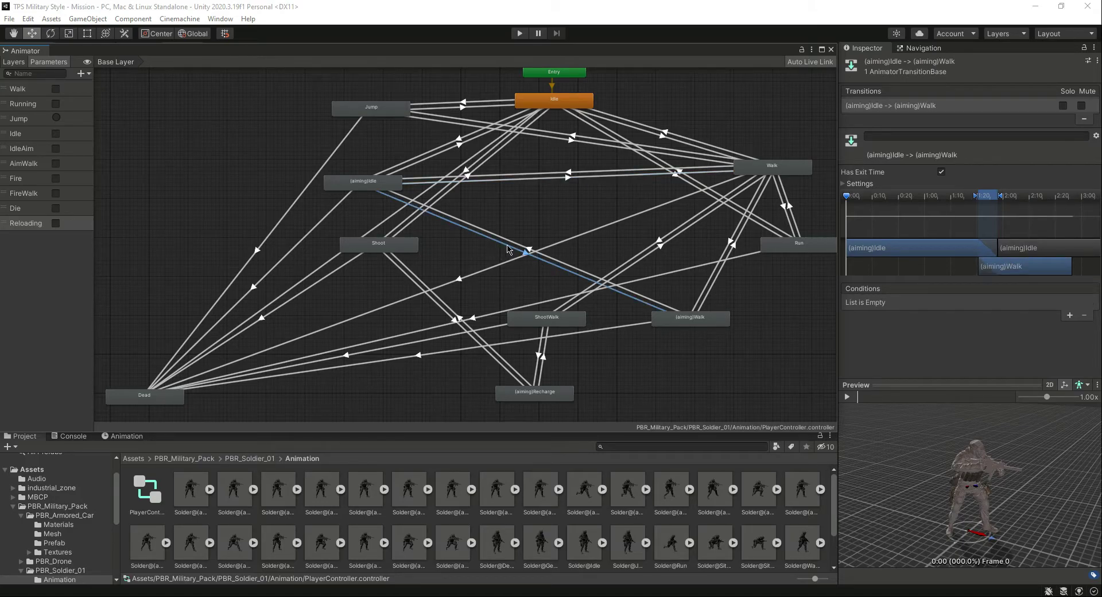
{"action": "left_click", "coordinate": [940, 171]}
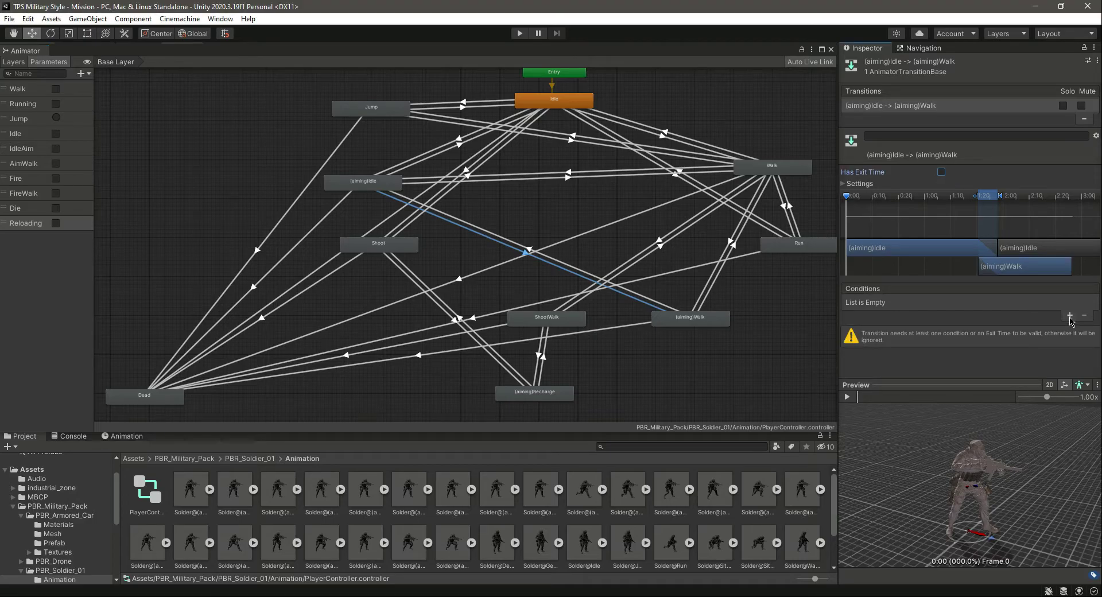
{"action": "left_click", "coordinate": [1069, 316]}
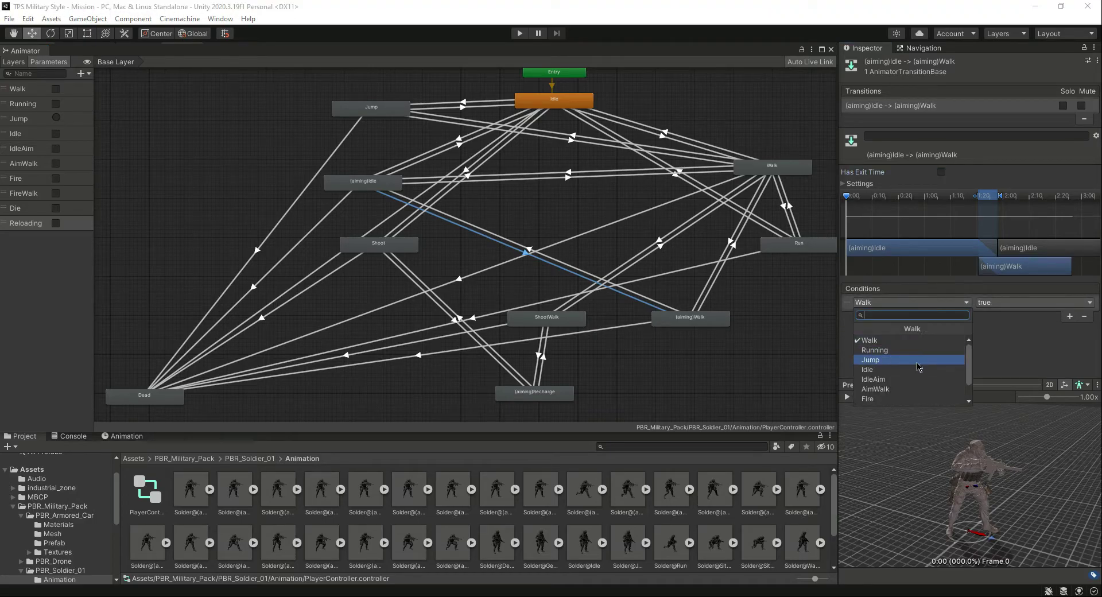
{"action": "left_click", "coordinate": [924, 389]}
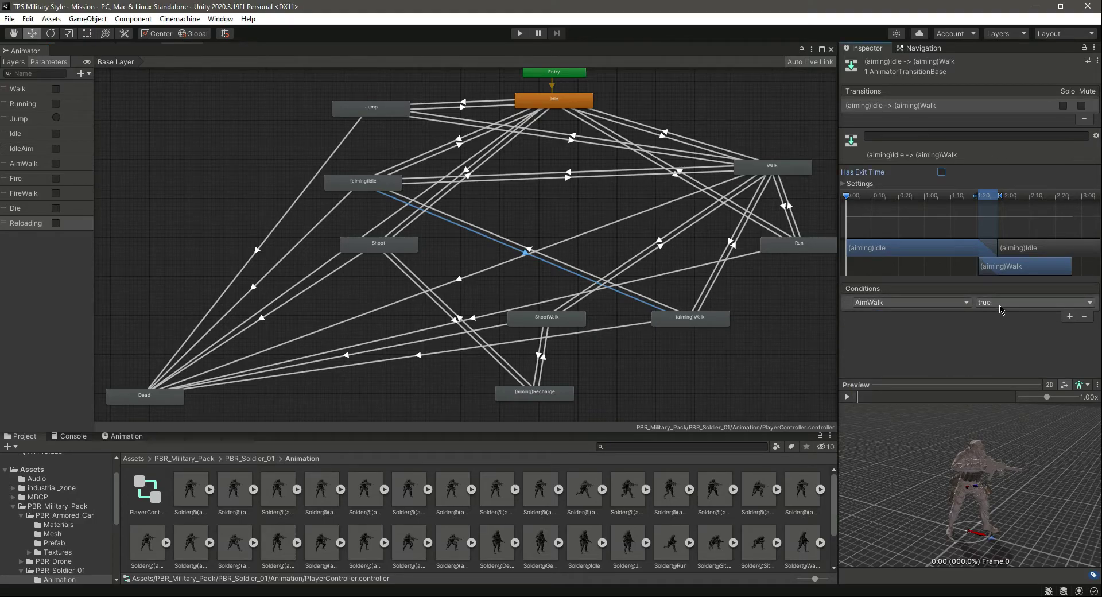
{"action": "left_click", "coordinate": [1069, 316]}
{"action": "left_click", "coordinate": [915, 316]}
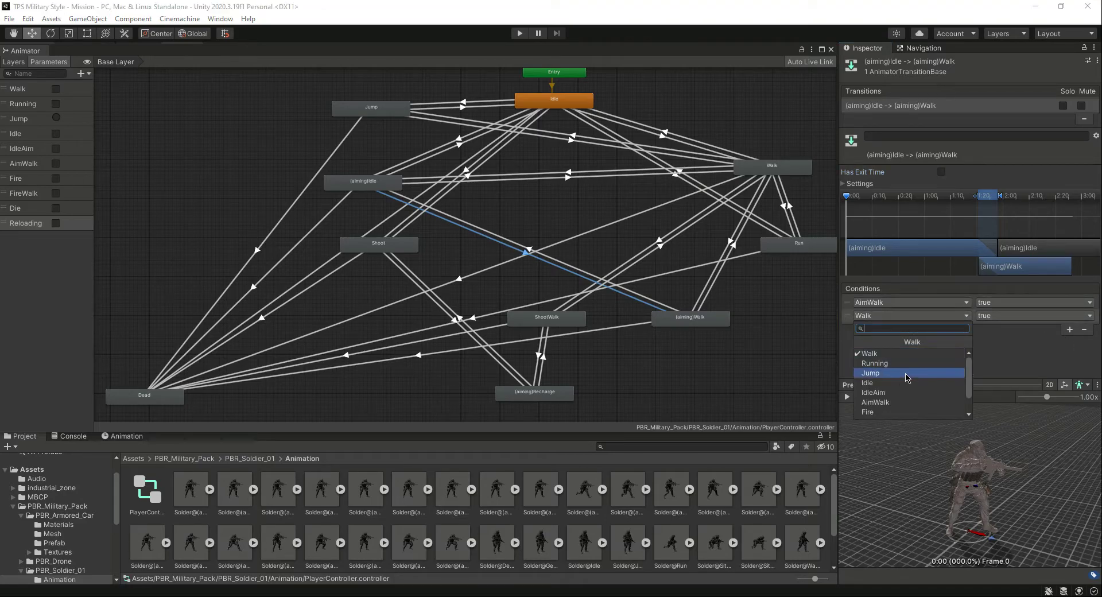
{"action": "left_click", "coordinate": [899, 392]}
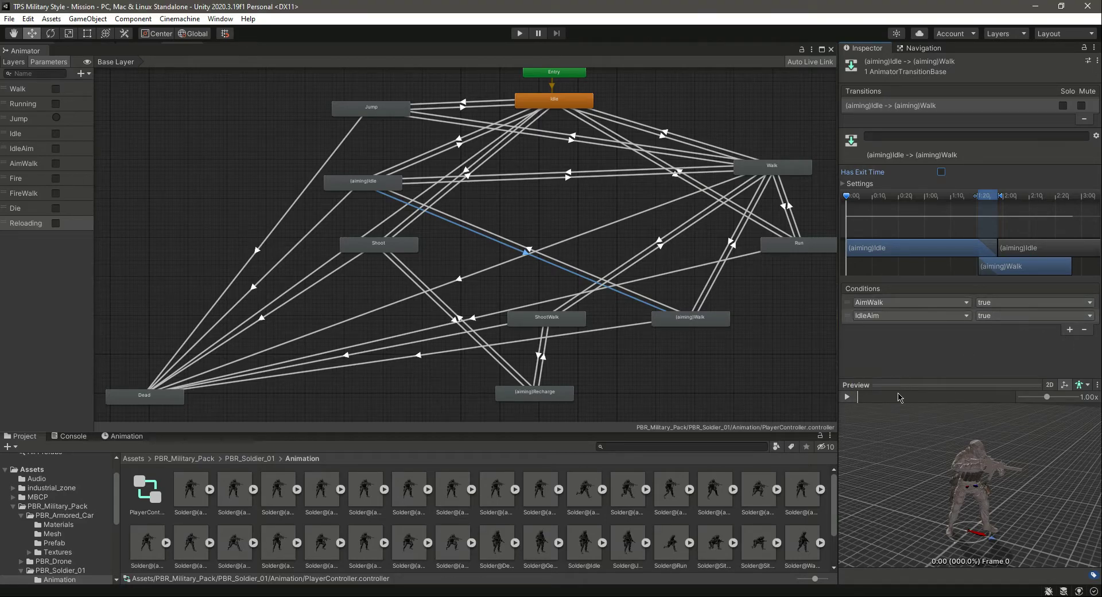
{"action": "left_click", "coordinate": [848, 397]}
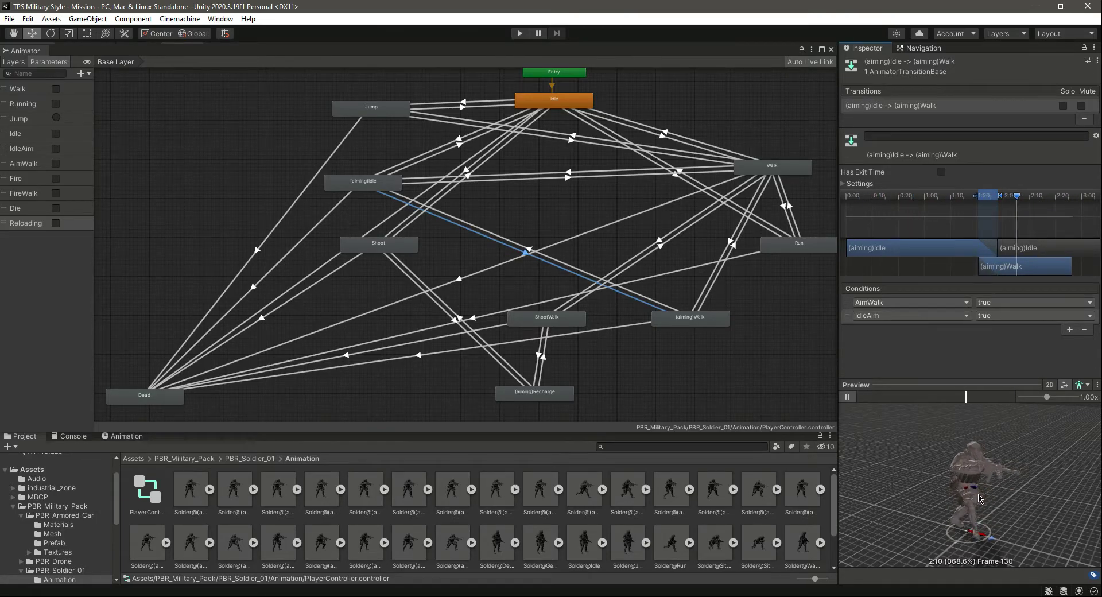
Make the (aiming)Walk to (aiming)Idle transition use the condition AimWalk false without Has Exit Time, and preview its animation
{"action": "left_click", "coordinate": [556, 263]}
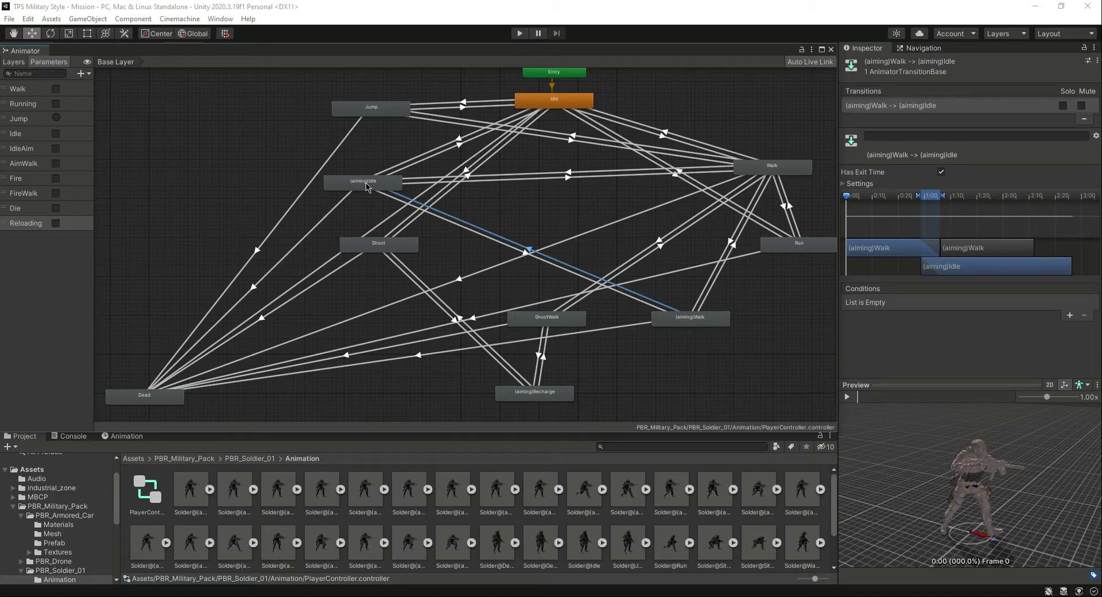
{"action": "left_click", "coordinate": [941, 171]}
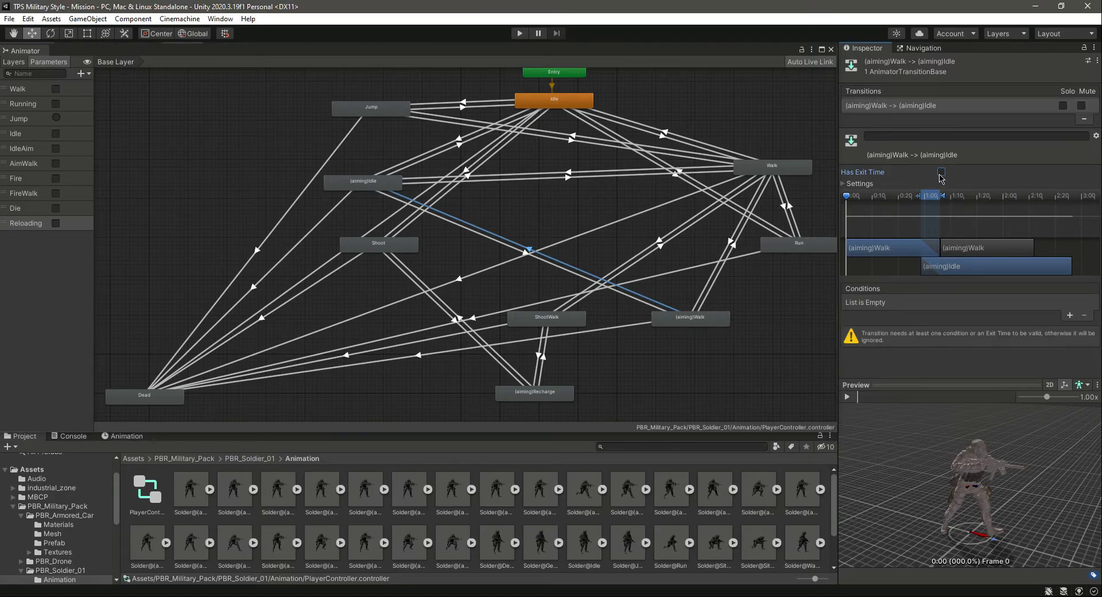
{"action": "left_click", "coordinate": [1069, 315]}
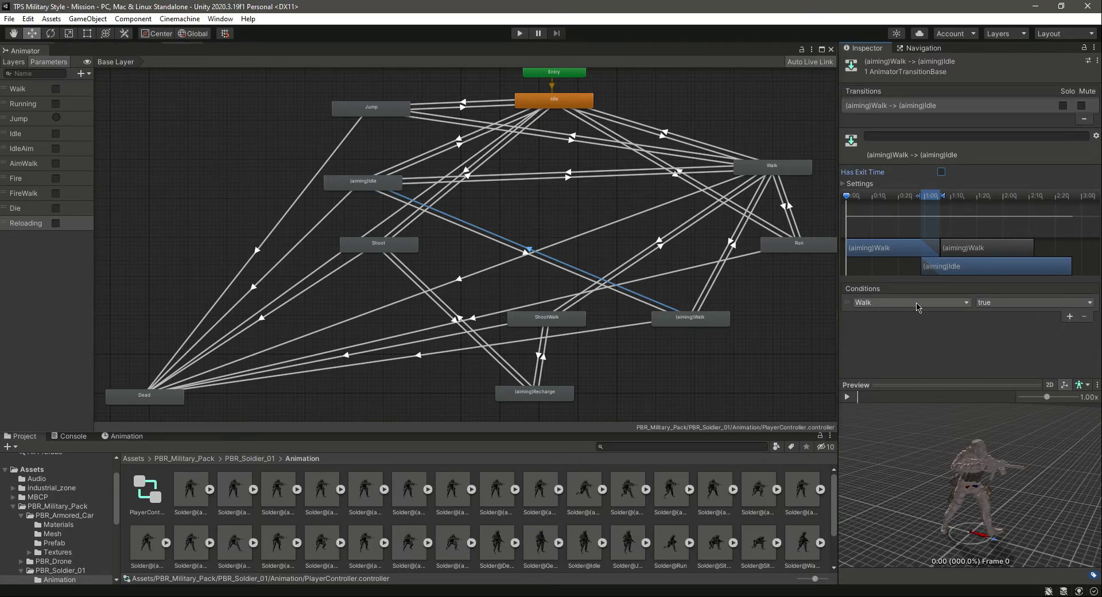
{"action": "left_click", "coordinate": [918, 303]}
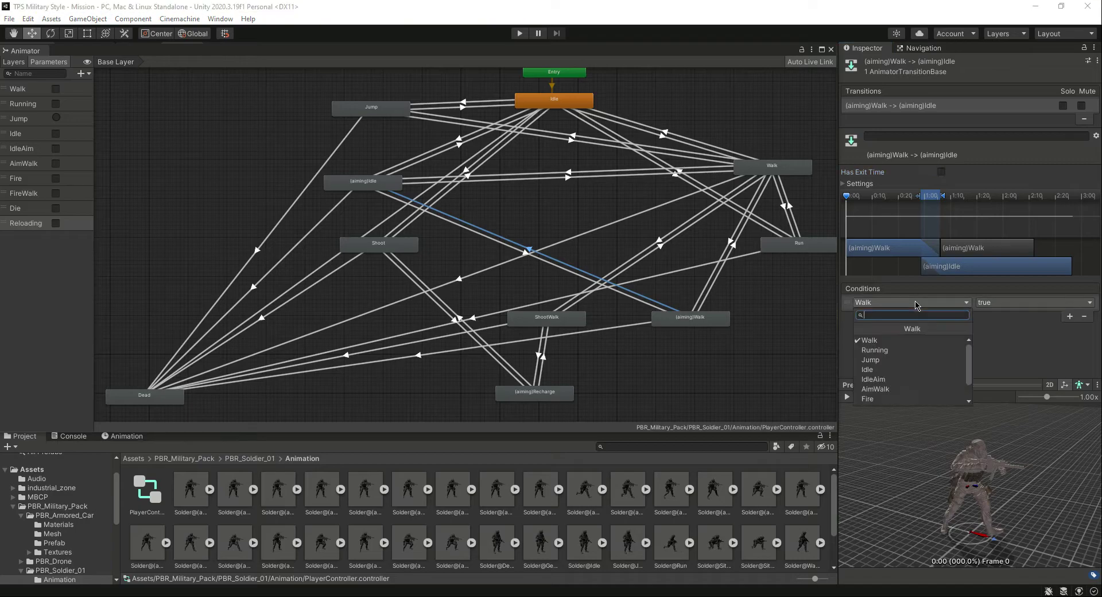
{"action": "left_click", "coordinate": [906, 388]}
{"action": "left_click", "coordinate": [1015, 306]}
{"action": "left_click", "coordinate": [992, 330]}
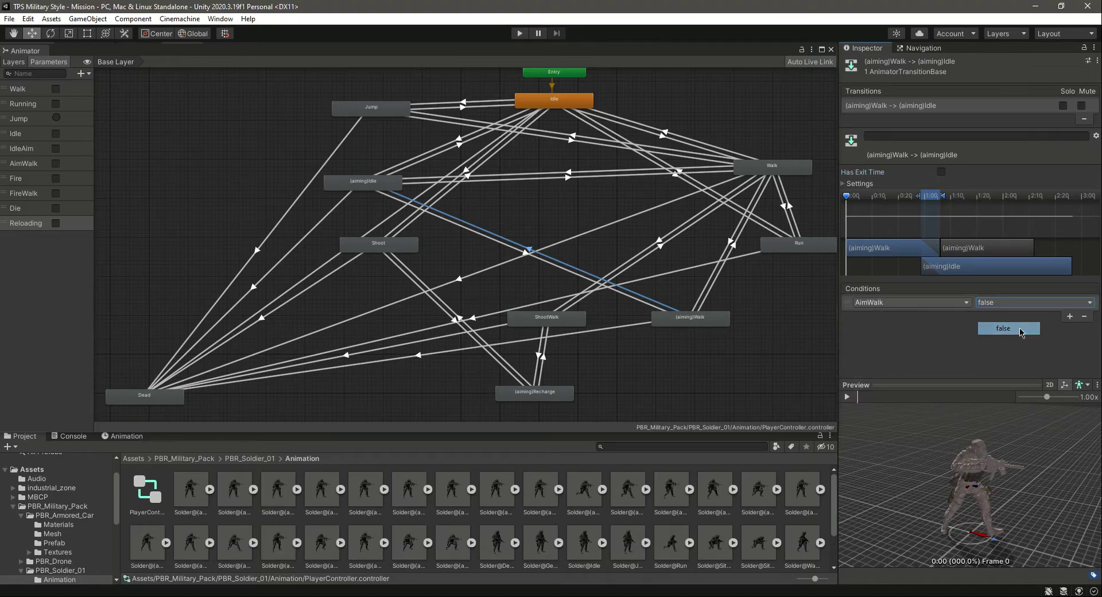
{"action": "left_click", "coordinate": [849, 396]}
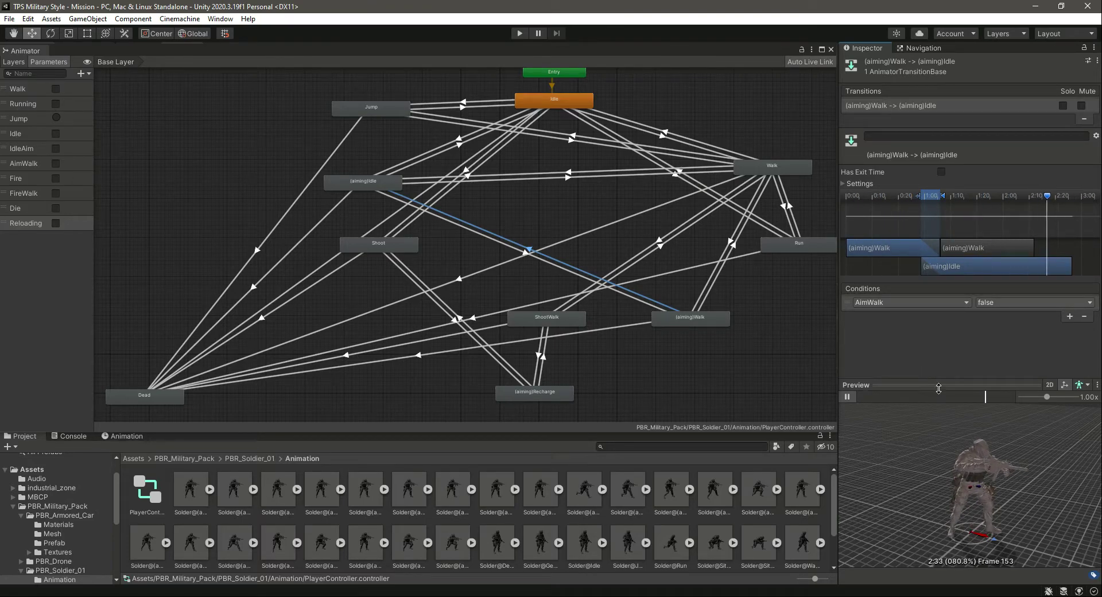
Stop the preview and move the (aiming)Recharge state slightly lower in the graph
{"action": "left_click", "coordinate": [847, 396]}
{"action": "left_click", "coordinate": [557, 269]}
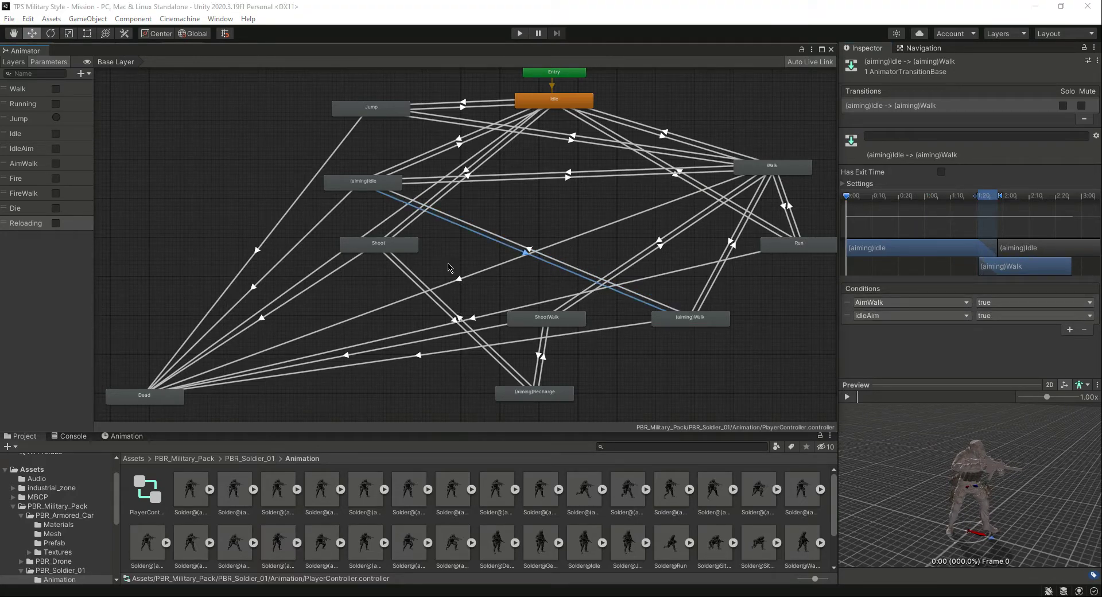
{"action": "left_click", "coordinate": [438, 309]}
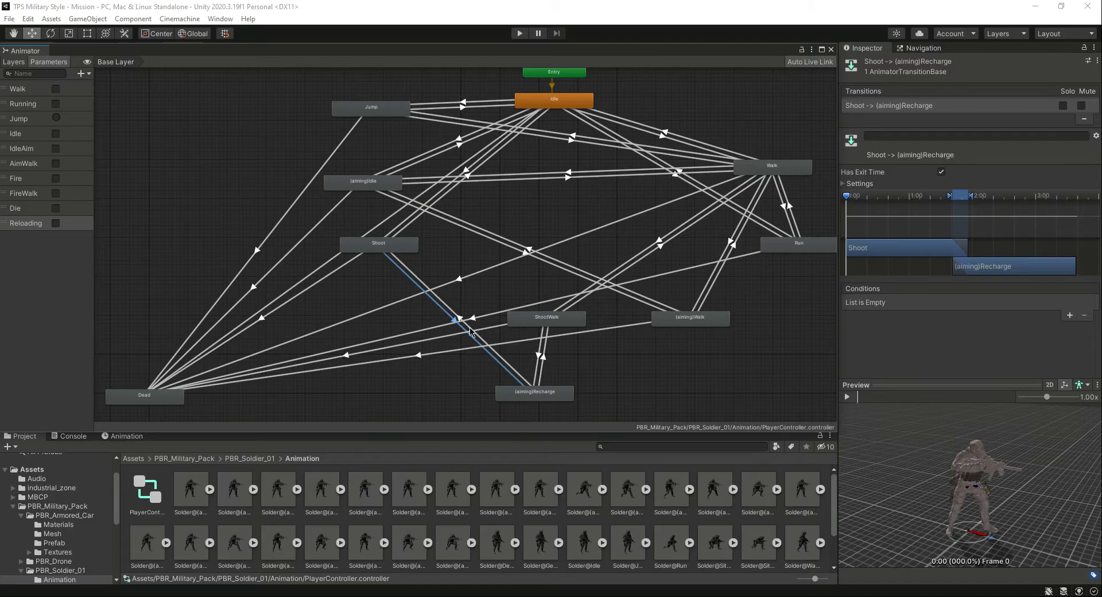
{"action": "left_click_drag", "start_coordinate": [540, 396], "coordinate": [547, 411]}
Make the Shoot to (aiming)Recharge transition use the condition Reloading true without Has Exit Time
{"action": "left_click", "coordinate": [441, 313]}
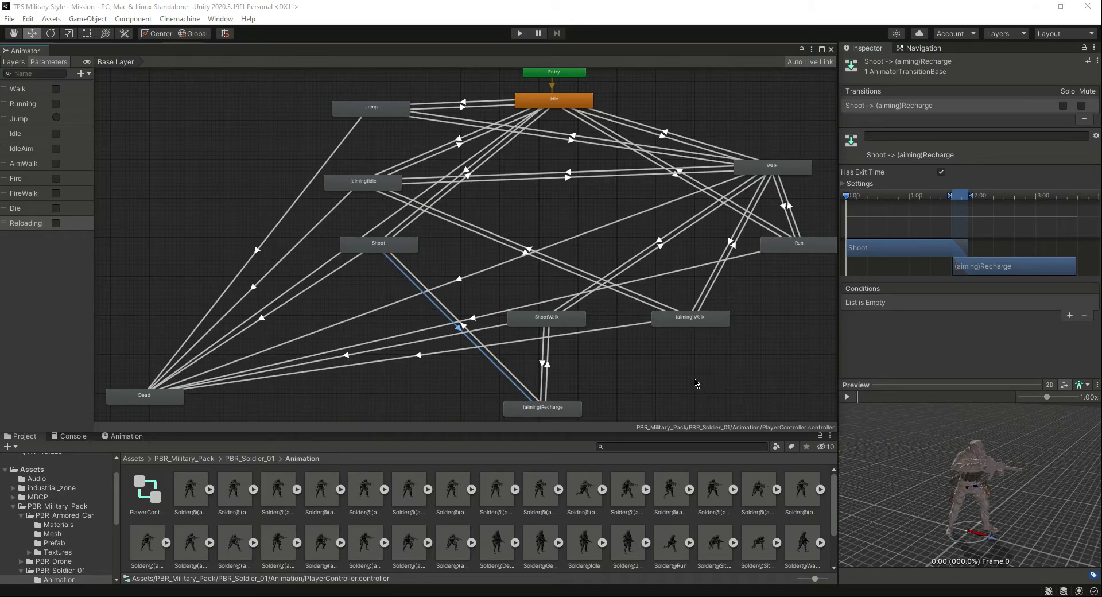
{"action": "left_click", "coordinate": [941, 172]}
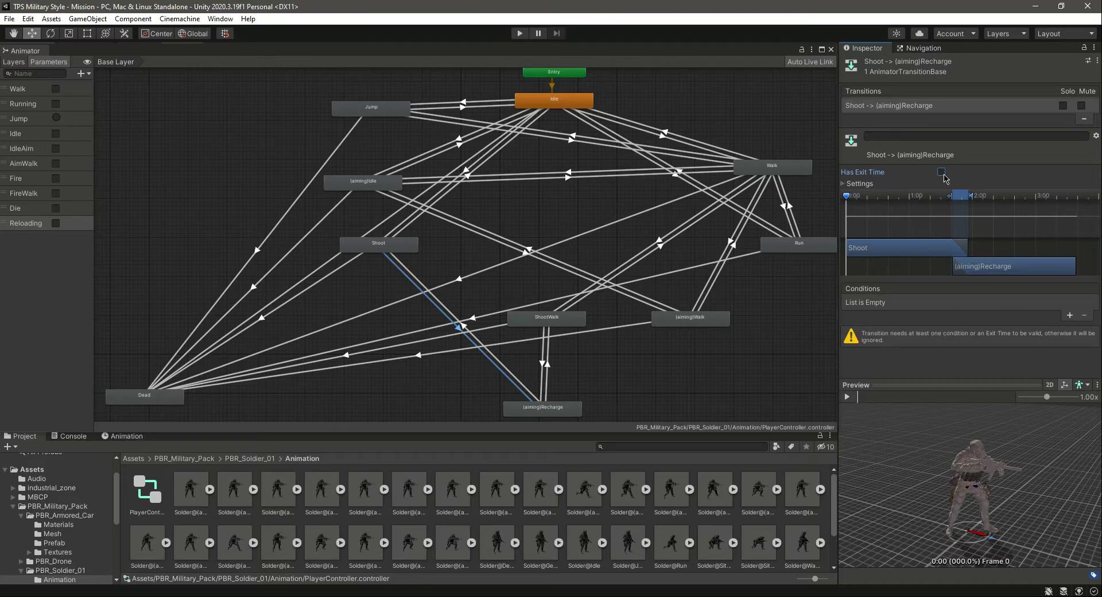
{"action": "left_click", "coordinate": [1069, 315]}
{"action": "left_click", "coordinate": [935, 302]}
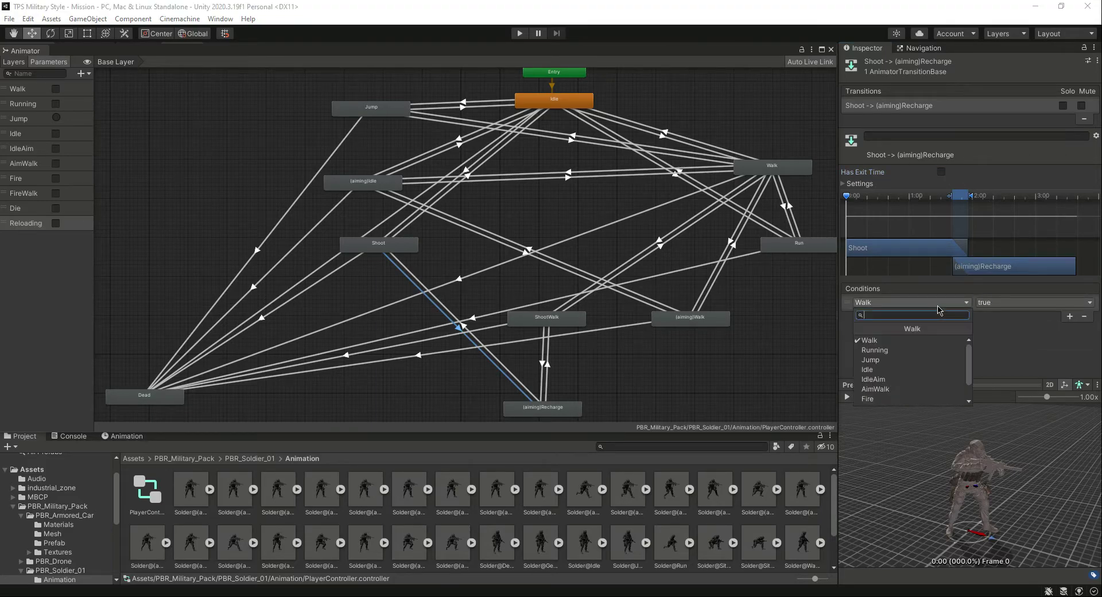
{"action": "scroll", "coordinate": [915, 392], "scroll_direction": "down", "scroll_amount": 2}
{"action": "left_click", "coordinate": [894, 399]}
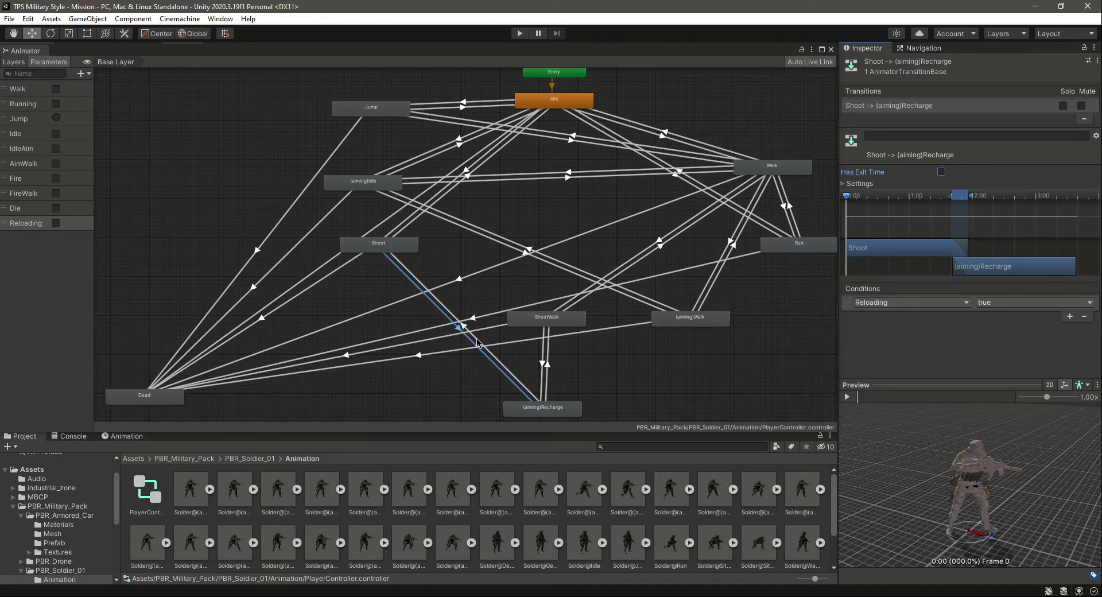
Make the (aiming)Recharge to Shoot transition use the condition Reloading false without Has Exit Time, and preview its animation
{"action": "left_click", "coordinate": [476, 342]}
{"action": "left_click", "coordinate": [941, 172]}
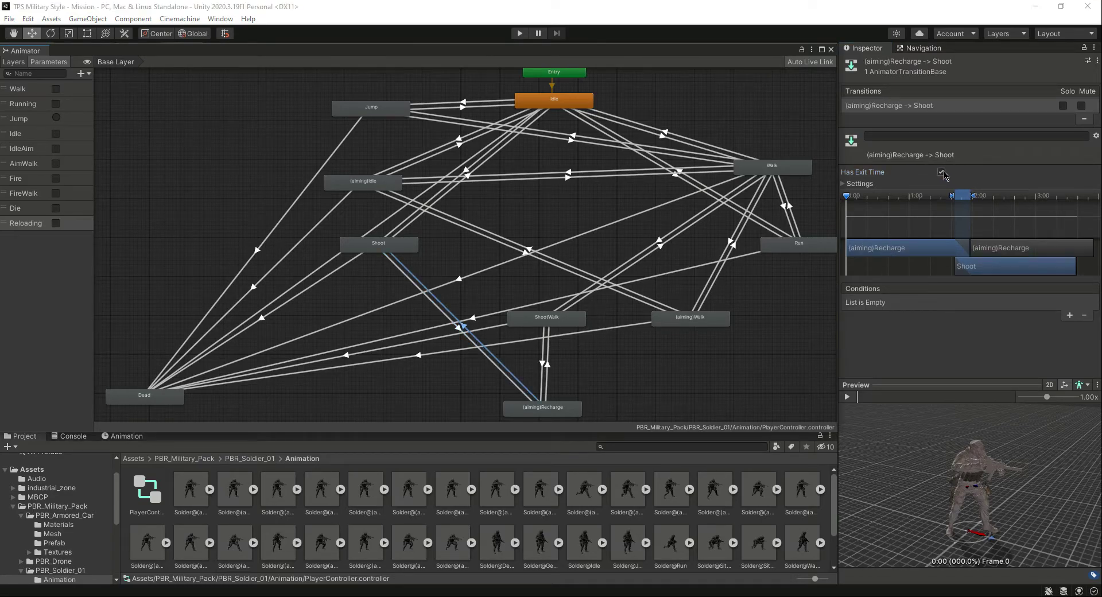
{"action": "left_click", "coordinate": [1069, 315]}
{"action": "left_click", "coordinate": [929, 302]}
{"action": "scroll", "coordinate": [925, 379], "scroll_direction": "down", "scroll_amount": 2}
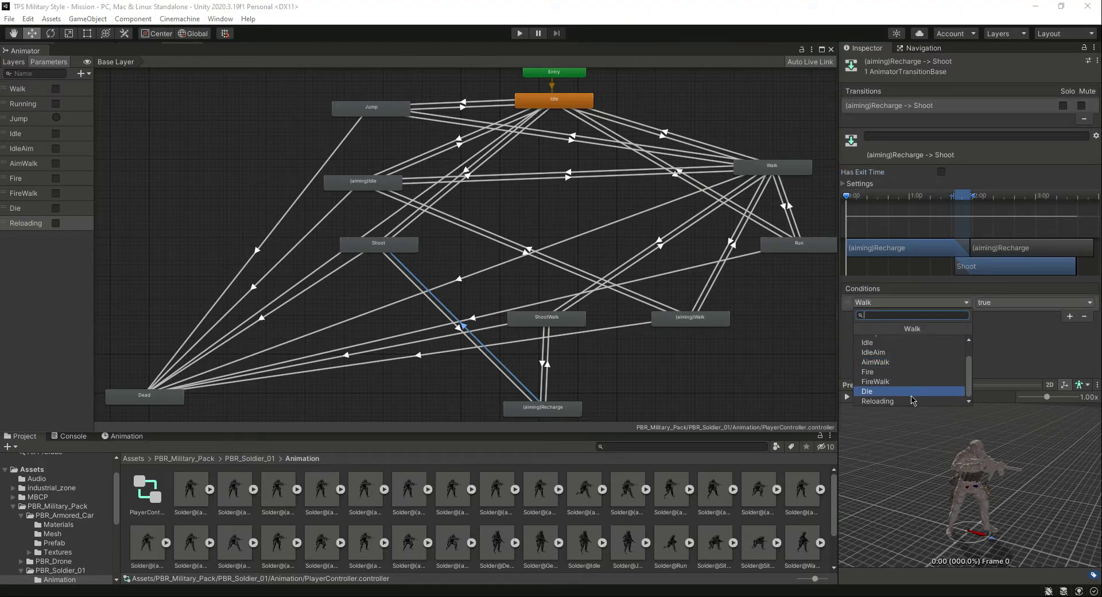
{"action": "left_click", "coordinate": [915, 400]}
{"action": "left_click", "coordinate": [1010, 302]}
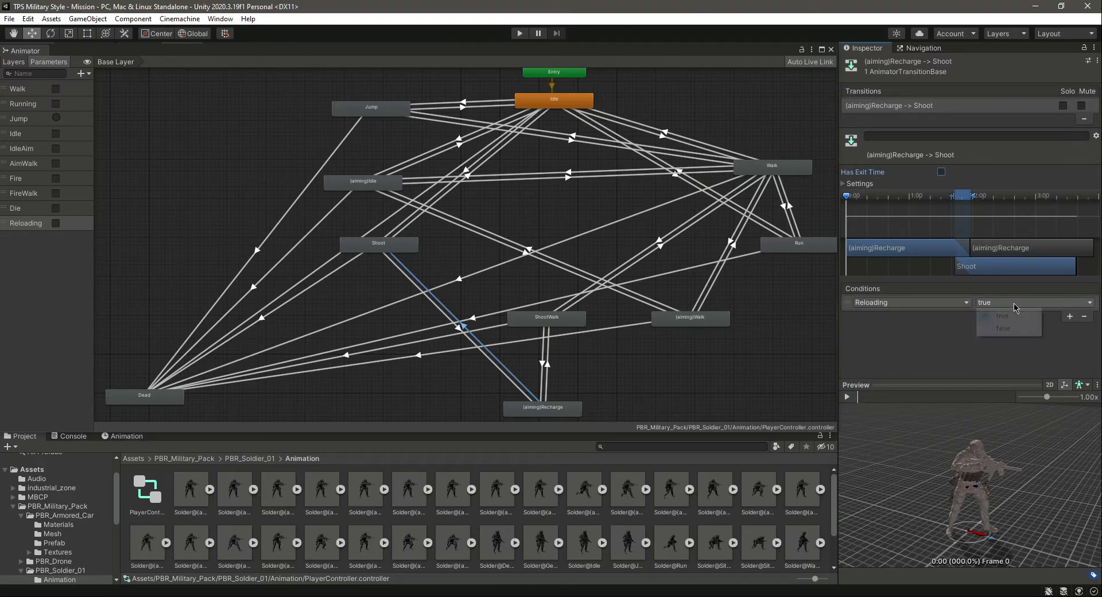
{"action": "left_click", "coordinate": [1001, 329]}
{"action": "left_click", "coordinate": [848, 397]}
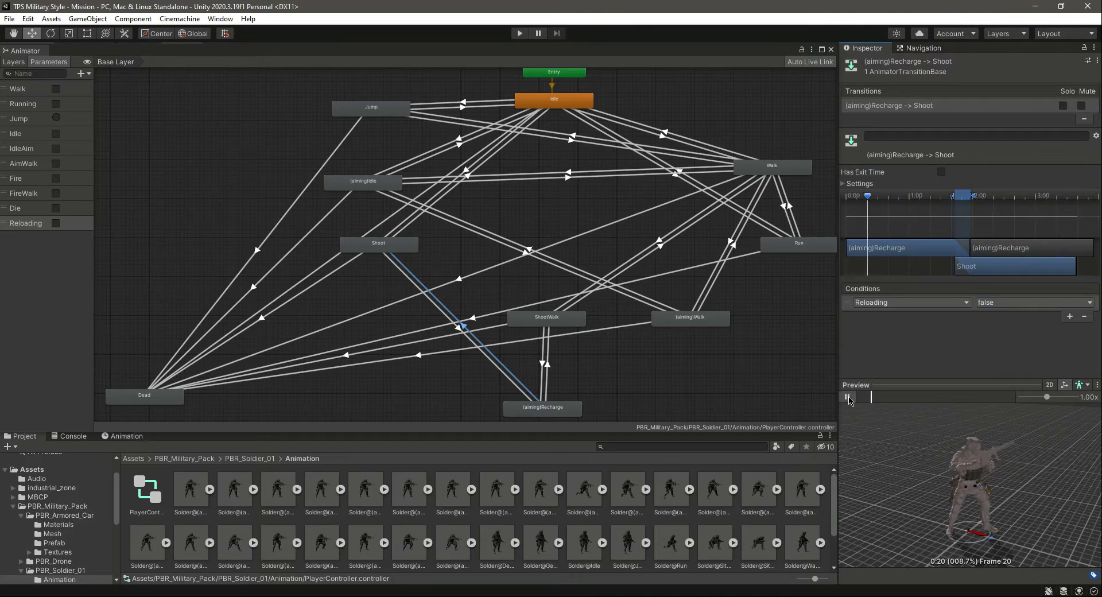
{"action": "left_click", "coordinate": [848, 397]}
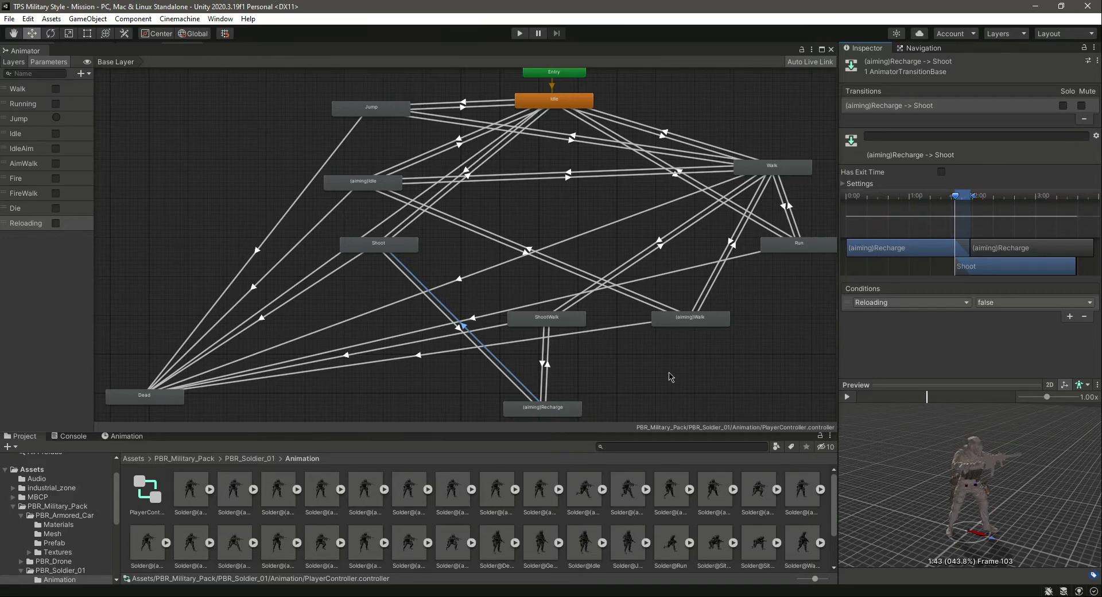
Preview the ShootWalk to (aiming)Recharge transition and make it use the condition Reloading true without Has Exit Time
{"action": "left_click", "coordinate": [544, 352]}
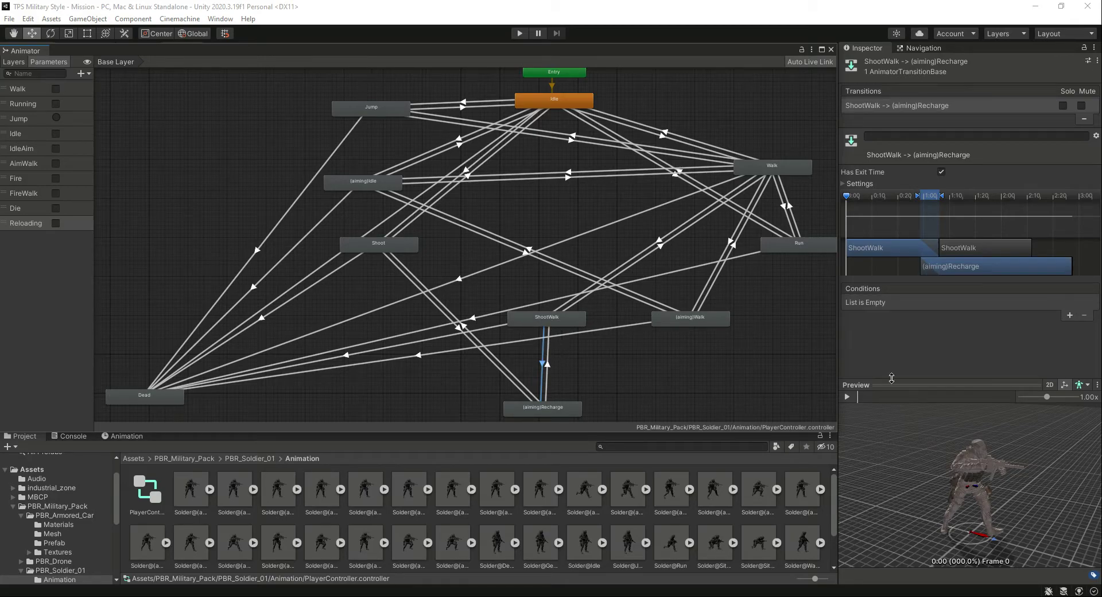
{"action": "left_click", "coordinate": [848, 396]}
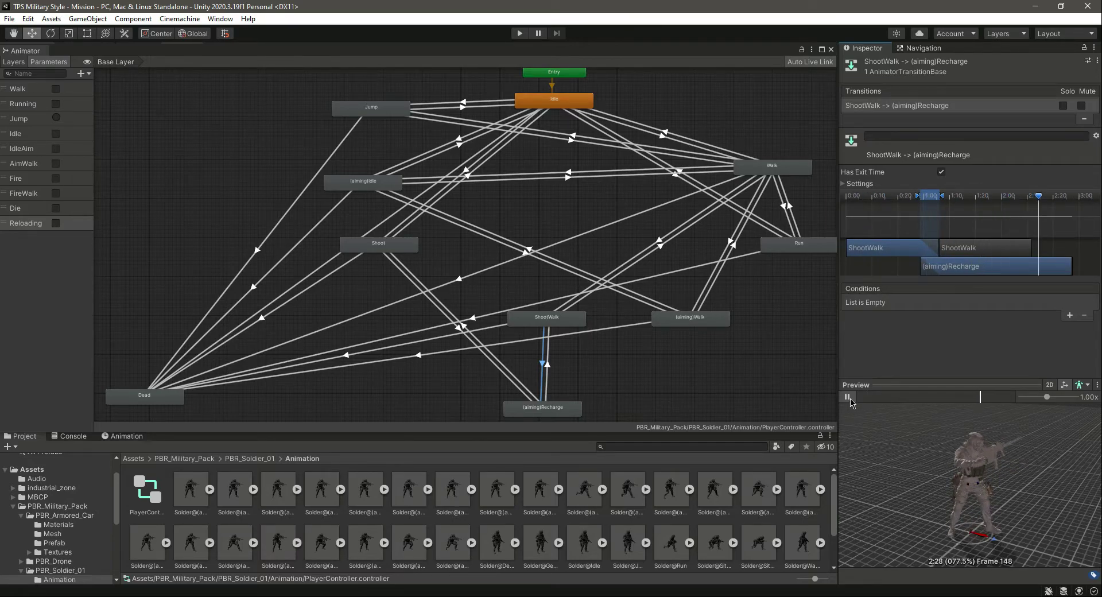
{"action": "left_click", "coordinate": [940, 172]}
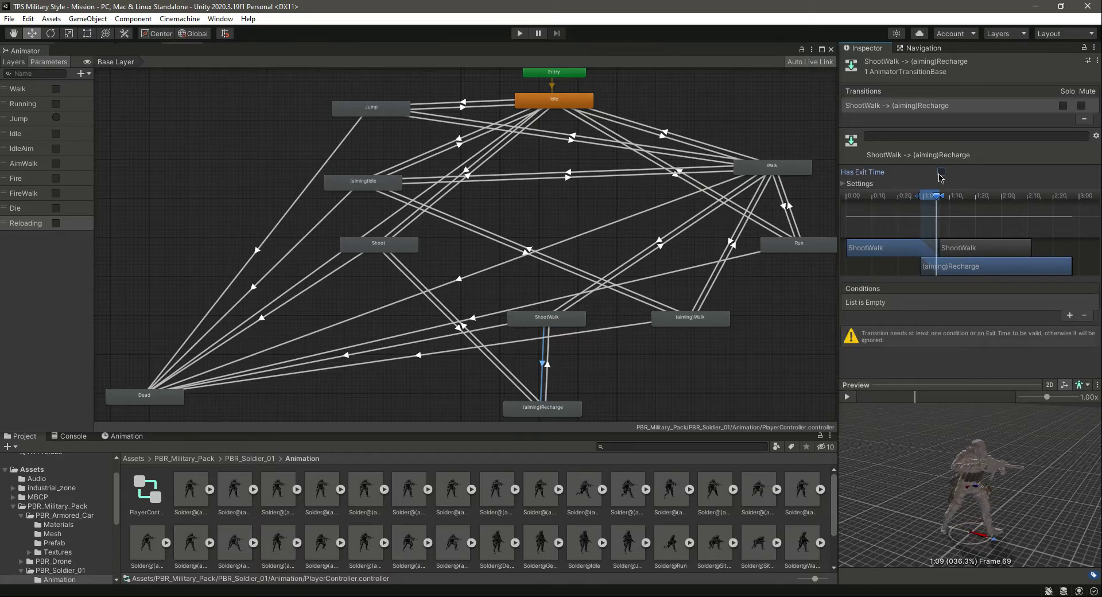
{"action": "left_click", "coordinate": [1070, 315]}
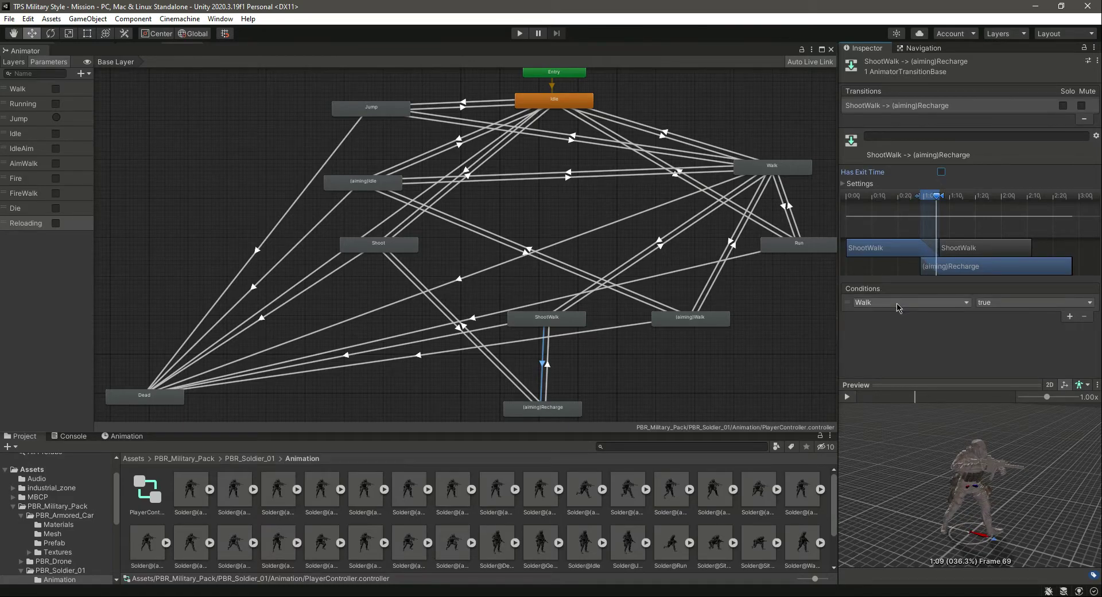
{"action": "left_click", "coordinate": [909, 302]}
{"action": "left_click", "coordinate": [889, 413]}
{"action": "left_click", "coordinate": [941, 302]}
{"action": "left_click", "coordinate": [905, 382]}
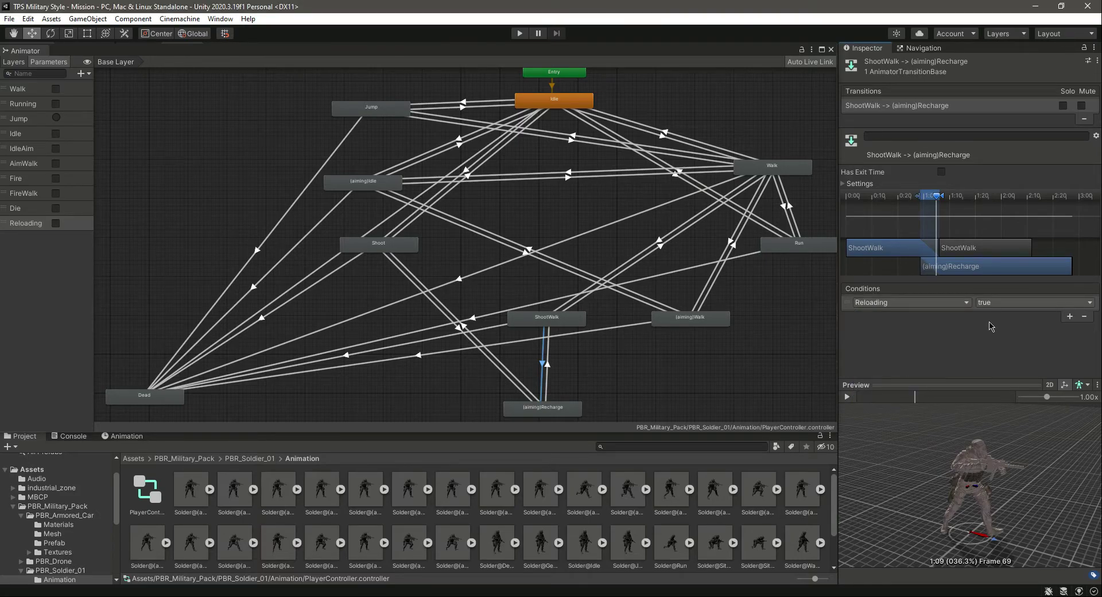
Make the (aiming)Recharge to ShootWalk transition use the condition Reloading false without Has Exit Time, and preview its animation
{"action": "left_click", "coordinate": [548, 382]}
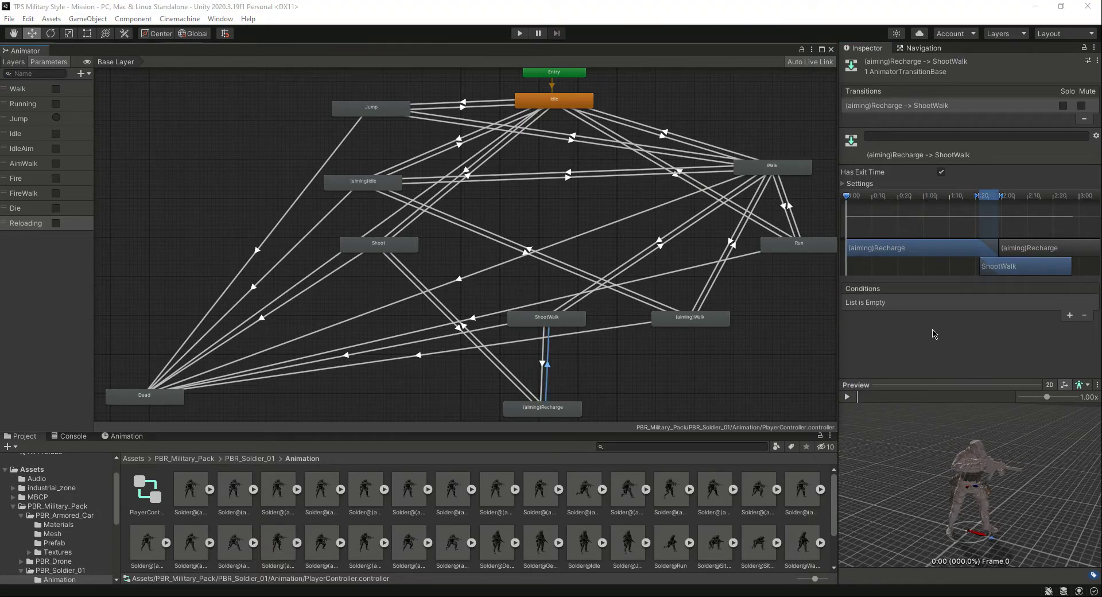
{"action": "left_click", "coordinate": [941, 171]}
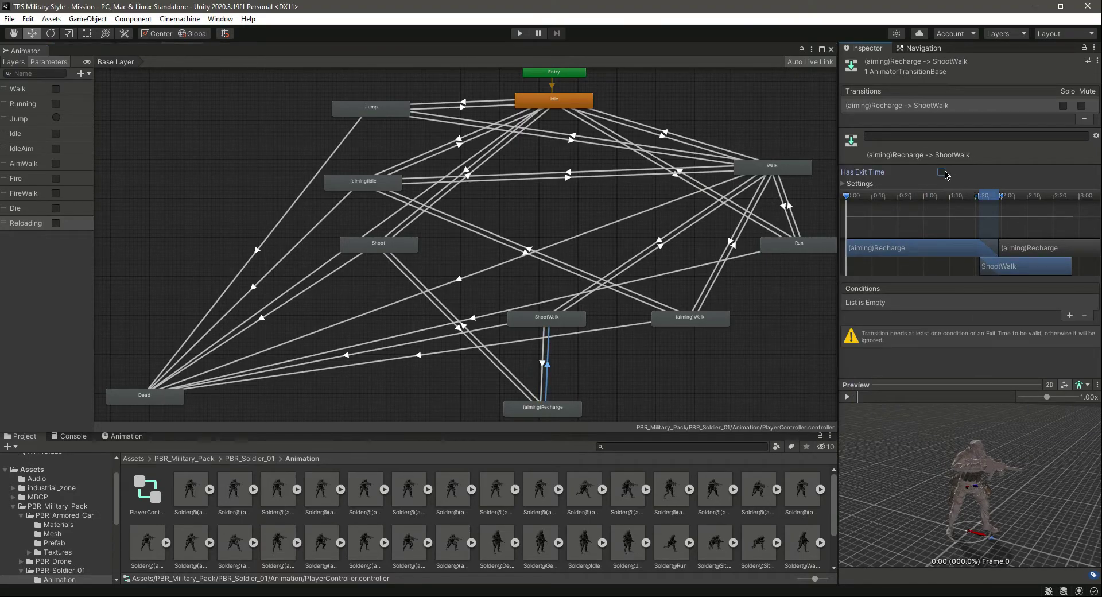
{"action": "left_click", "coordinate": [1069, 316]}
{"action": "left_click", "coordinate": [909, 303]}
{"action": "left_click", "coordinate": [909, 400]}
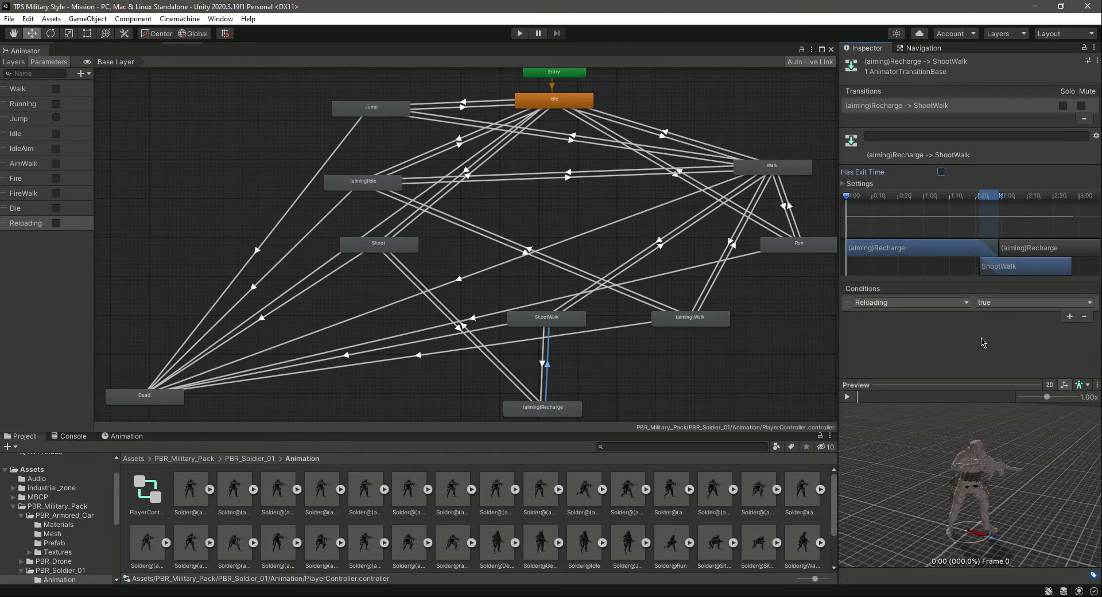
{"action": "left_click", "coordinate": [1004, 302]}
{"action": "left_click", "coordinate": [987, 314]}
{"action": "left_click", "coordinate": [847, 397]}
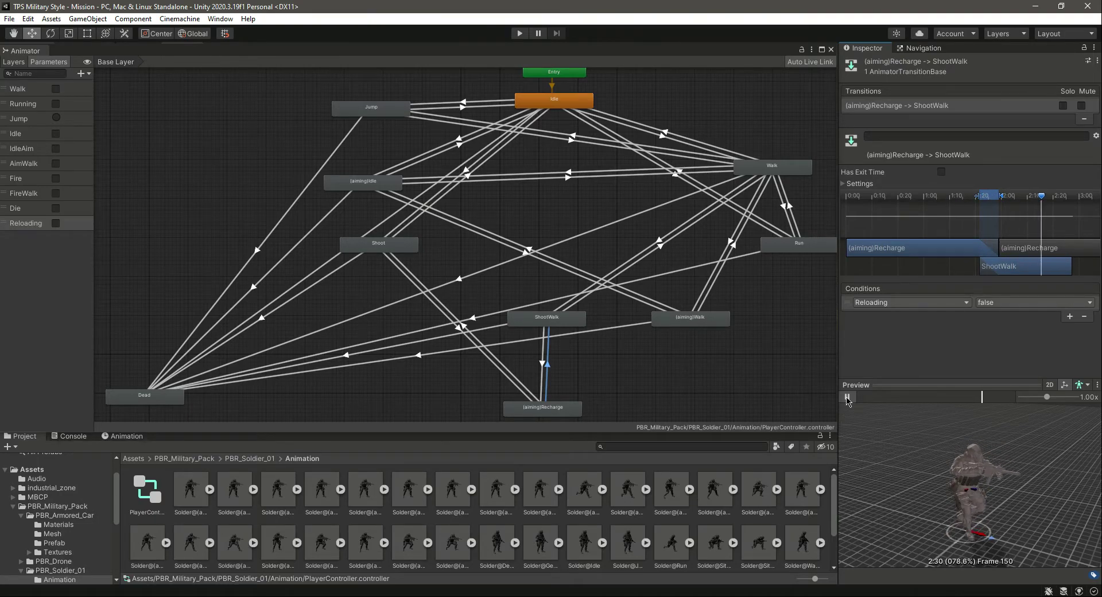
{"action": "left_click", "coordinate": [846, 397]}
Make the Walk to ShootWalk transition use the condition FireWalk true without Has Exit Time, and preview its animation
{"action": "left_click", "coordinate": [691, 221]}
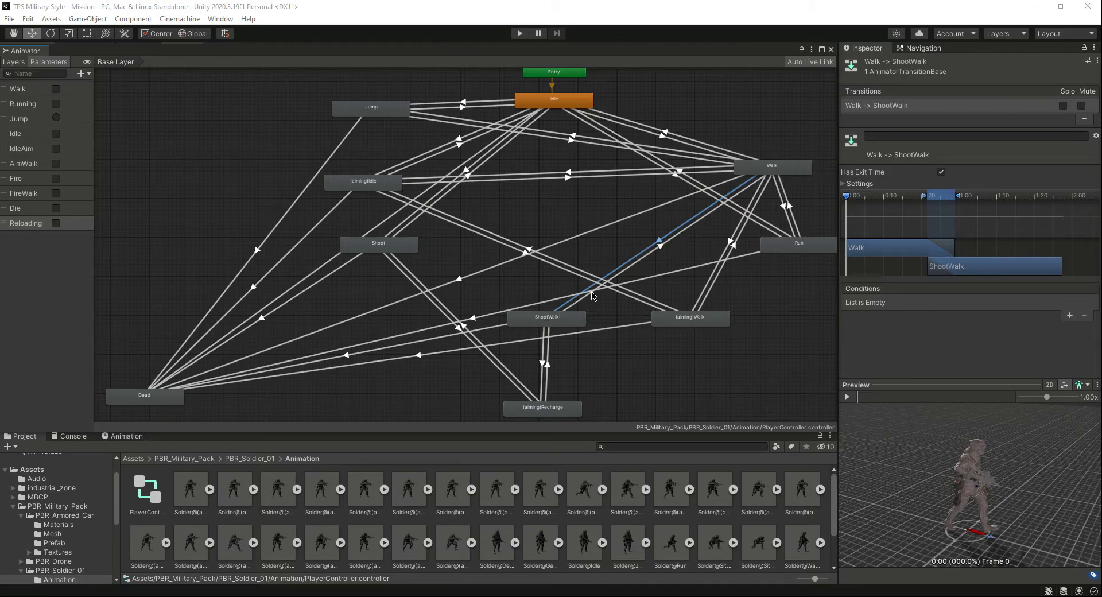
{"action": "left_click", "coordinate": [940, 171]}
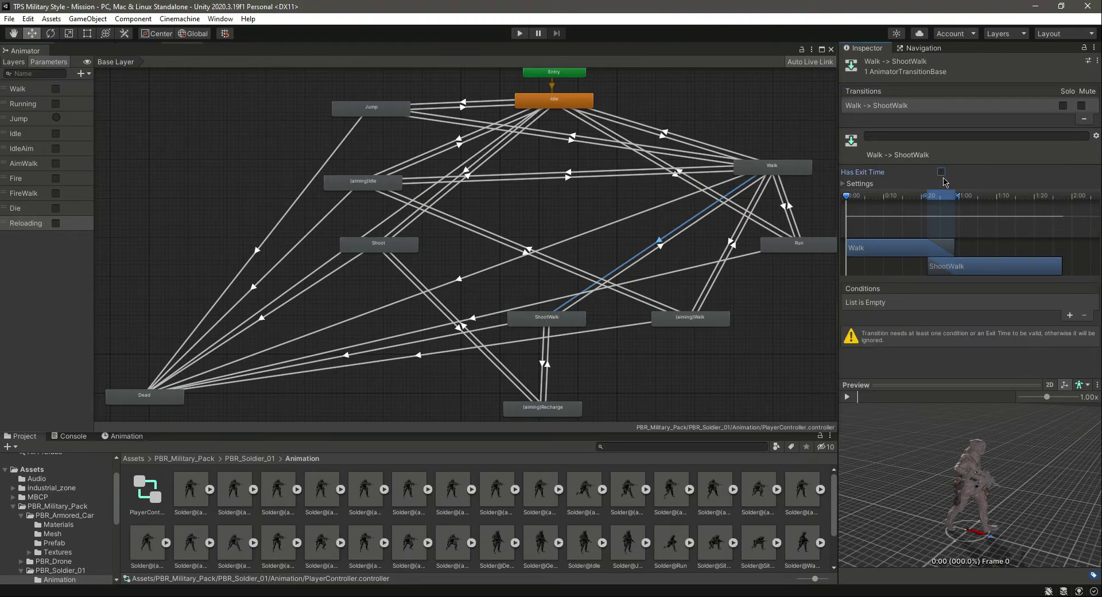
{"action": "left_click", "coordinate": [1068, 316]}
{"action": "left_click", "coordinate": [906, 302]}
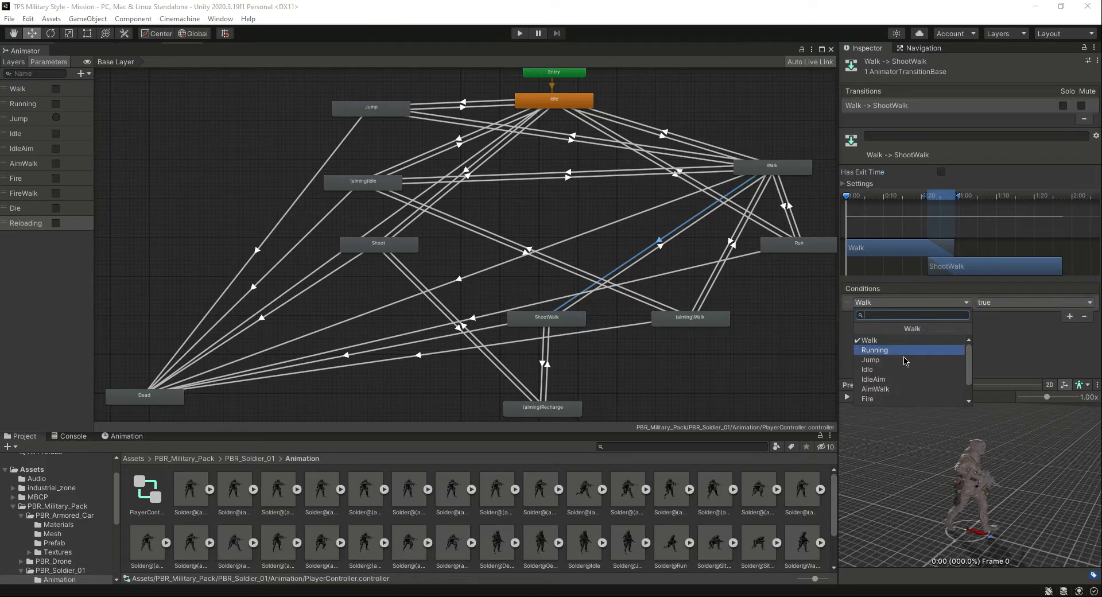
{"action": "scroll", "coordinate": [908, 393], "scroll_direction": "down", "scroll_amount": 2}
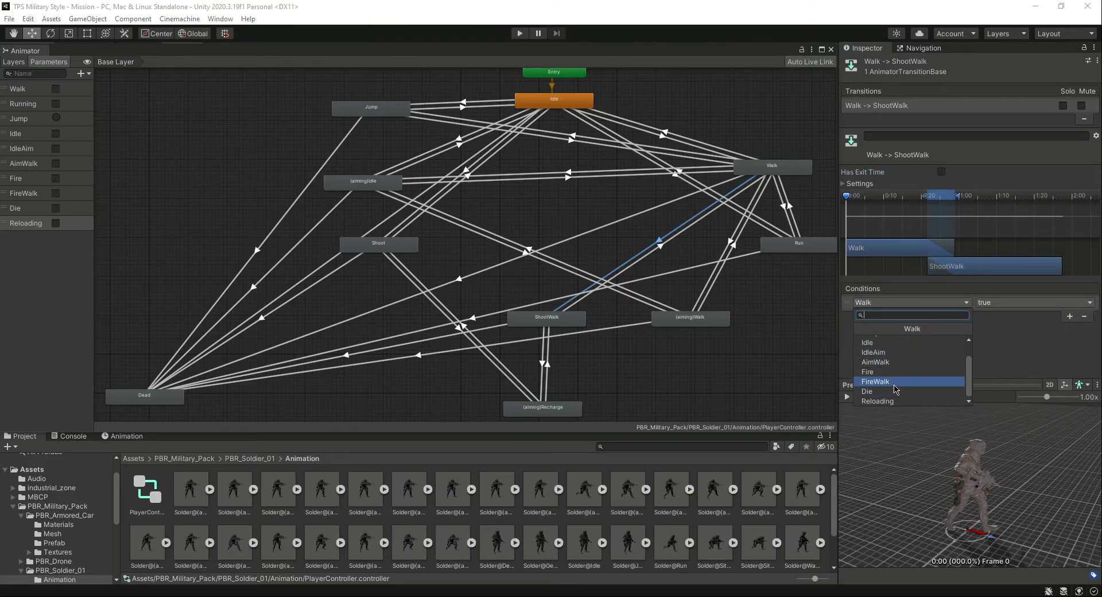
{"action": "left_click", "coordinate": [895, 382]}
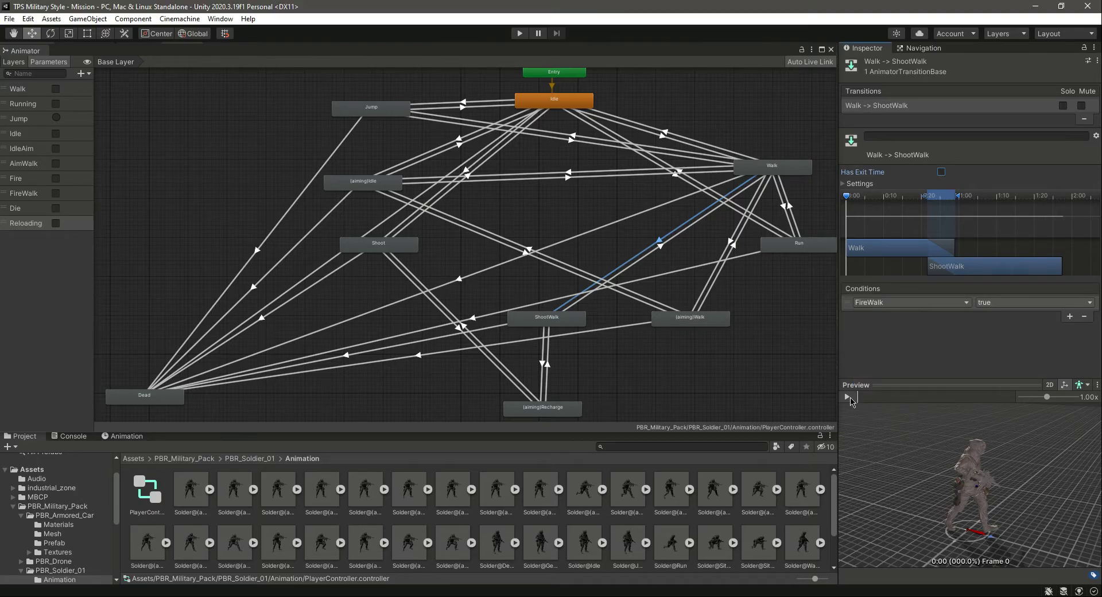
{"action": "left_click", "coordinate": [849, 397]}
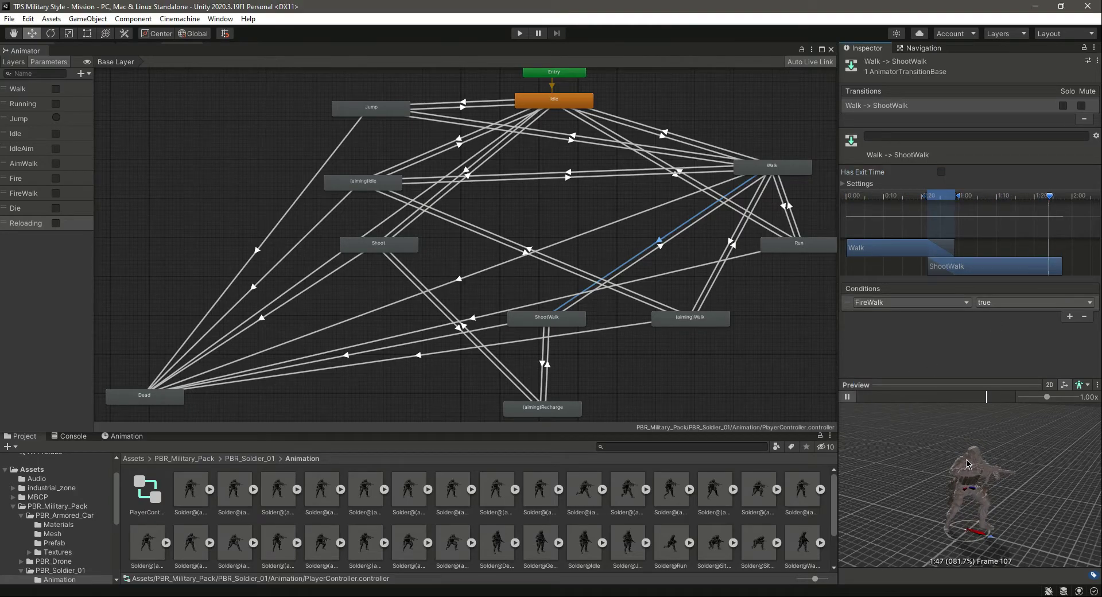
Make the ShootWalk to Walk transition use the condition FireWalk false without Has Exit Time, and preview its animation
{"action": "left_click", "coordinate": [674, 239]}
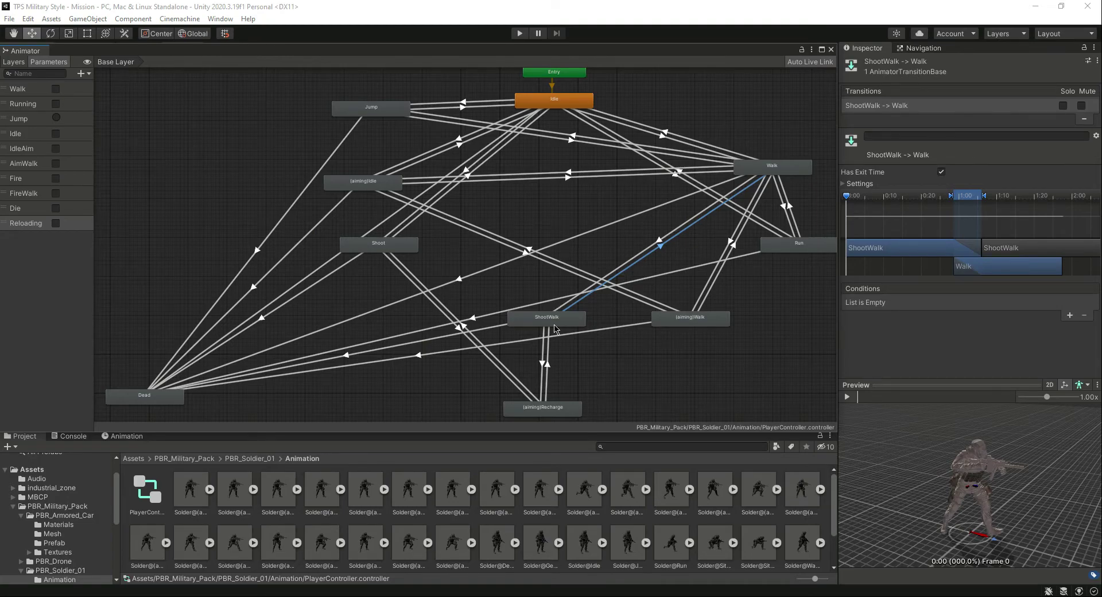
{"action": "left_click", "coordinate": [941, 171]}
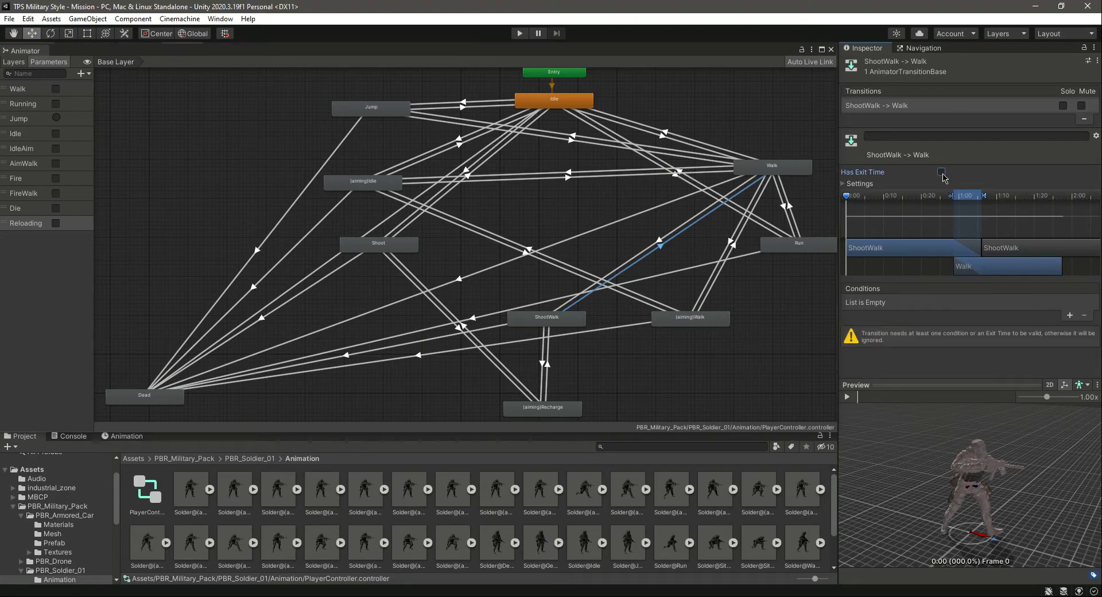
{"action": "left_click", "coordinate": [1069, 315]}
{"action": "left_click", "coordinate": [933, 302]}
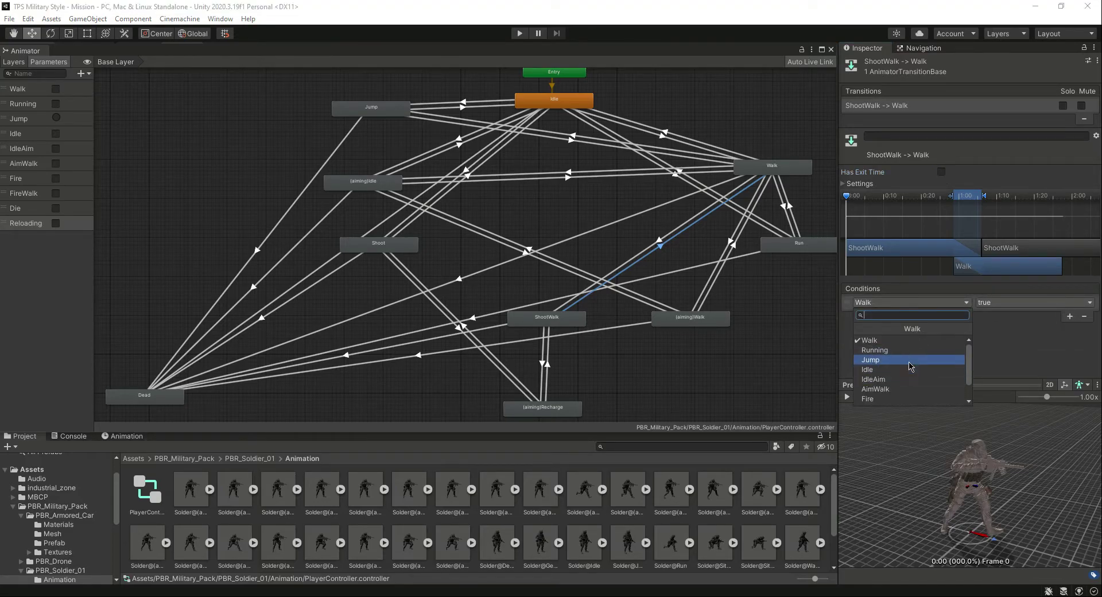
{"action": "left_click", "coordinate": [909, 381]}
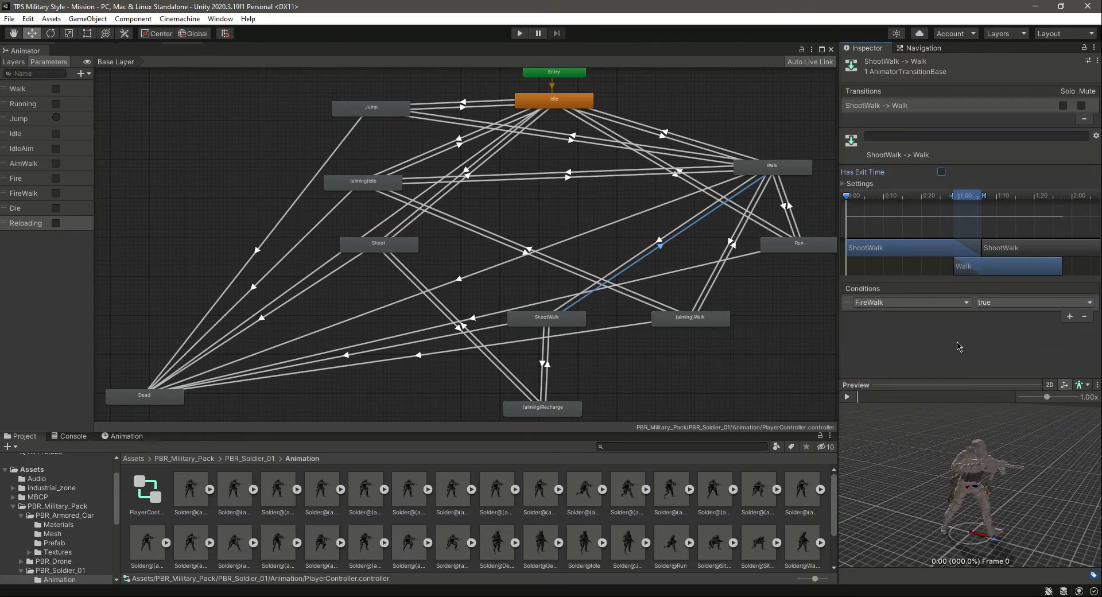
{"action": "left_click", "coordinate": [998, 302]}
{"action": "left_click", "coordinate": [1003, 329]}
{"action": "left_click", "coordinate": [847, 396]}
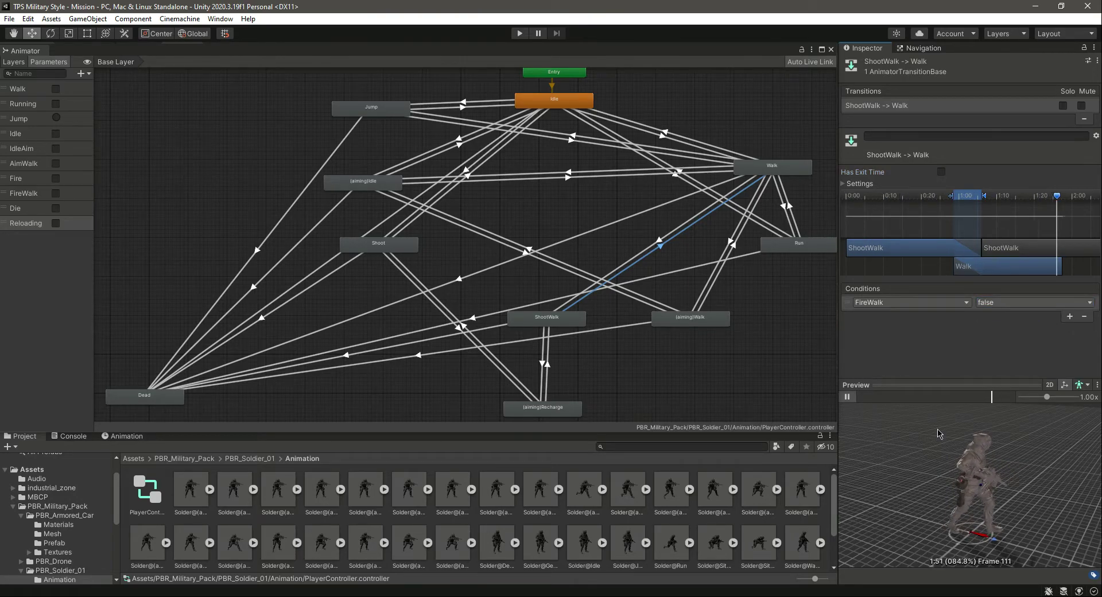
{"action": "left_click", "coordinate": [847, 396]}
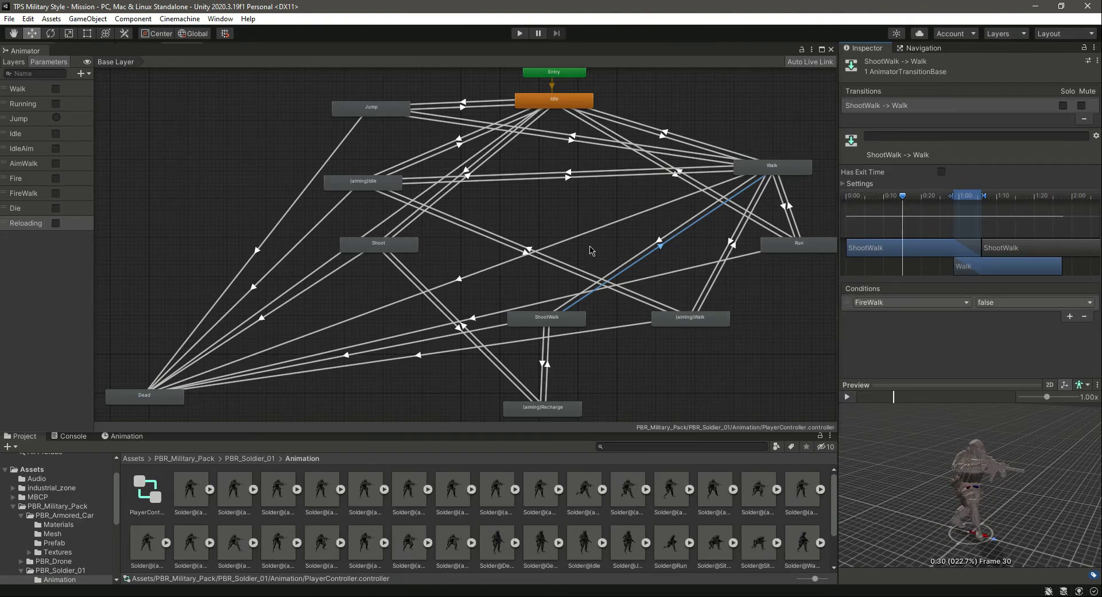
Make the Walk to Run transition use the condition Running true without Has Exit Time
{"action": "left_click", "coordinate": [787, 219]}
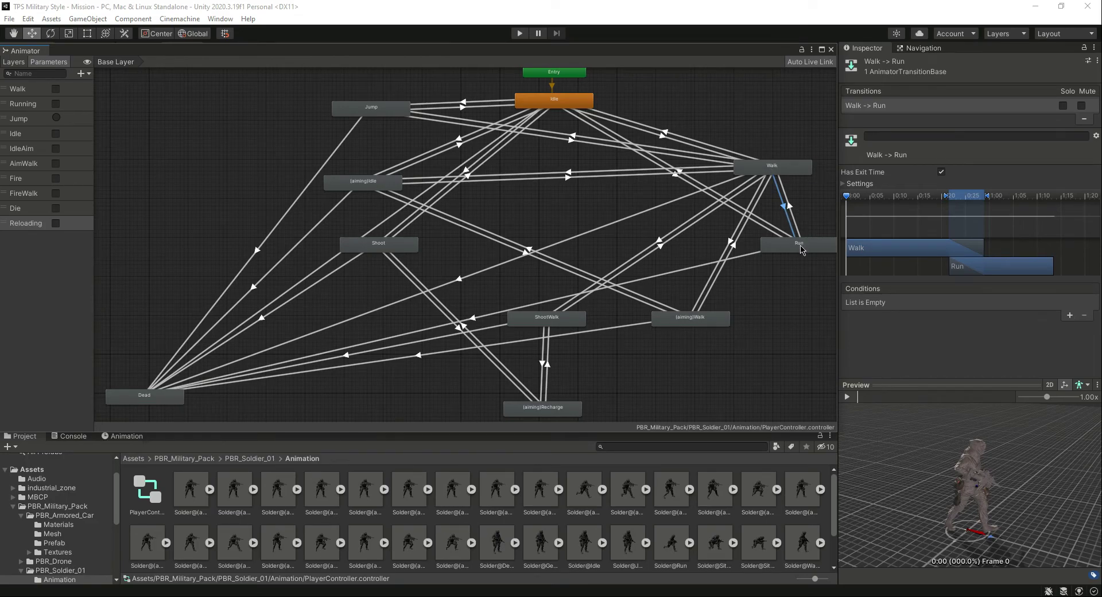
{"action": "left_click", "coordinate": [941, 171]}
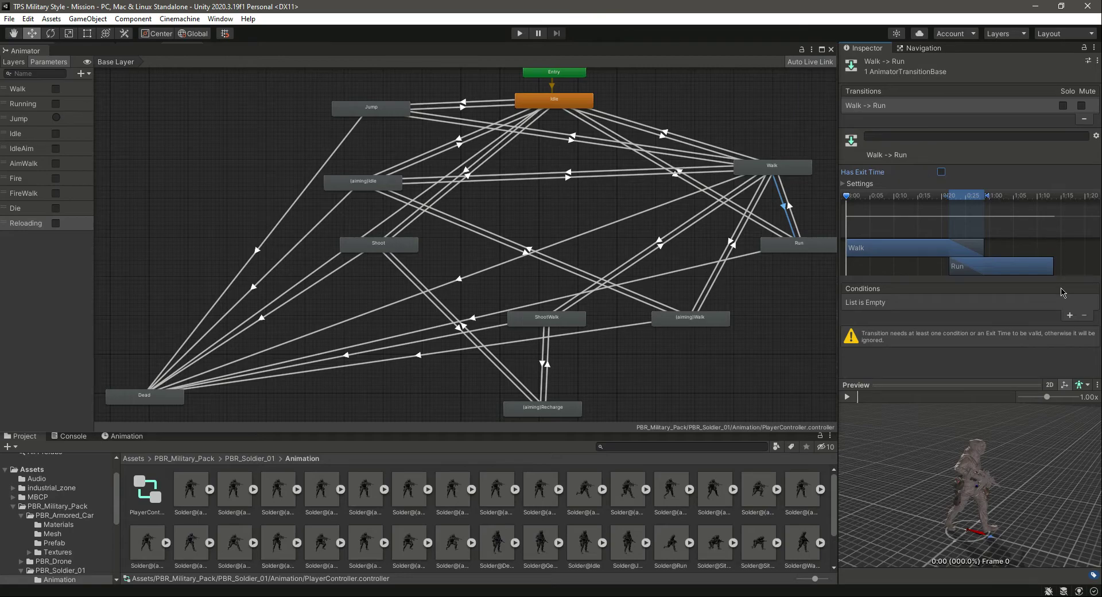
{"action": "left_click", "coordinate": [1069, 316]}
{"action": "left_click", "coordinate": [935, 302]}
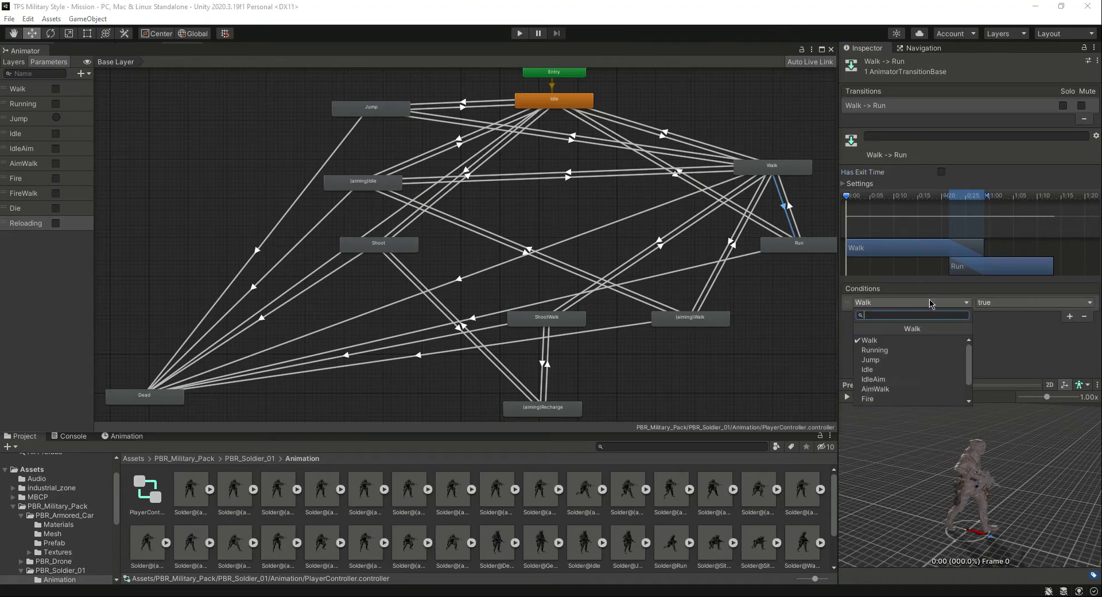
{"action": "scroll", "coordinate": [913, 385], "scroll_direction": "down", "scroll_amount": 2}
{"action": "scroll", "coordinate": [912, 382], "scroll_direction": "up", "scroll_amount": 2}
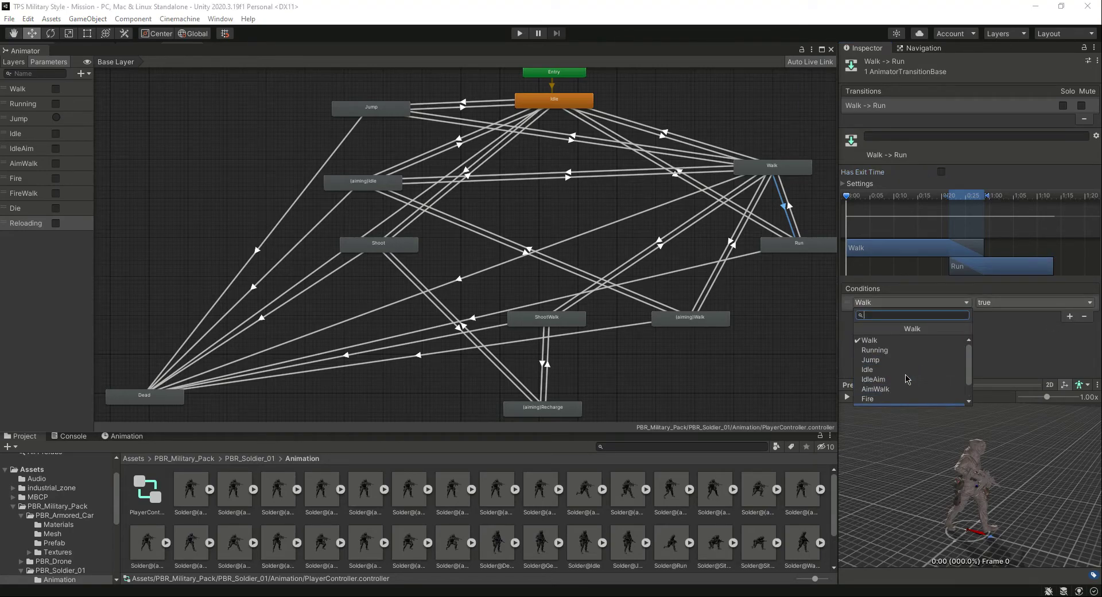
{"action": "left_click", "coordinate": [912, 352]}
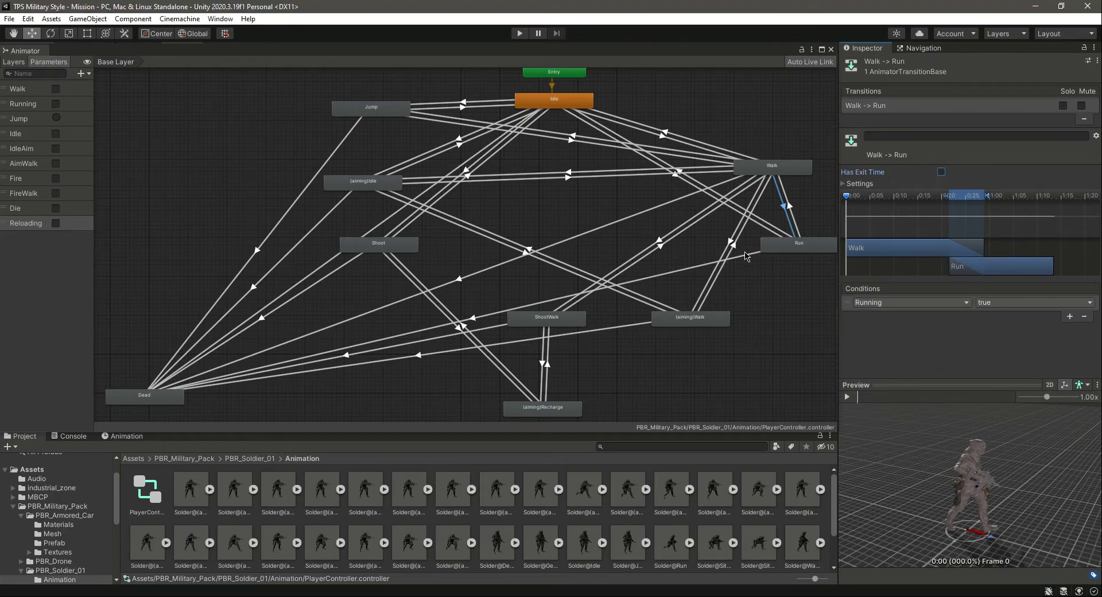
Make the Run to Walk transition use the condition Walk true without Has Exit Time, and preview its animation
{"action": "left_click", "coordinate": [797, 225]}
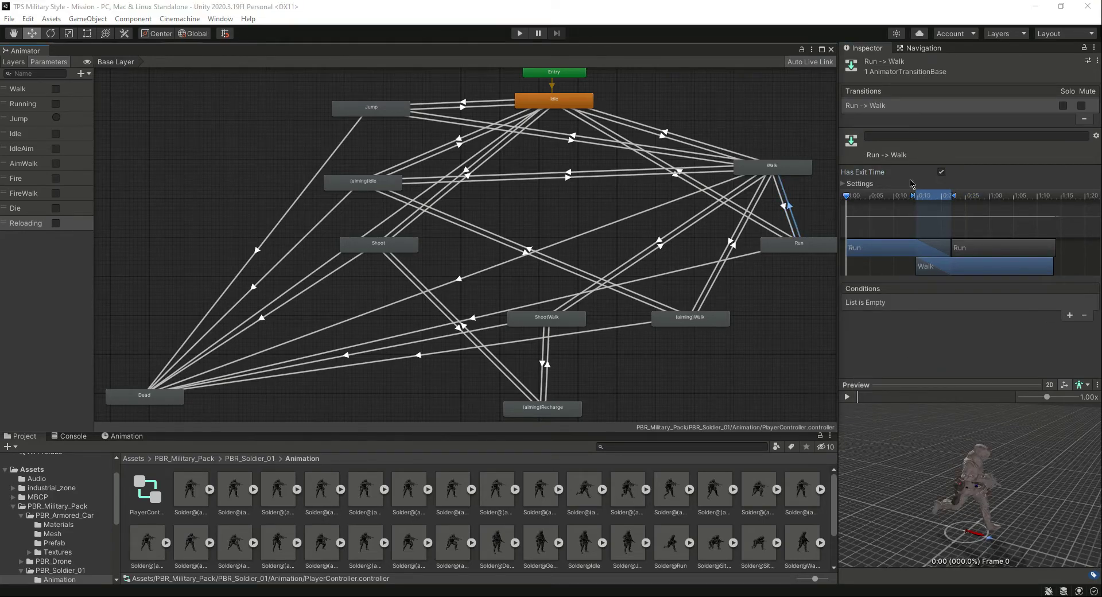
{"action": "left_click", "coordinate": [1068, 316]}
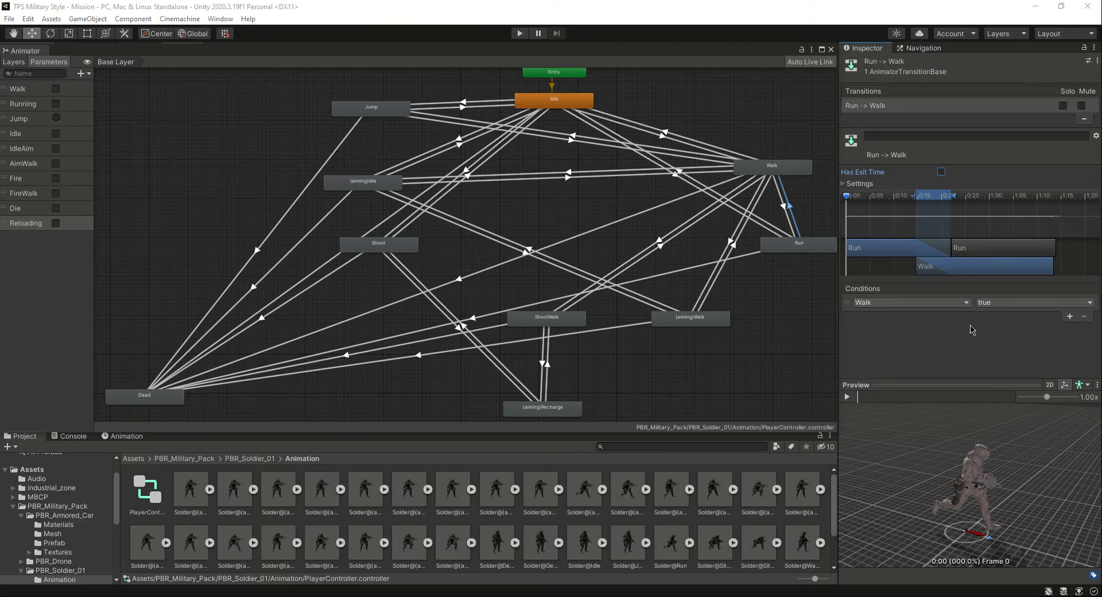
{"action": "left_click", "coordinate": [847, 400]}
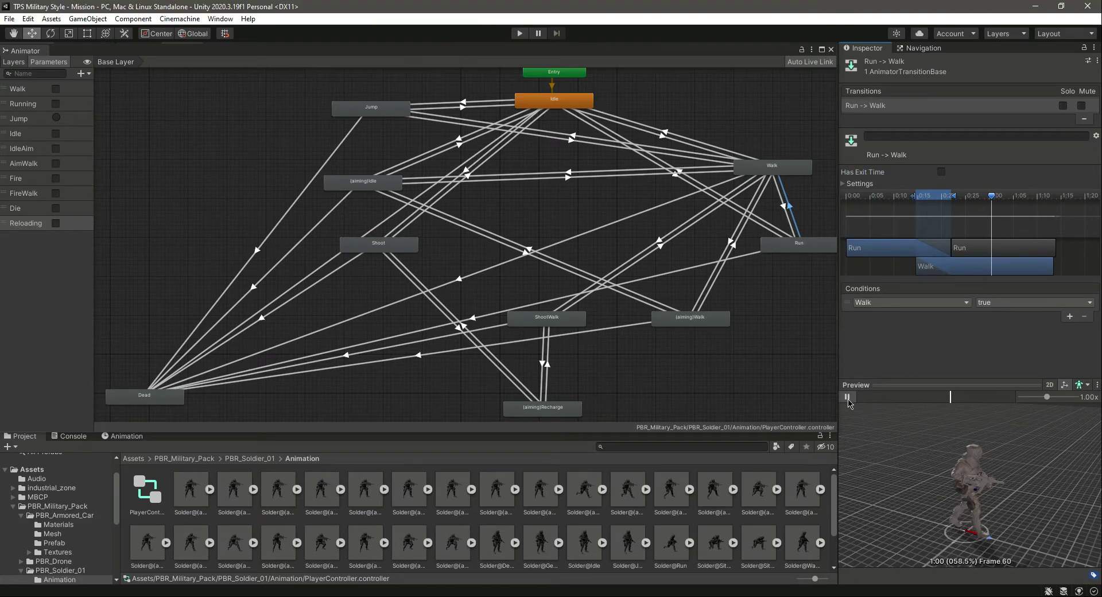
{"action": "left_click", "coordinate": [847, 399]}
Make the Walk to (aiming)Walk transition use the condition AimWalk true without Has Exit Time
{"action": "left_click", "coordinate": [773, 171]}
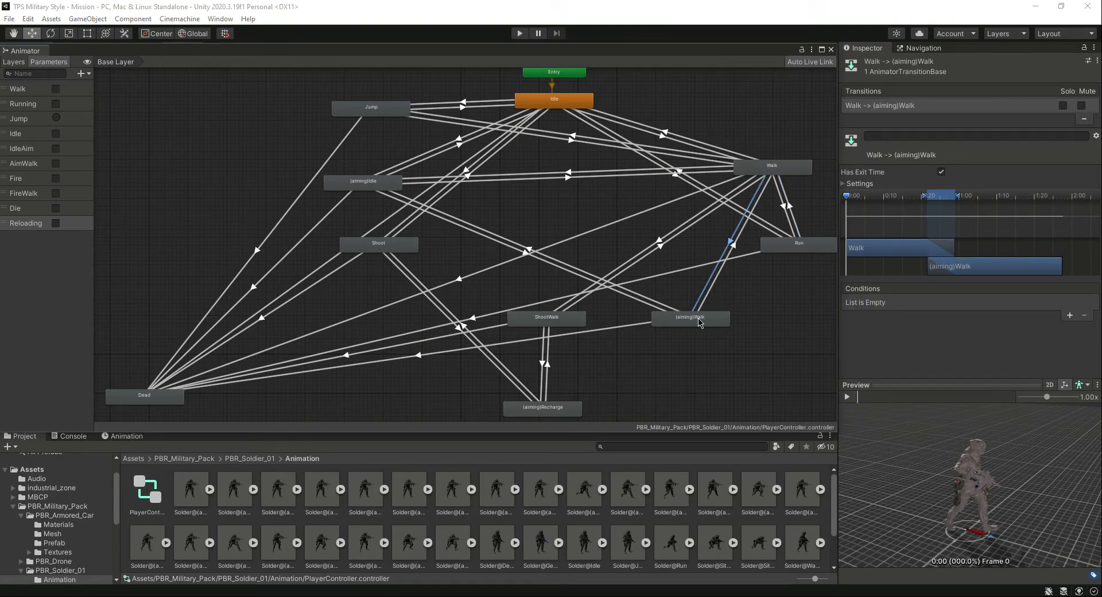
{"action": "left_click", "coordinate": [941, 171]}
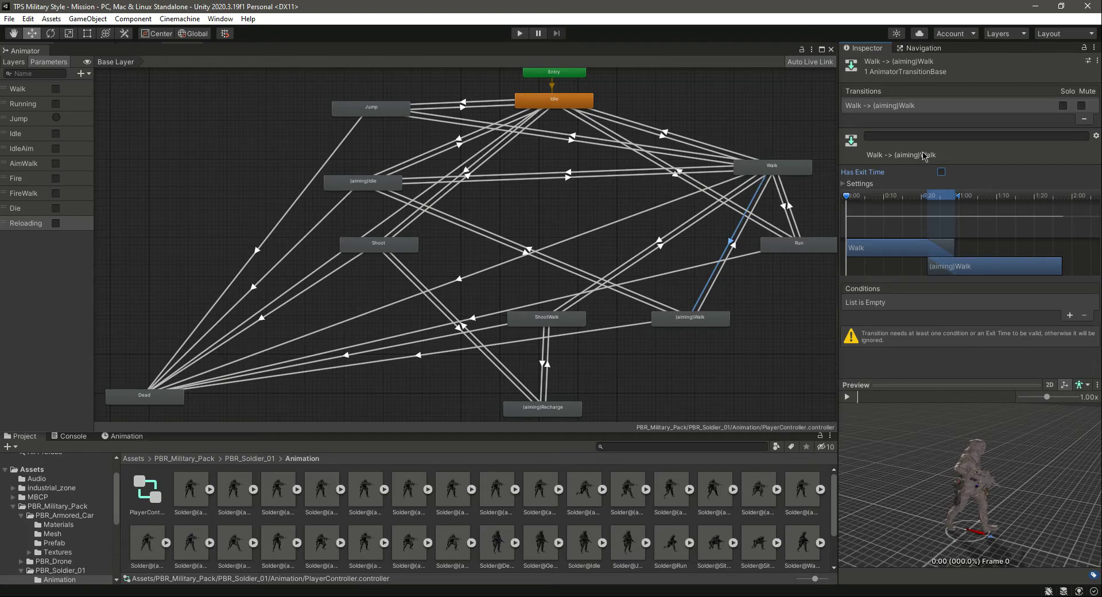
{"action": "left_click", "coordinate": [1070, 316]}
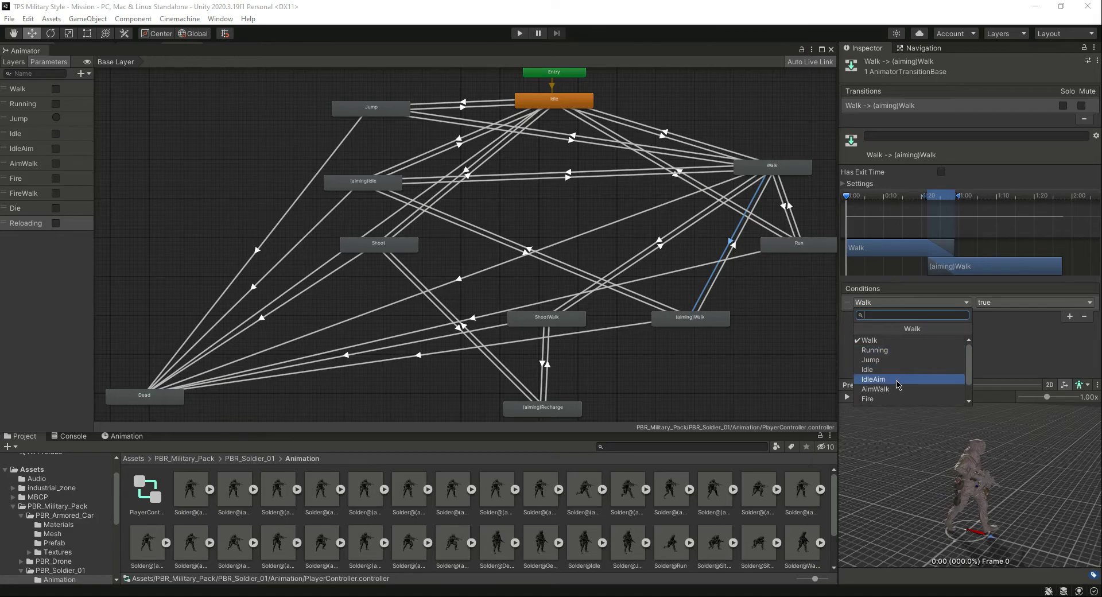
{"action": "left_click", "coordinate": [878, 389]}
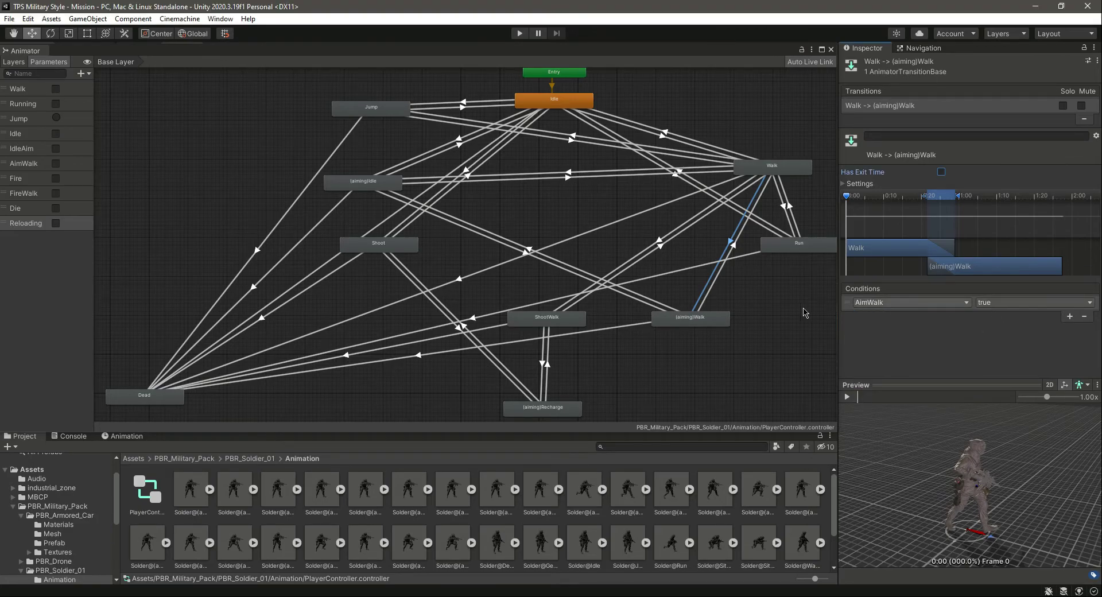
Make the (aiming)Walk to Walk transition use the condition AimWalk false without Has Exit Time, and preview its animation
{"action": "left_click", "coordinate": [722, 283]}
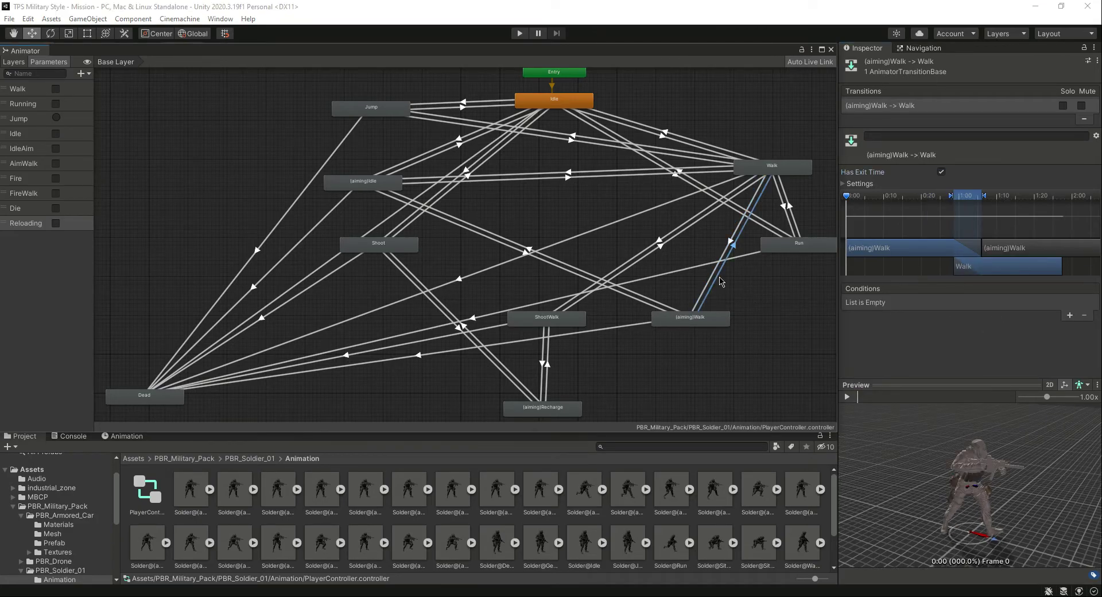
{"action": "left_click", "coordinate": [941, 172]}
{"action": "left_click", "coordinate": [1069, 315]}
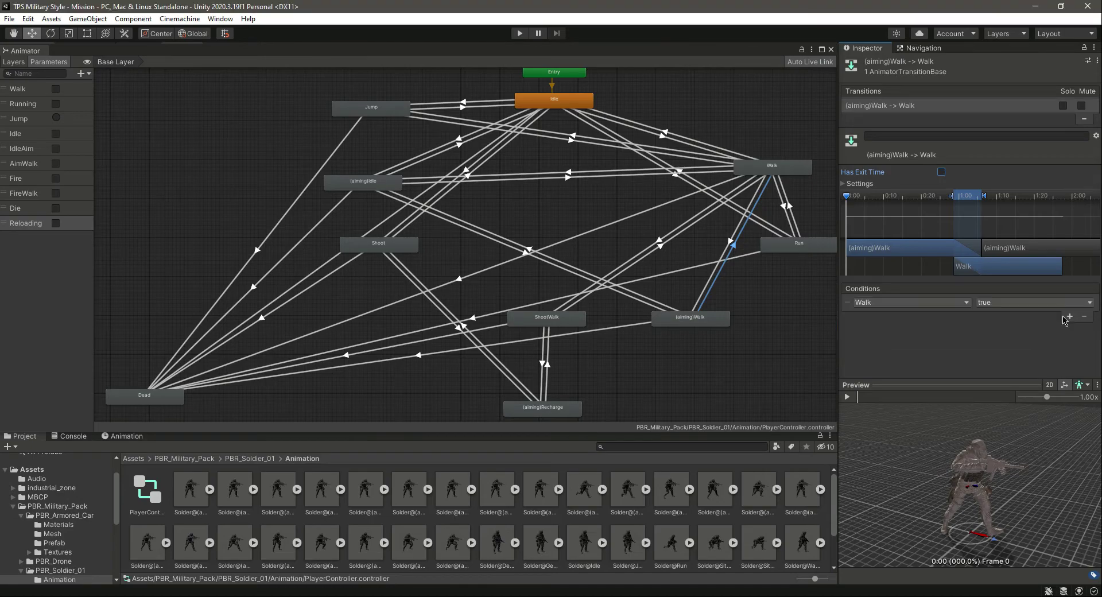
{"action": "left_click", "coordinate": [944, 302]}
{"action": "left_click", "coordinate": [928, 389]}
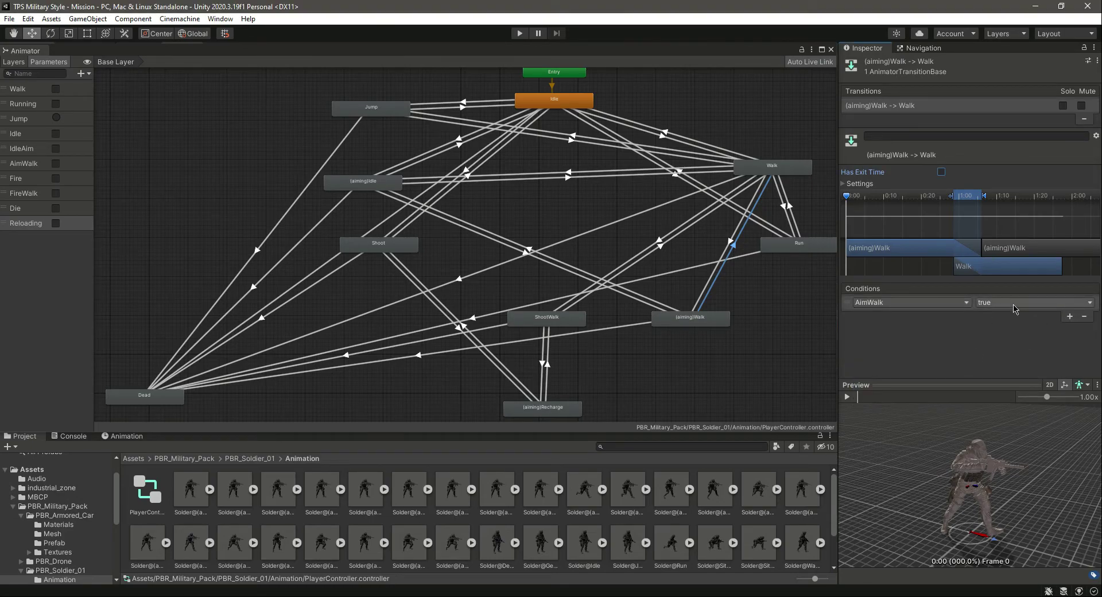
{"action": "left_click", "coordinate": [1031, 303]}
{"action": "left_click", "coordinate": [1002, 327]}
{"action": "left_click", "coordinate": [848, 396]}
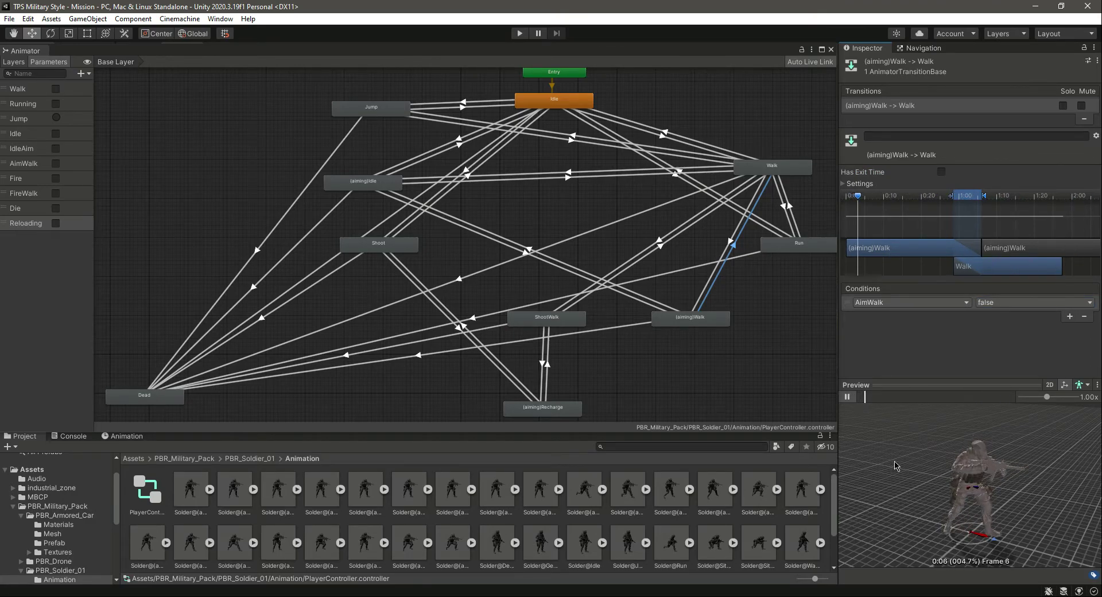
{"action": "left_click", "coordinate": [847, 397]}
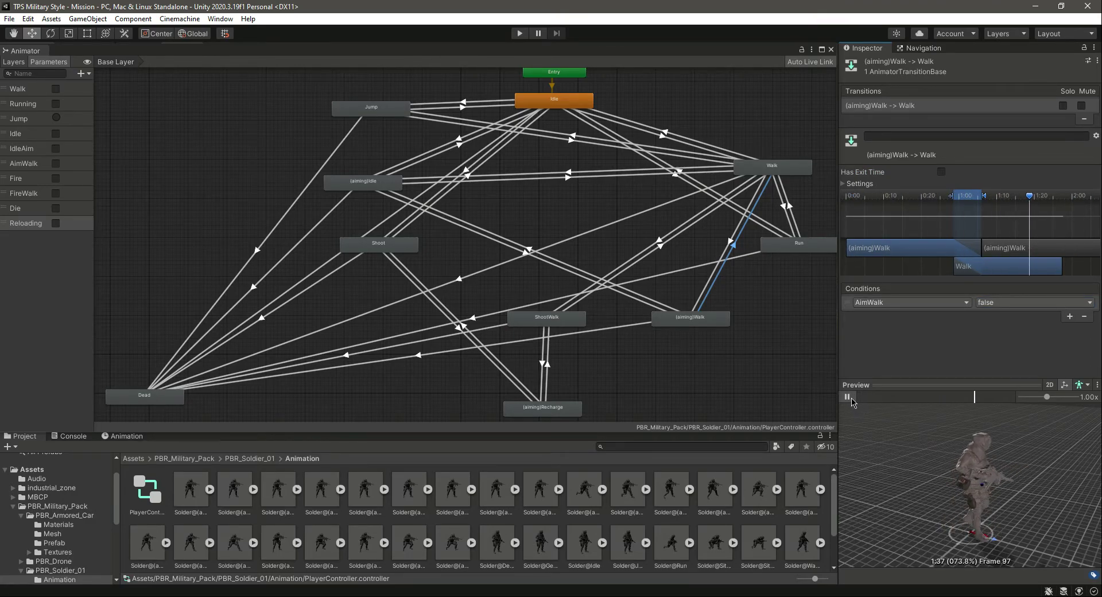
Check the exit time and conditions of the (aiming)Idle to (aiming)Walk, (aiming)Recharge to ShootWalk, Jump to Idle and Idle to Walk transitions
{"action": "left_click", "coordinate": [654, 304]}
{"action": "left_click", "coordinate": [646, 312]}
{"action": "left_click", "coordinate": [636, 302]}
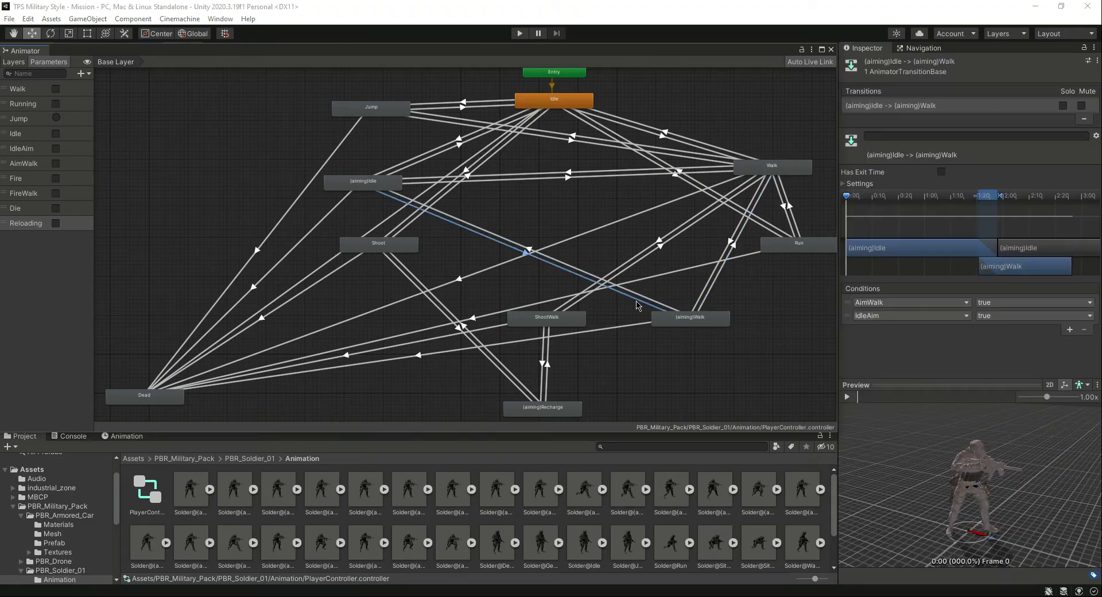
{"action": "left_click", "coordinate": [545, 344]}
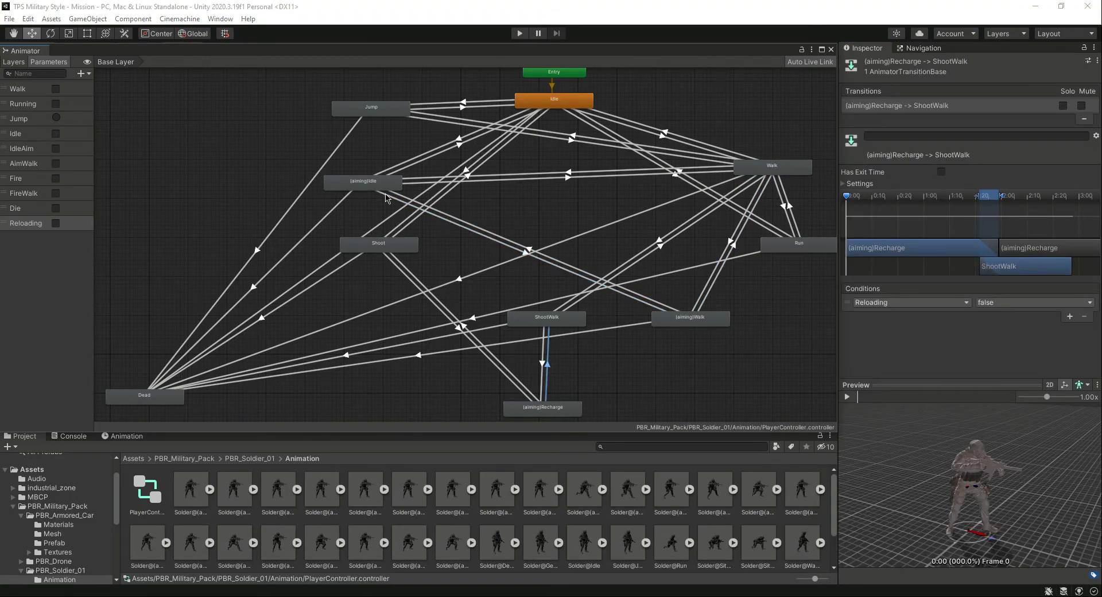
{"action": "left_click", "coordinate": [327, 161]}
{"action": "left_click", "coordinate": [479, 104]}
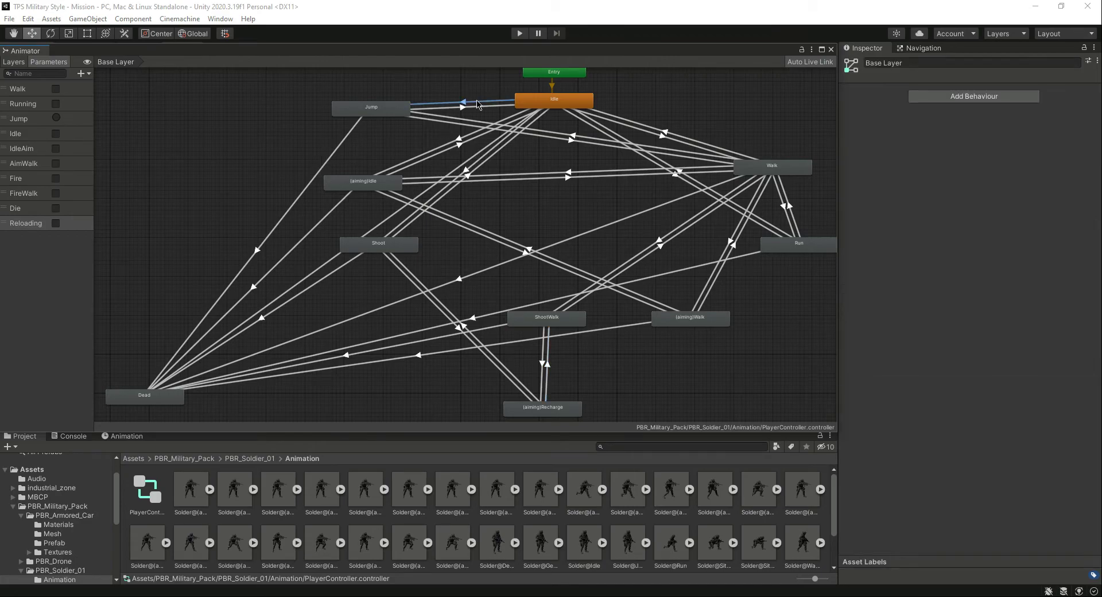
{"action": "left_click", "coordinate": [487, 107]}
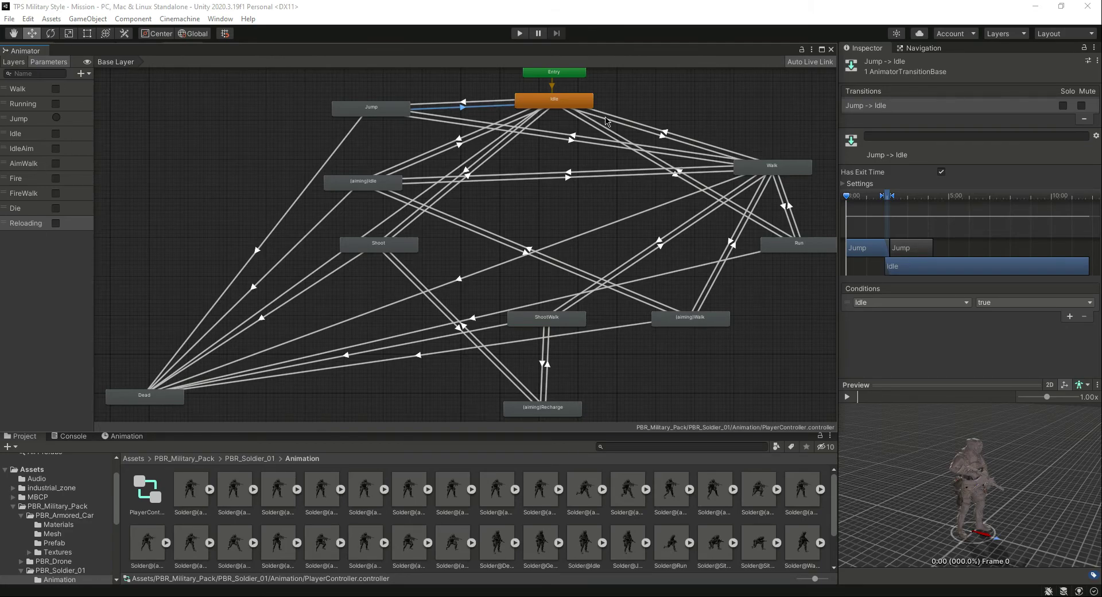
{"action": "left_click", "coordinate": [626, 123]}
{"action": "left_click", "coordinate": [627, 133]}
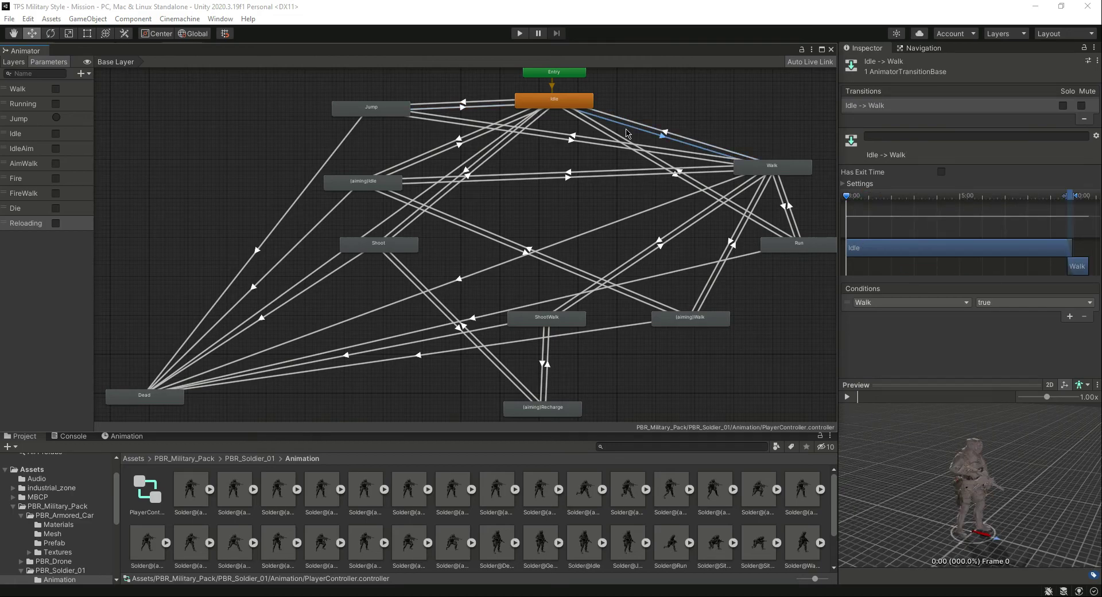